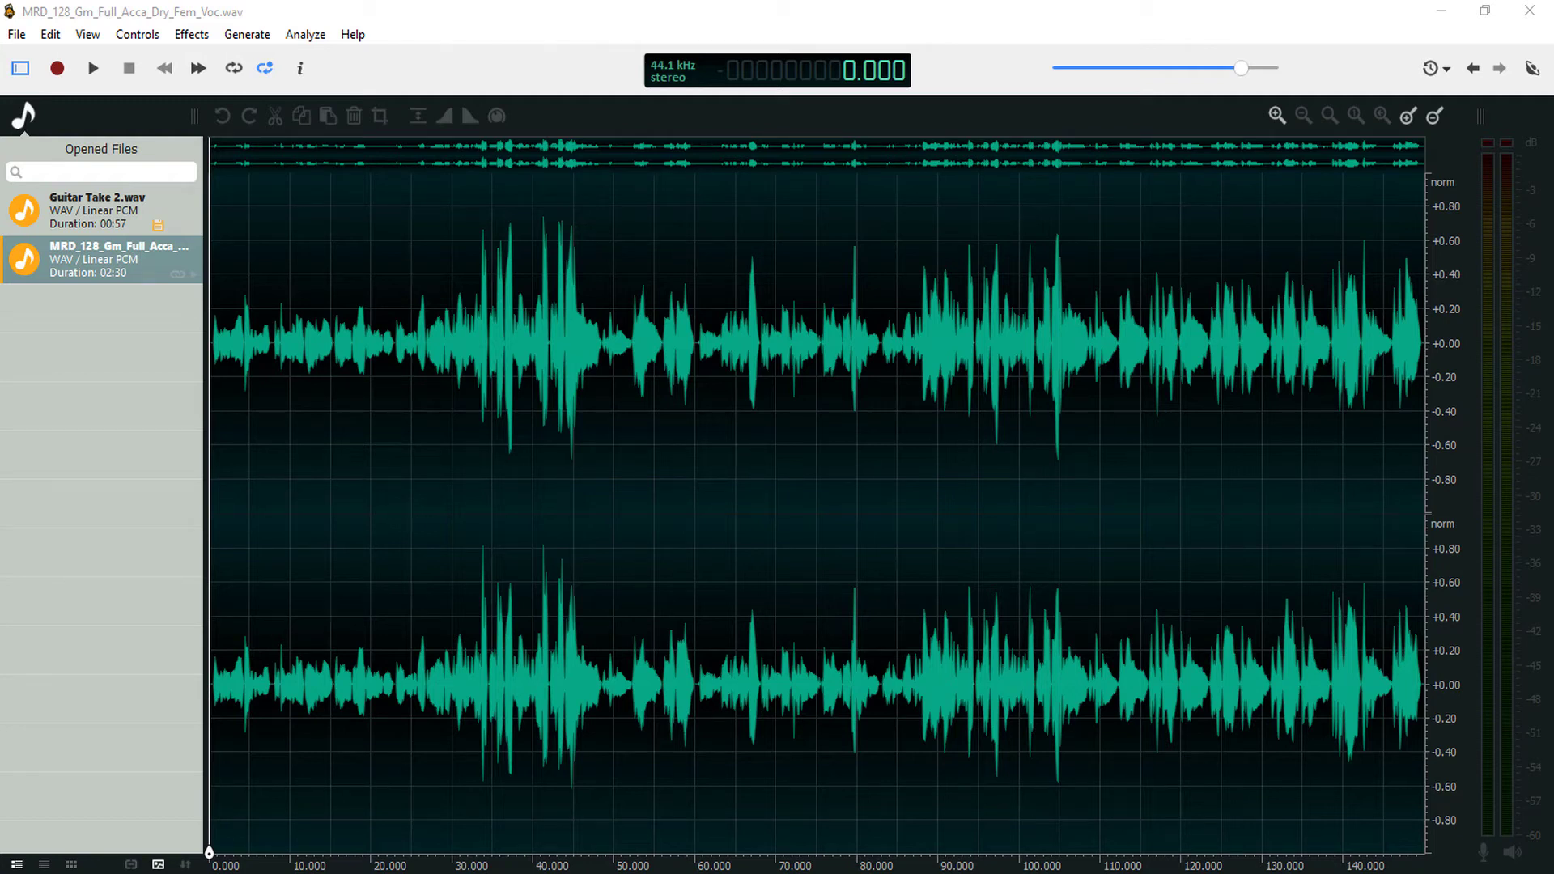
# Clear the file selection and open the New Audio dialog at 44100 Hz, stereo, 24 bits
pyautogui.click(233, 39)
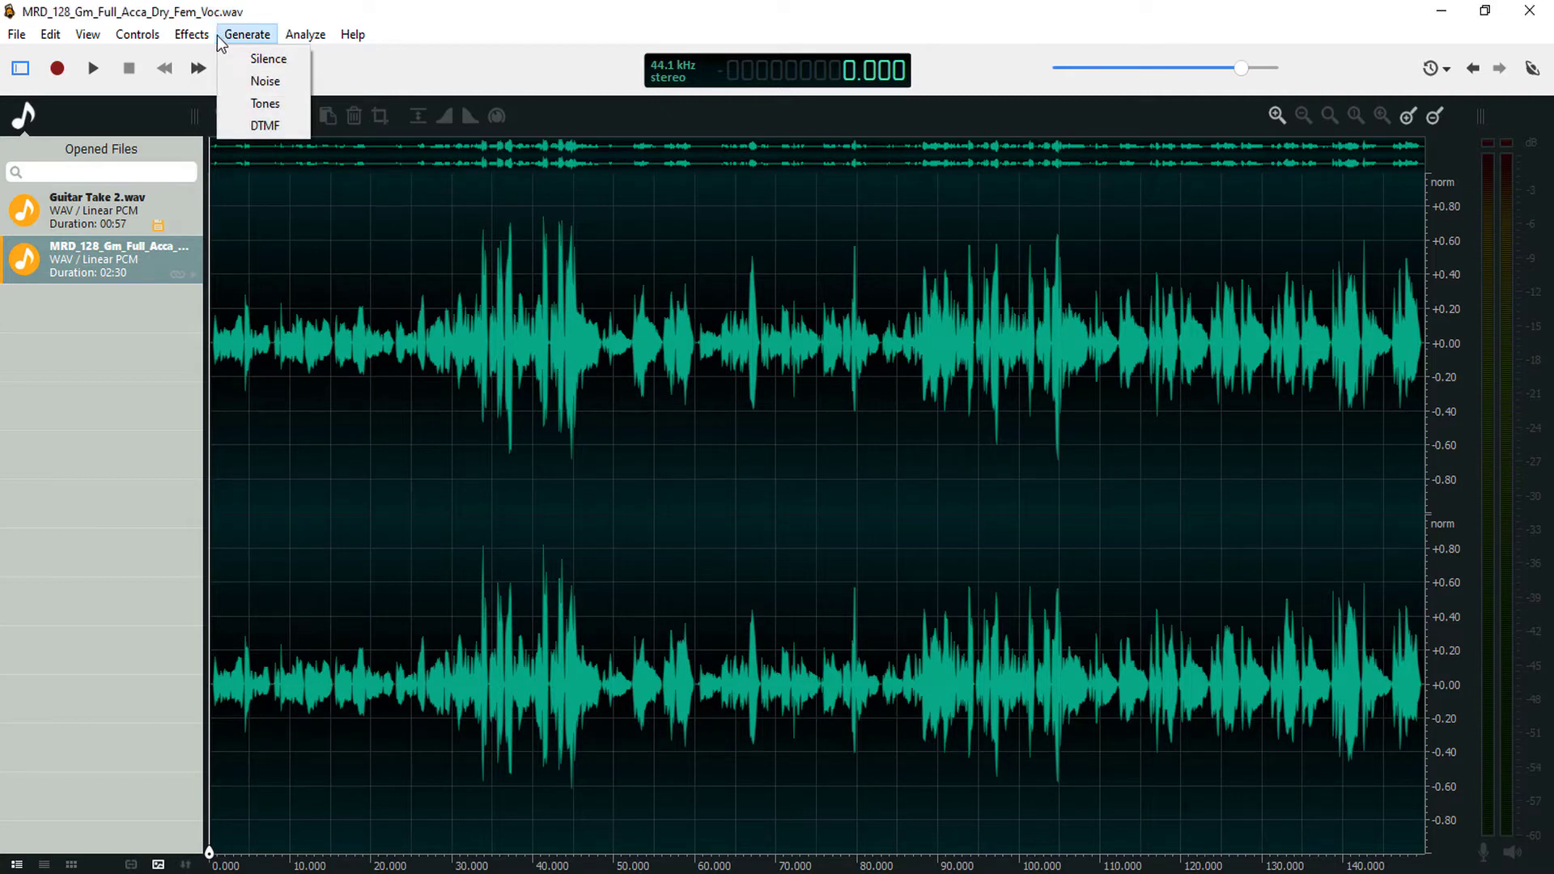
pyautogui.moveTo(207, 36)
pyautogui.click(158, 313)
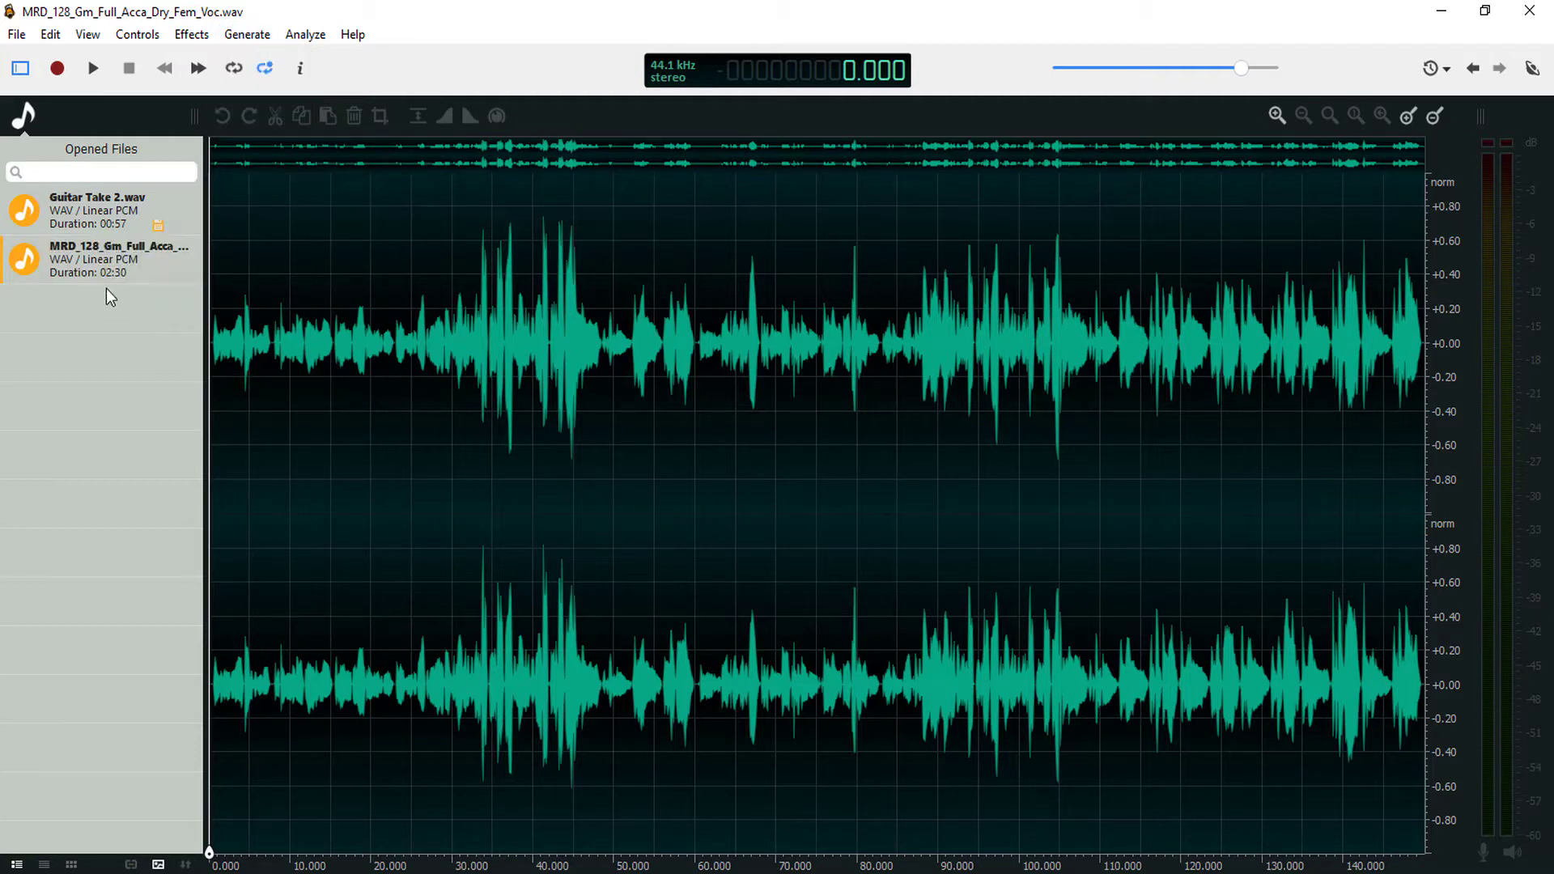
pyautogui.hotkey('ctrl', 'n')
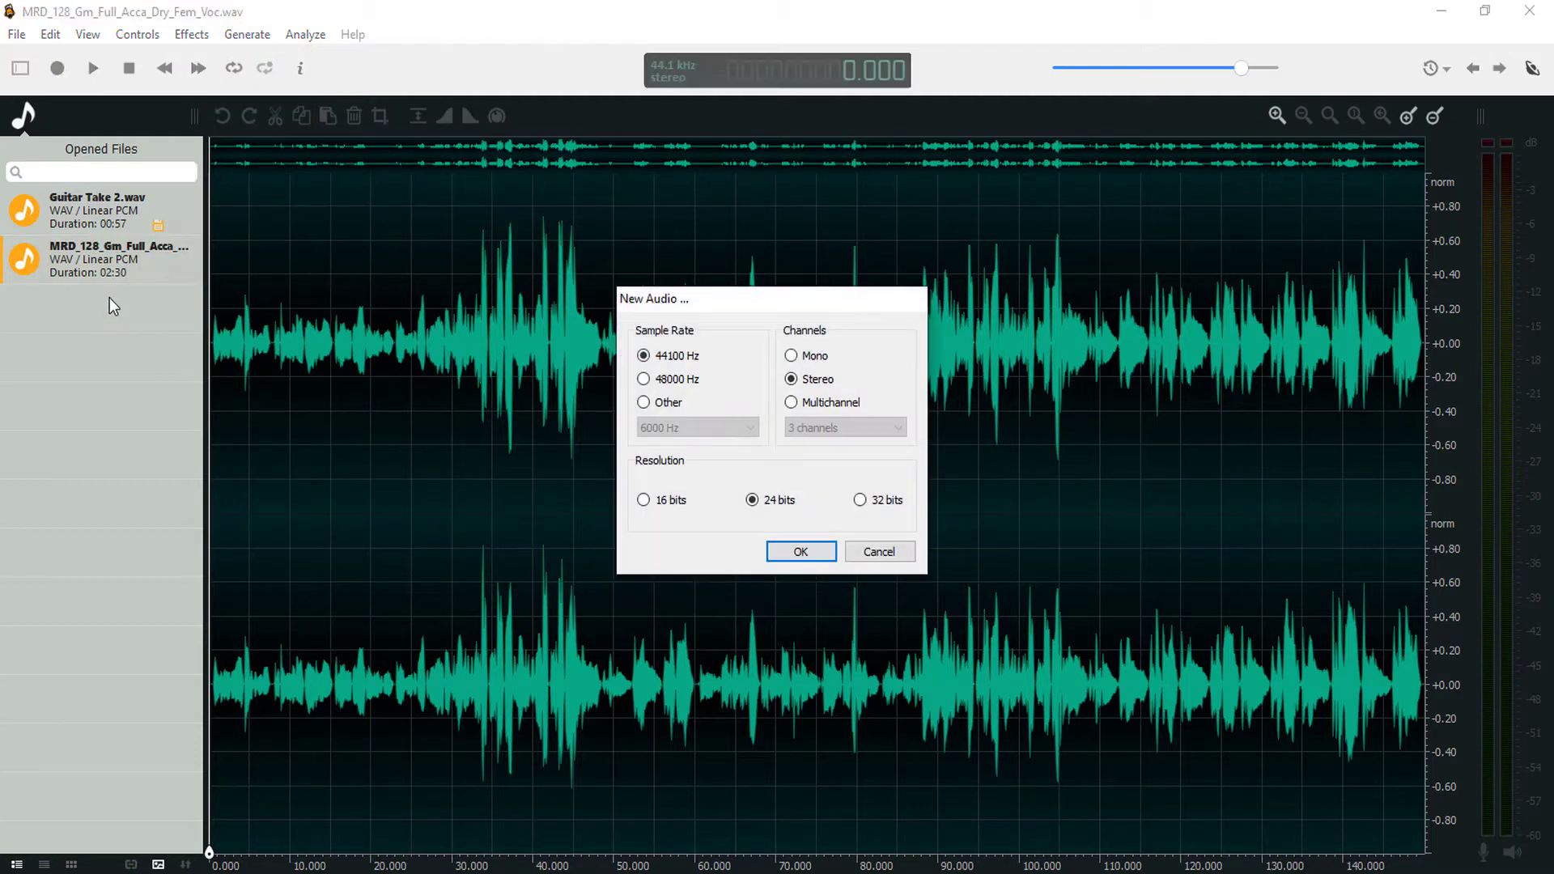
# Create the blank 'untitled #13' file, then switch back to the vocal WAV
pyautogui.click(800, 552)
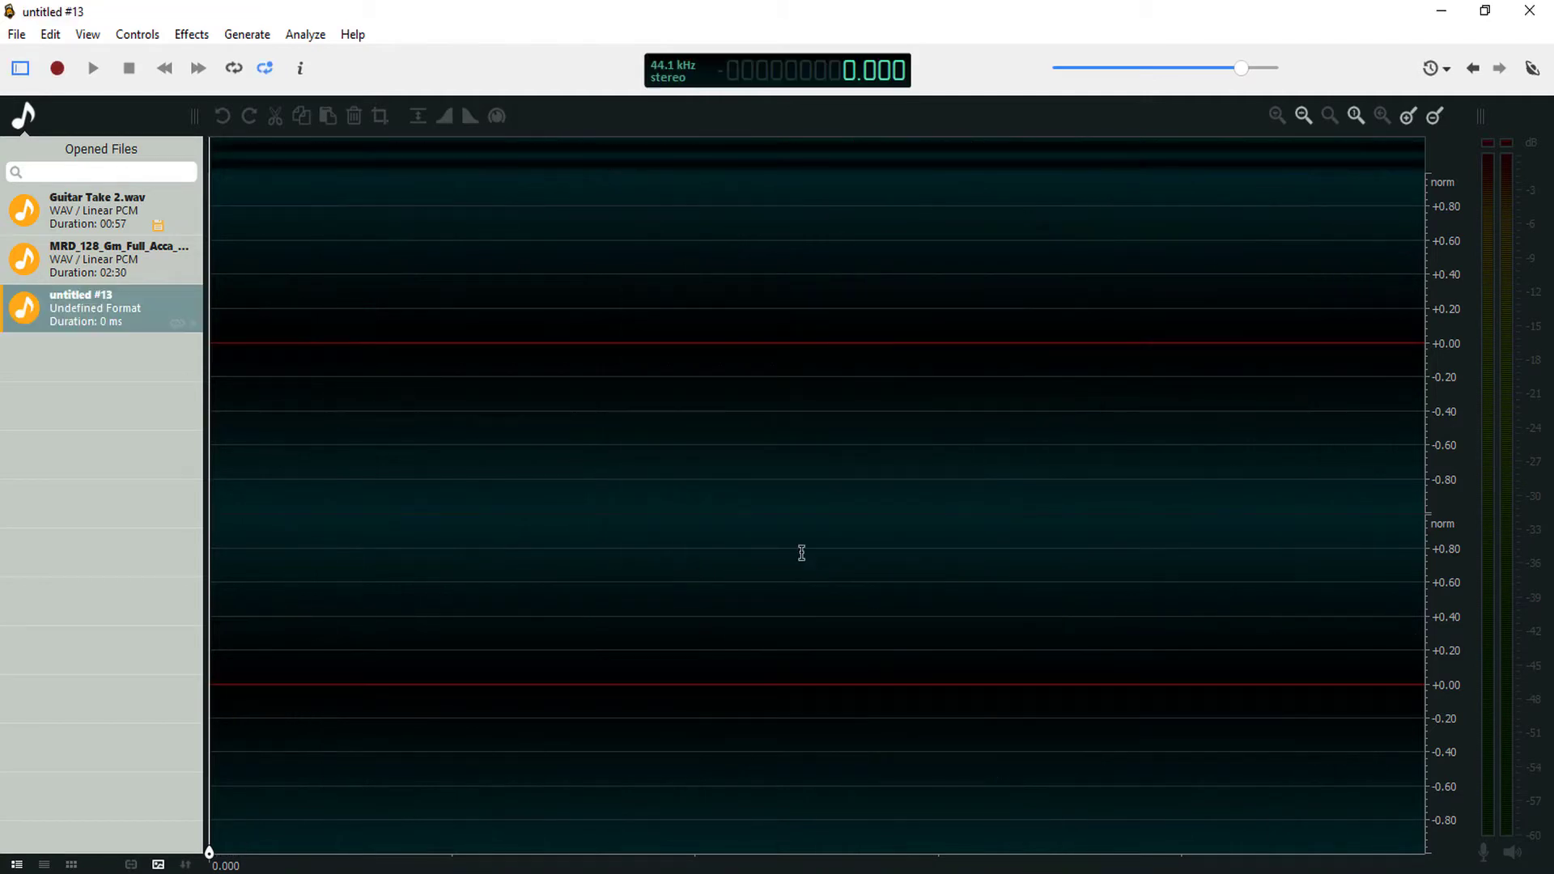
pyautogui.click(248, 36)
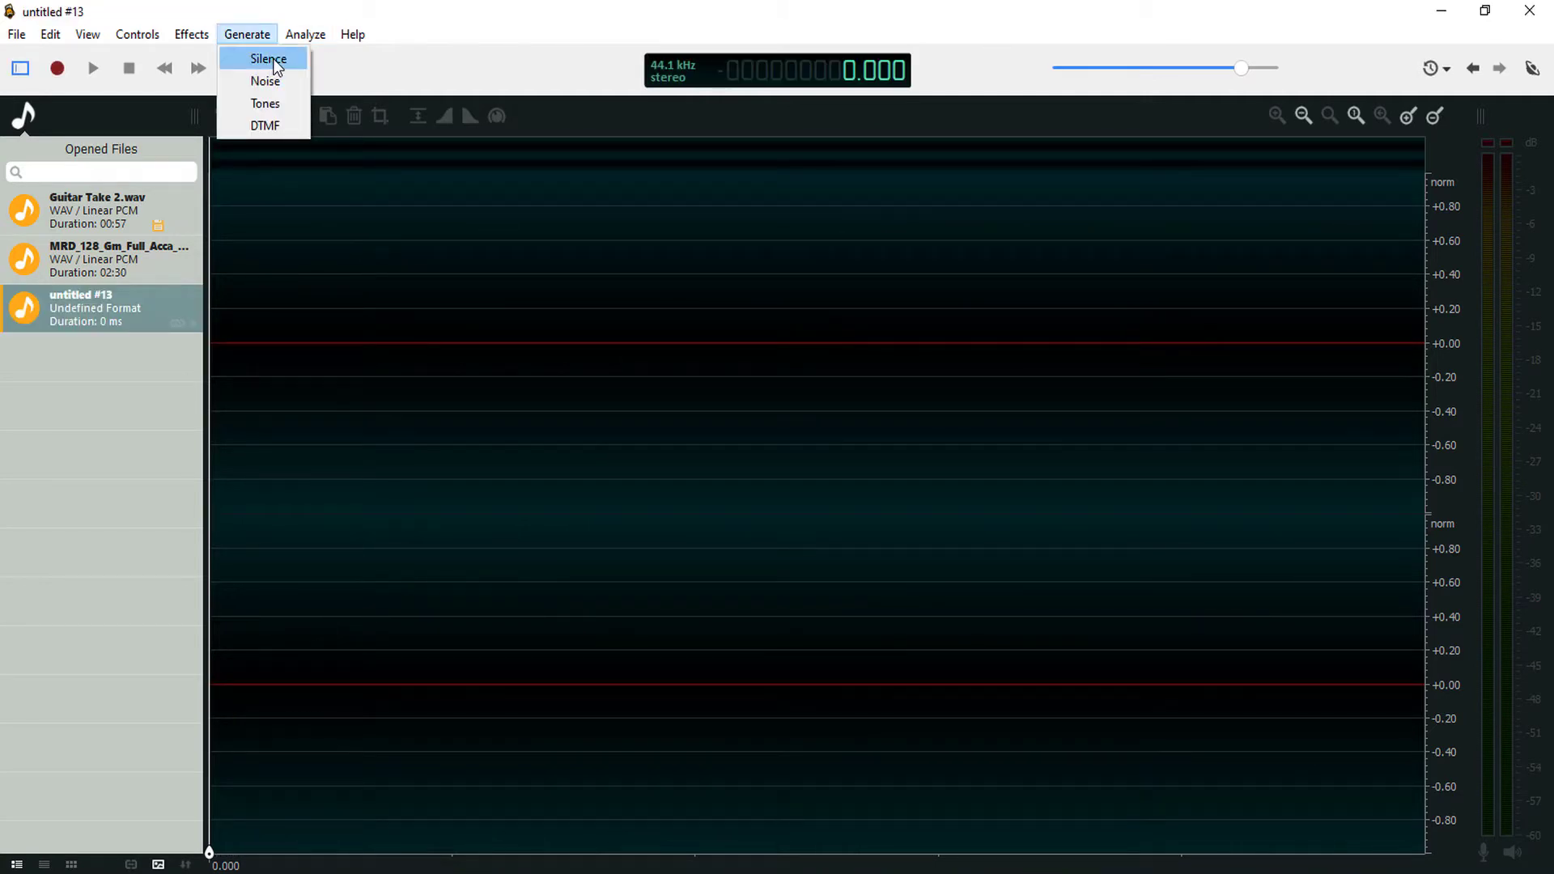
pyautogui.click(150, 265)
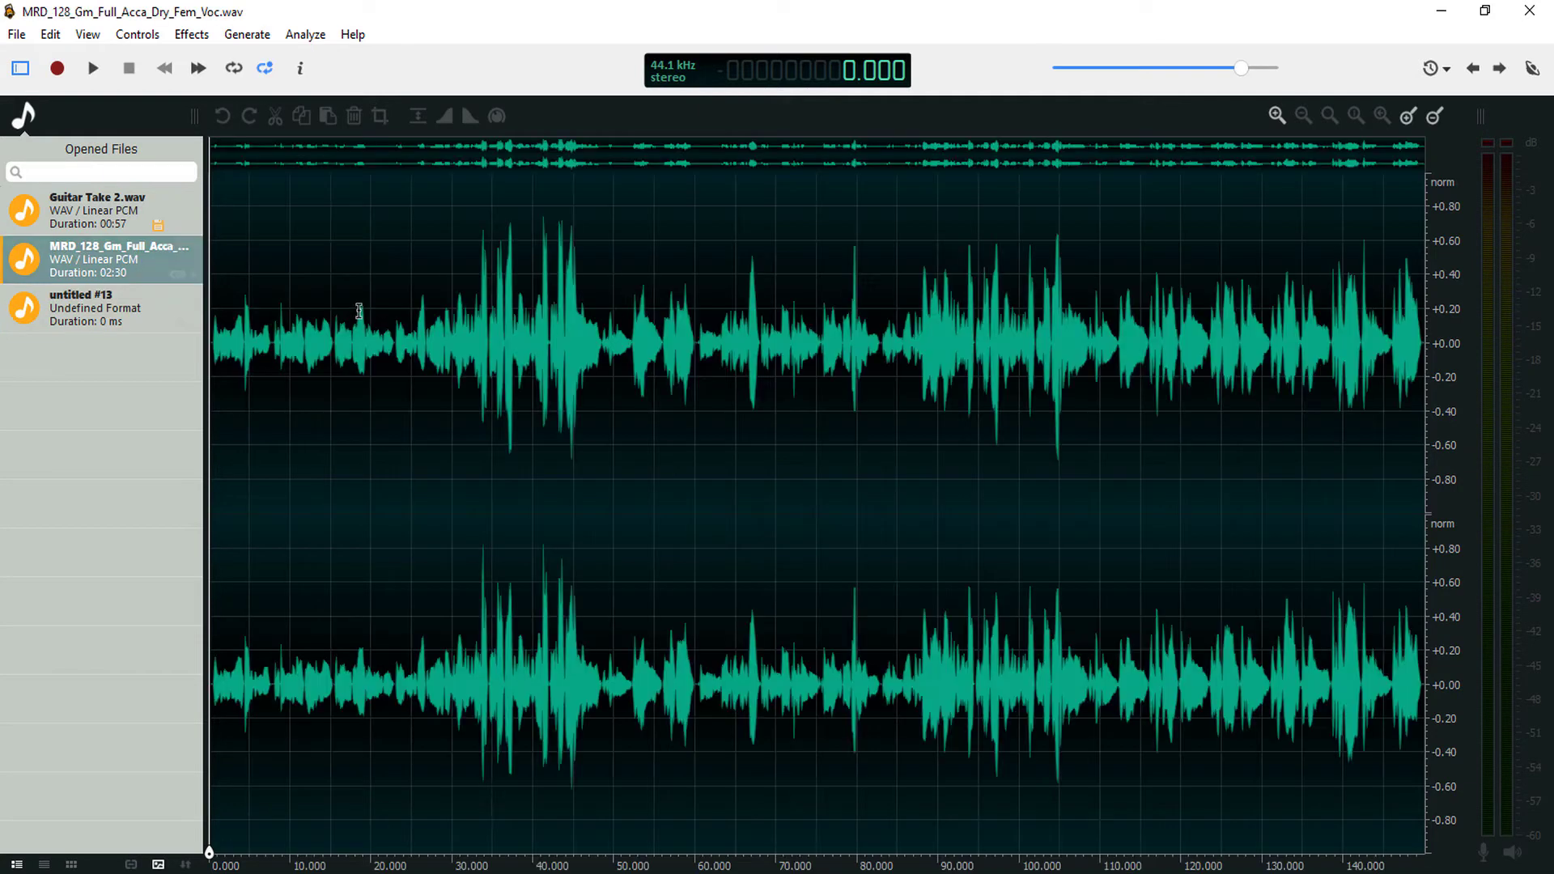
# Play the vocal from near the start, then set the play position at about 4.4 seconds
pyautogui.click(272, 269)
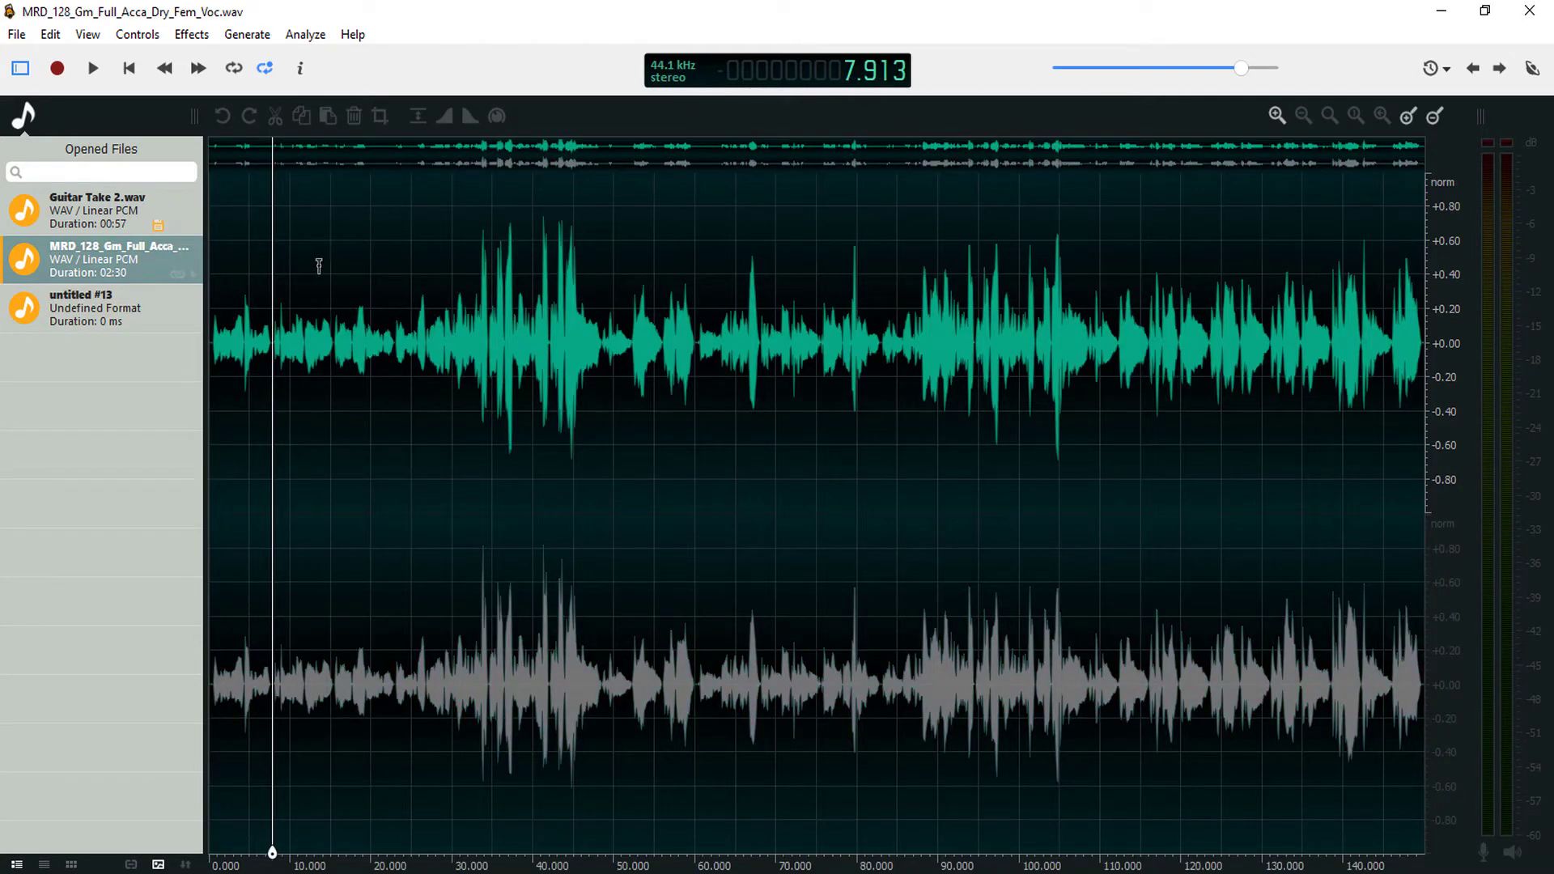
pyautogui.click(224, 295)
pyautogui.scroll(3, 224, 296)
pyautogui.press('space')
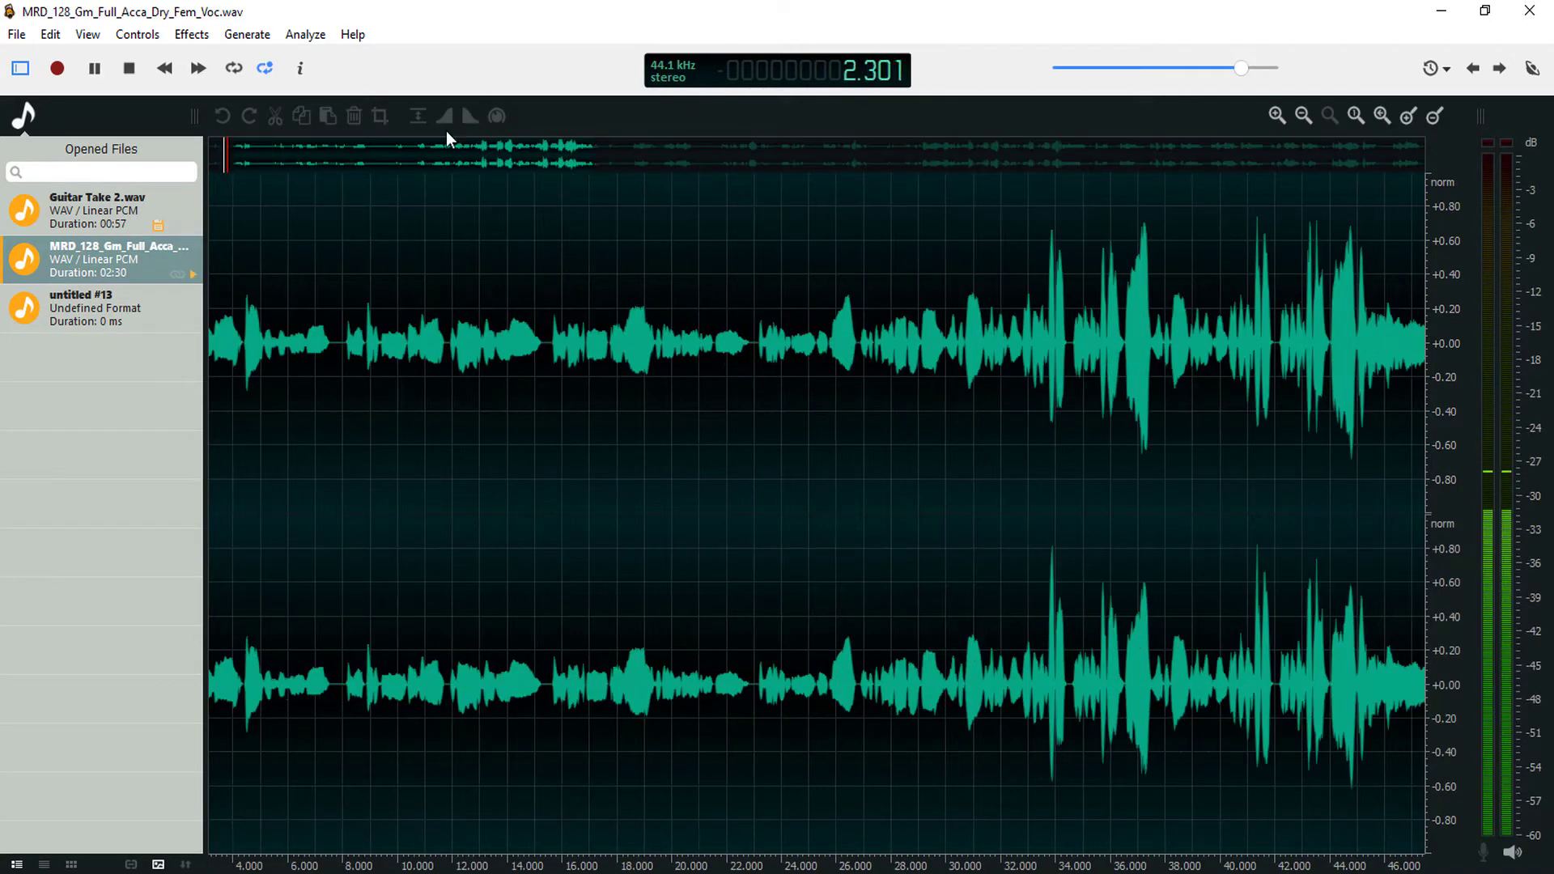
pyautogui.moveTo(435, 144); pyautogui.dragTo(284, 155)
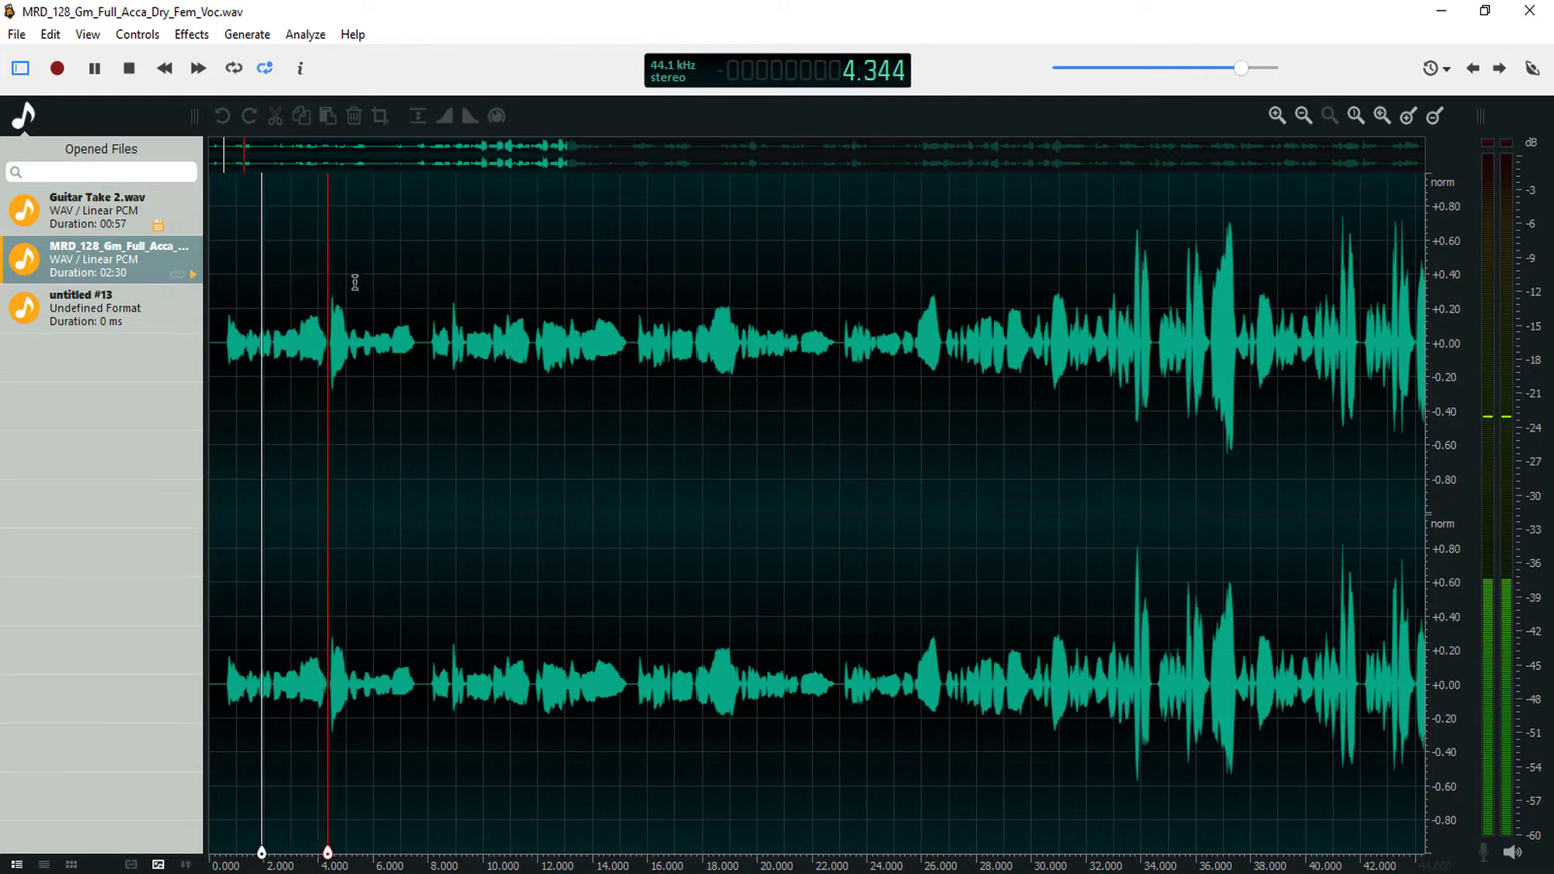
pyautogui.press('space')
pyautogui.click(331, 313)
pyautogui.click(329, 314)
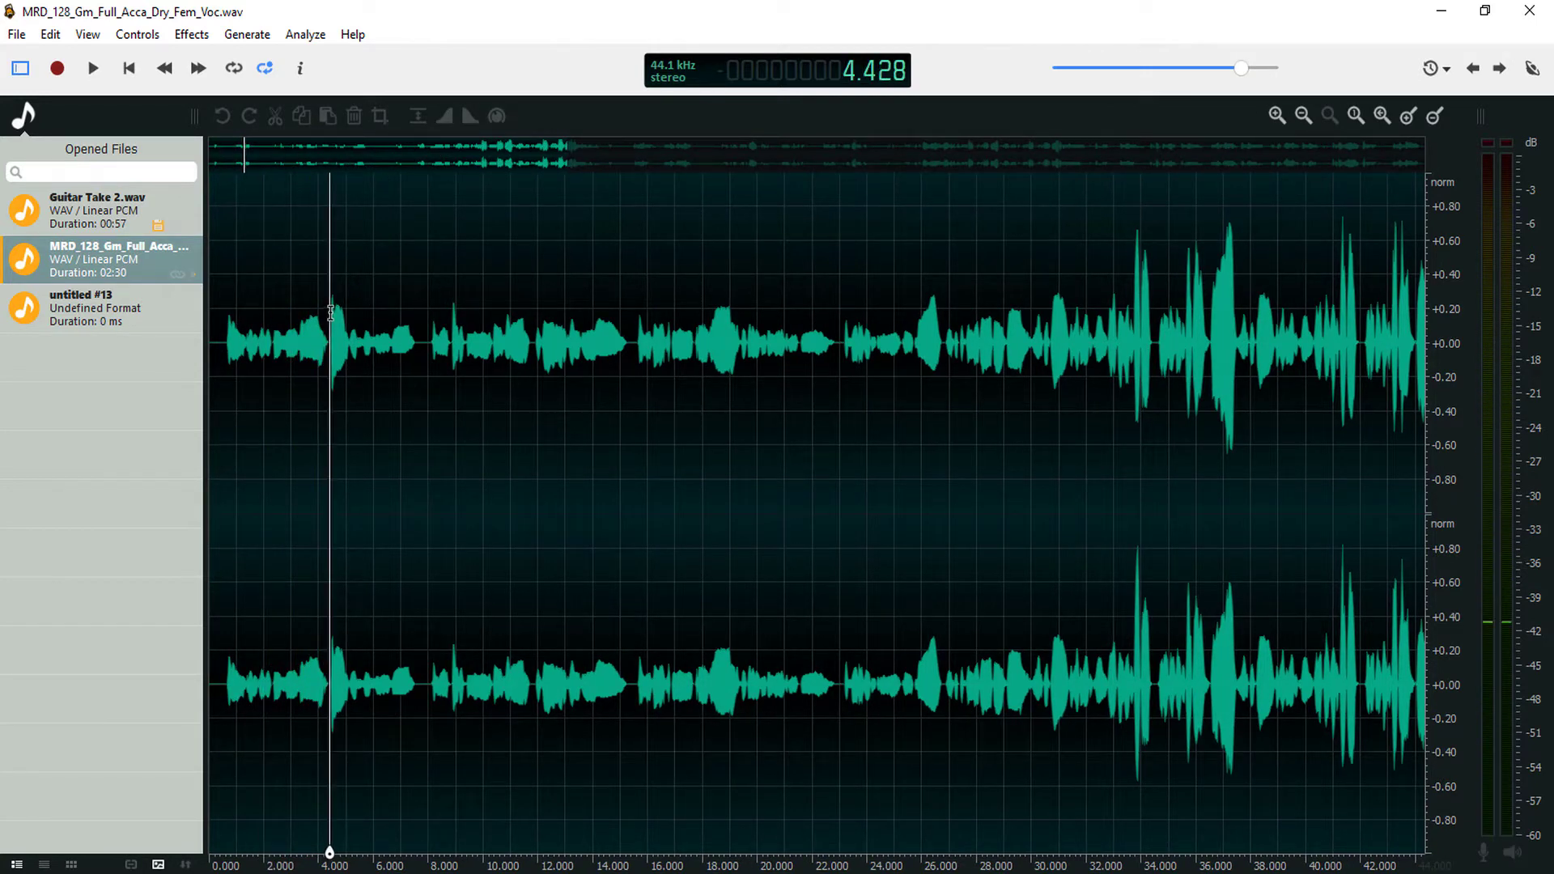
# Insert 2 seconds of silence into the vocal with Generate > Silence
pyautogui.click(249, 34)
pyautogui.click(284, 60)
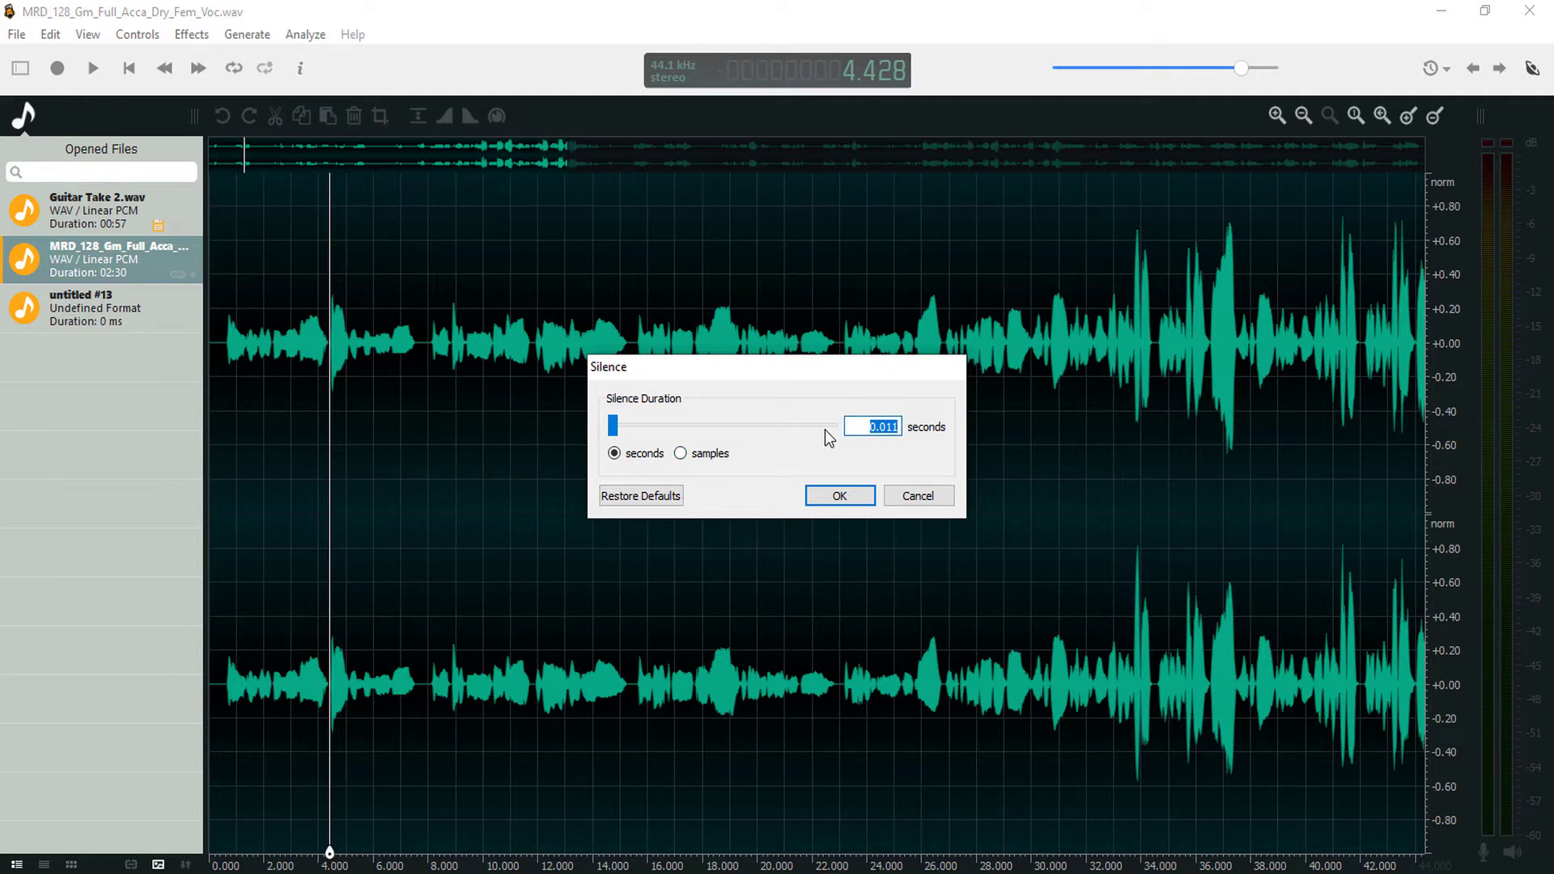
pyautogui.write('2')
pyautogui.click(843, 503)
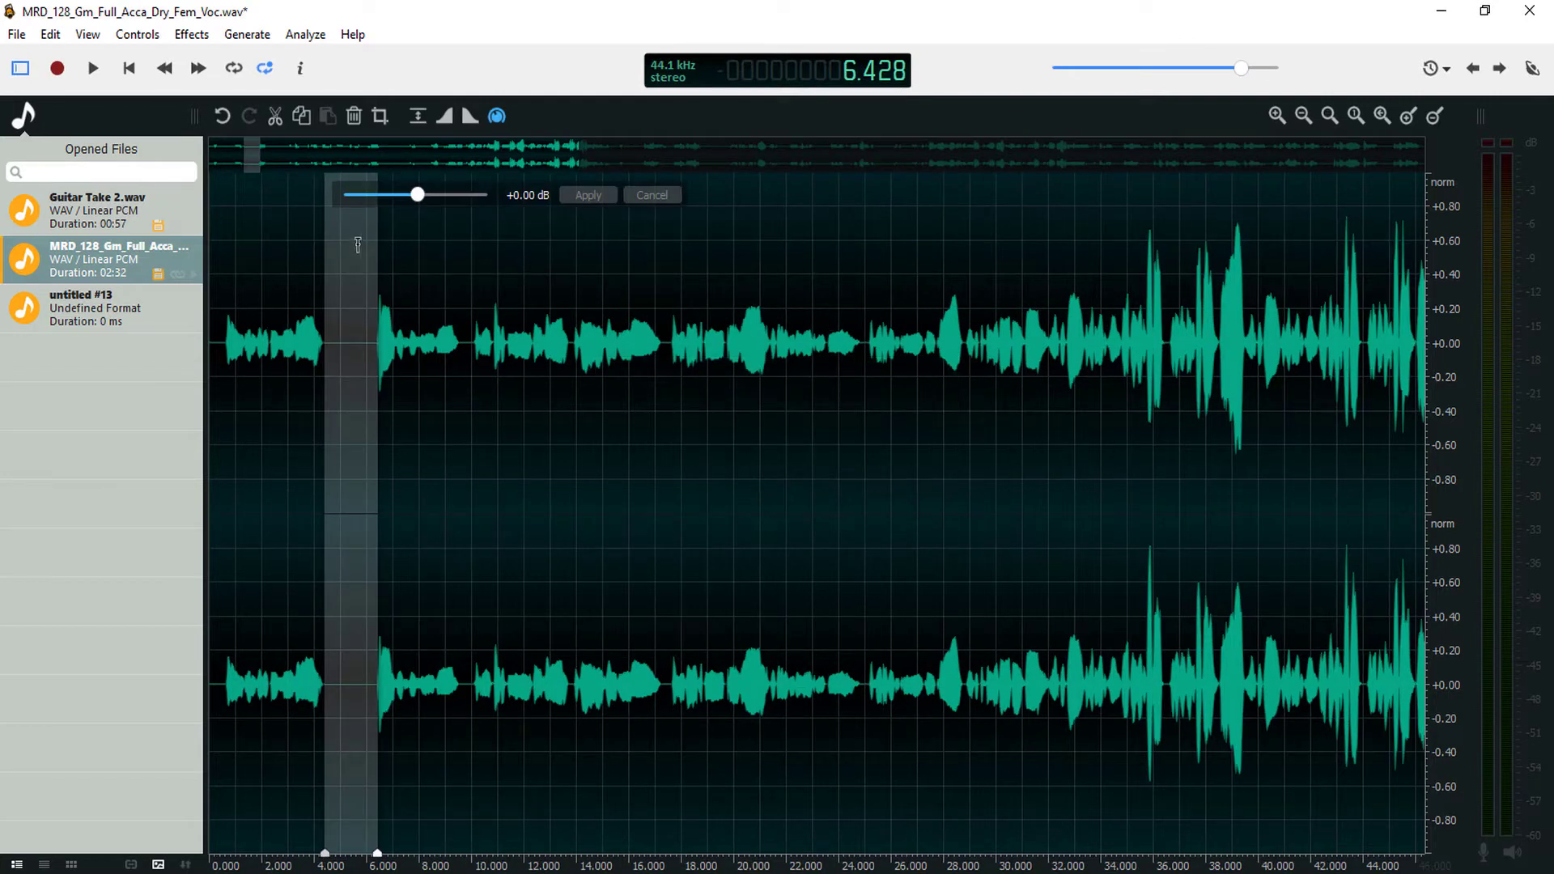
# Play the vocal from about 1.2 seconds to hear the inserted gap
pyautogui.click(243, 279)
pyautogui.press('space')
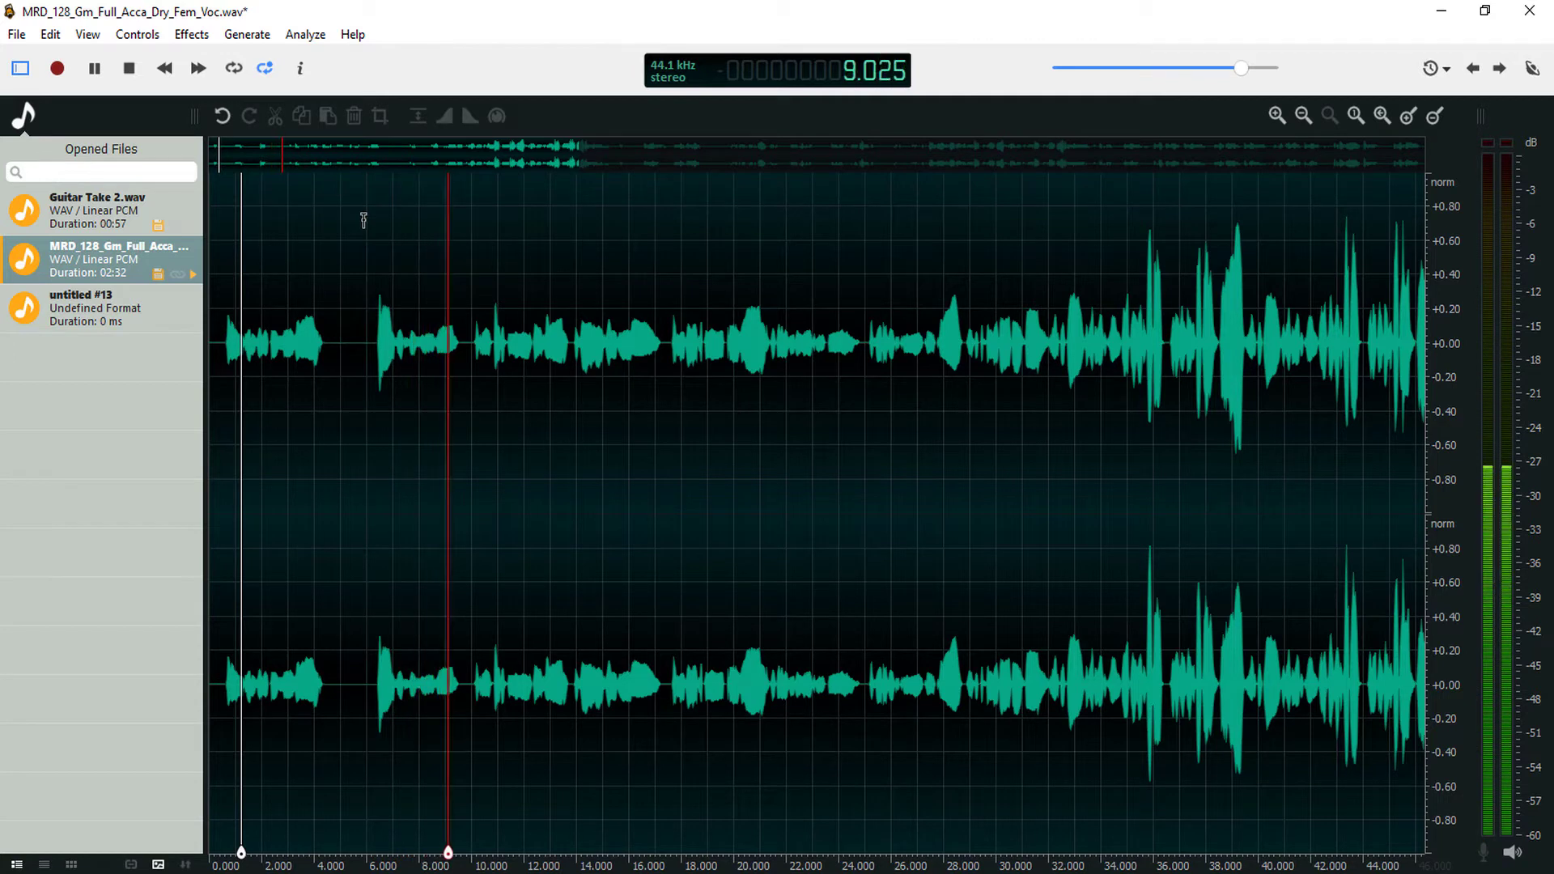
pyautogui.press('space')
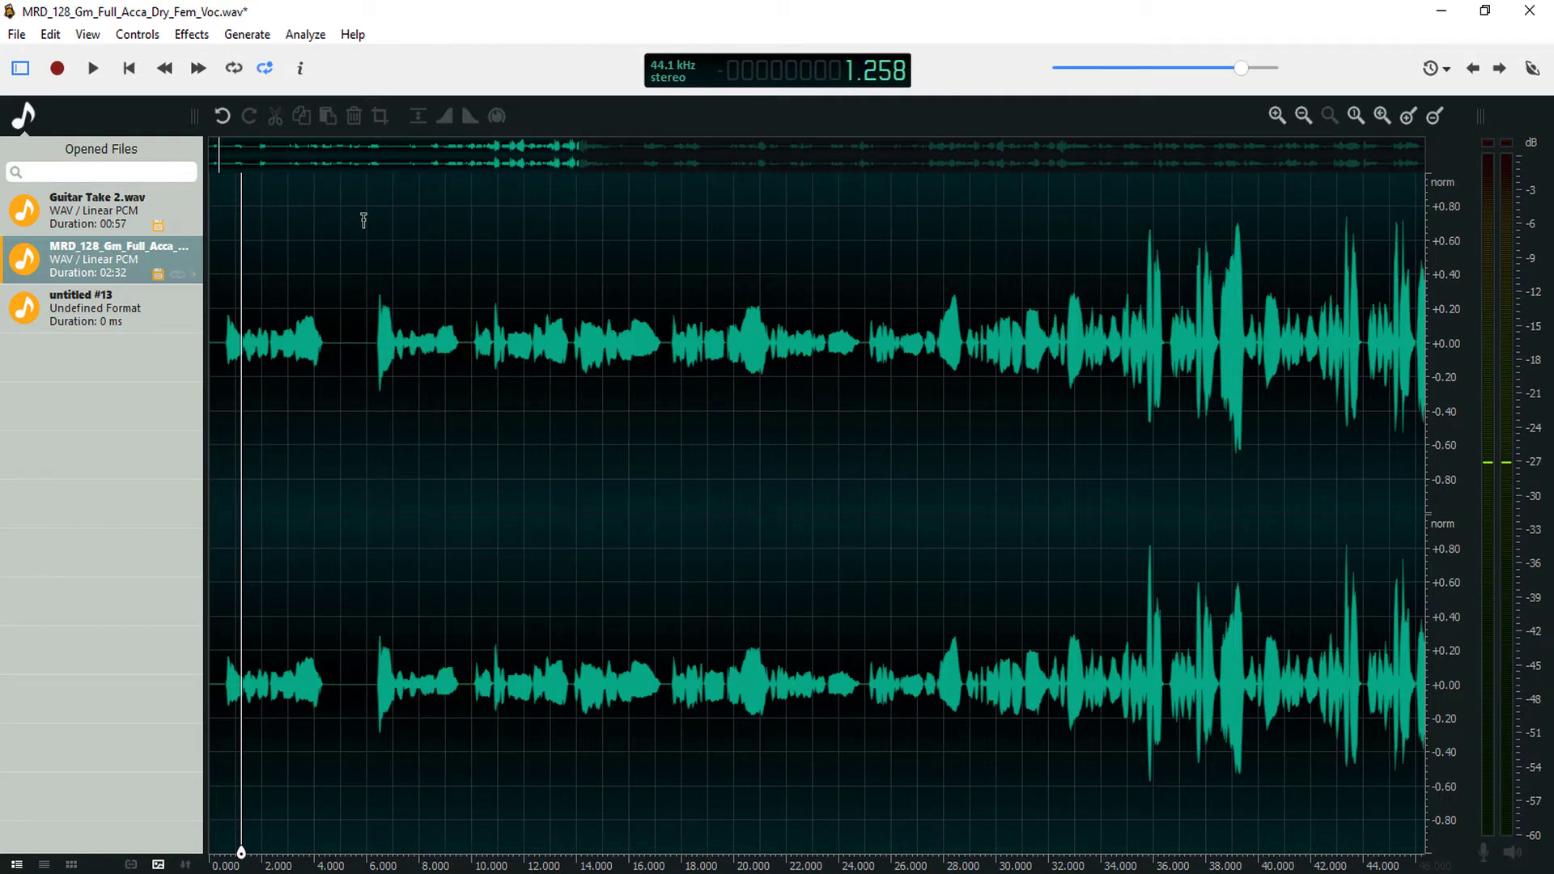
# In the noise generator, try black noise, then preview white noise at -34 dB intensity
pyautogui.click(247, 34)
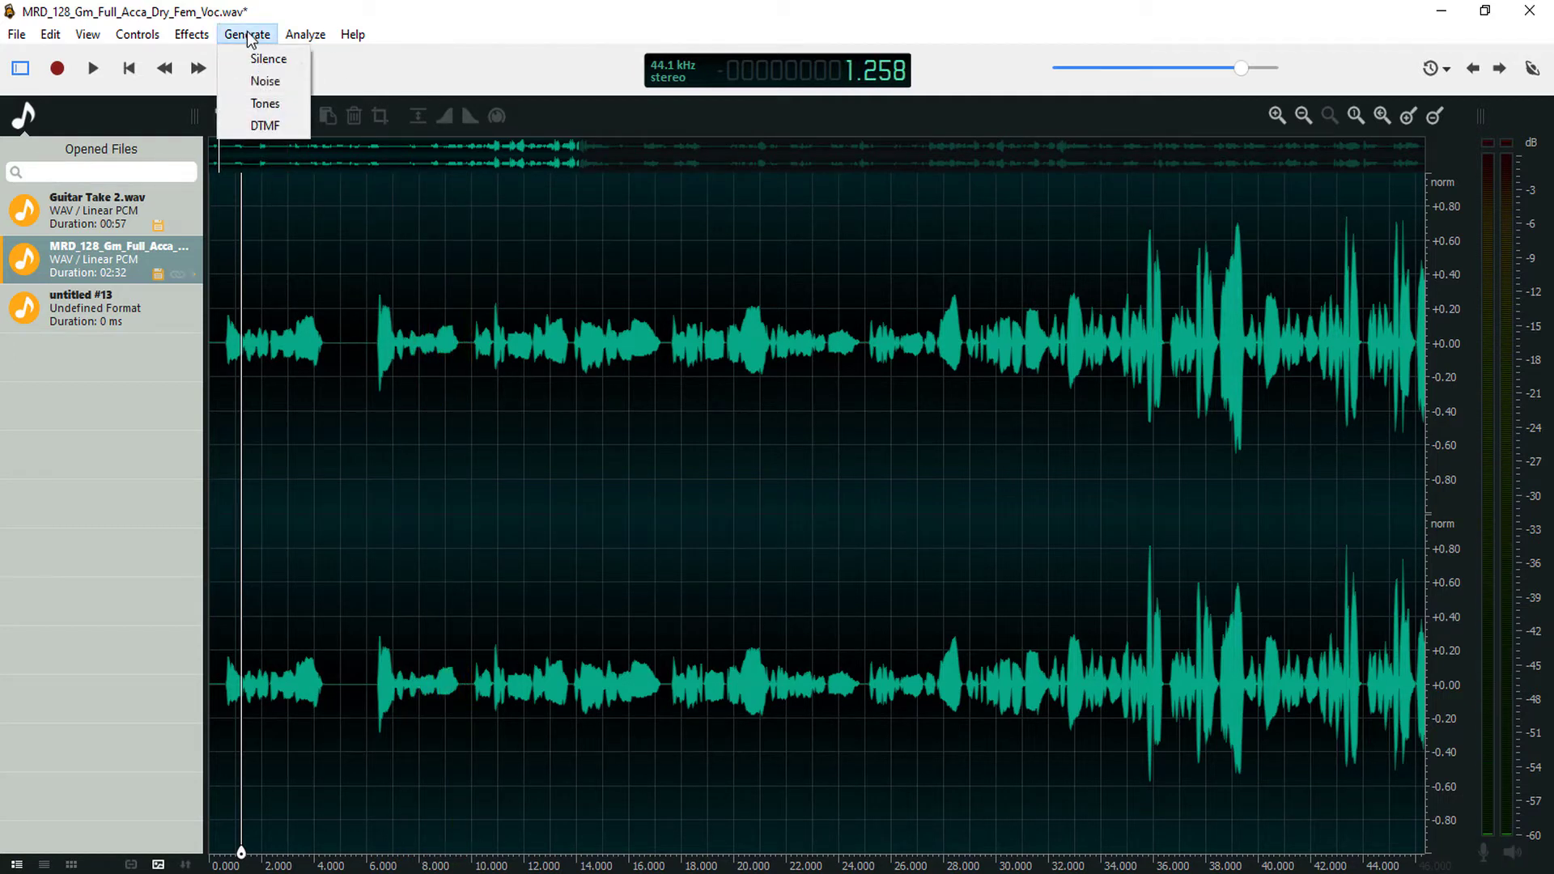
pyautogui.click(270, 87)
pyautogui.click(657, 305)
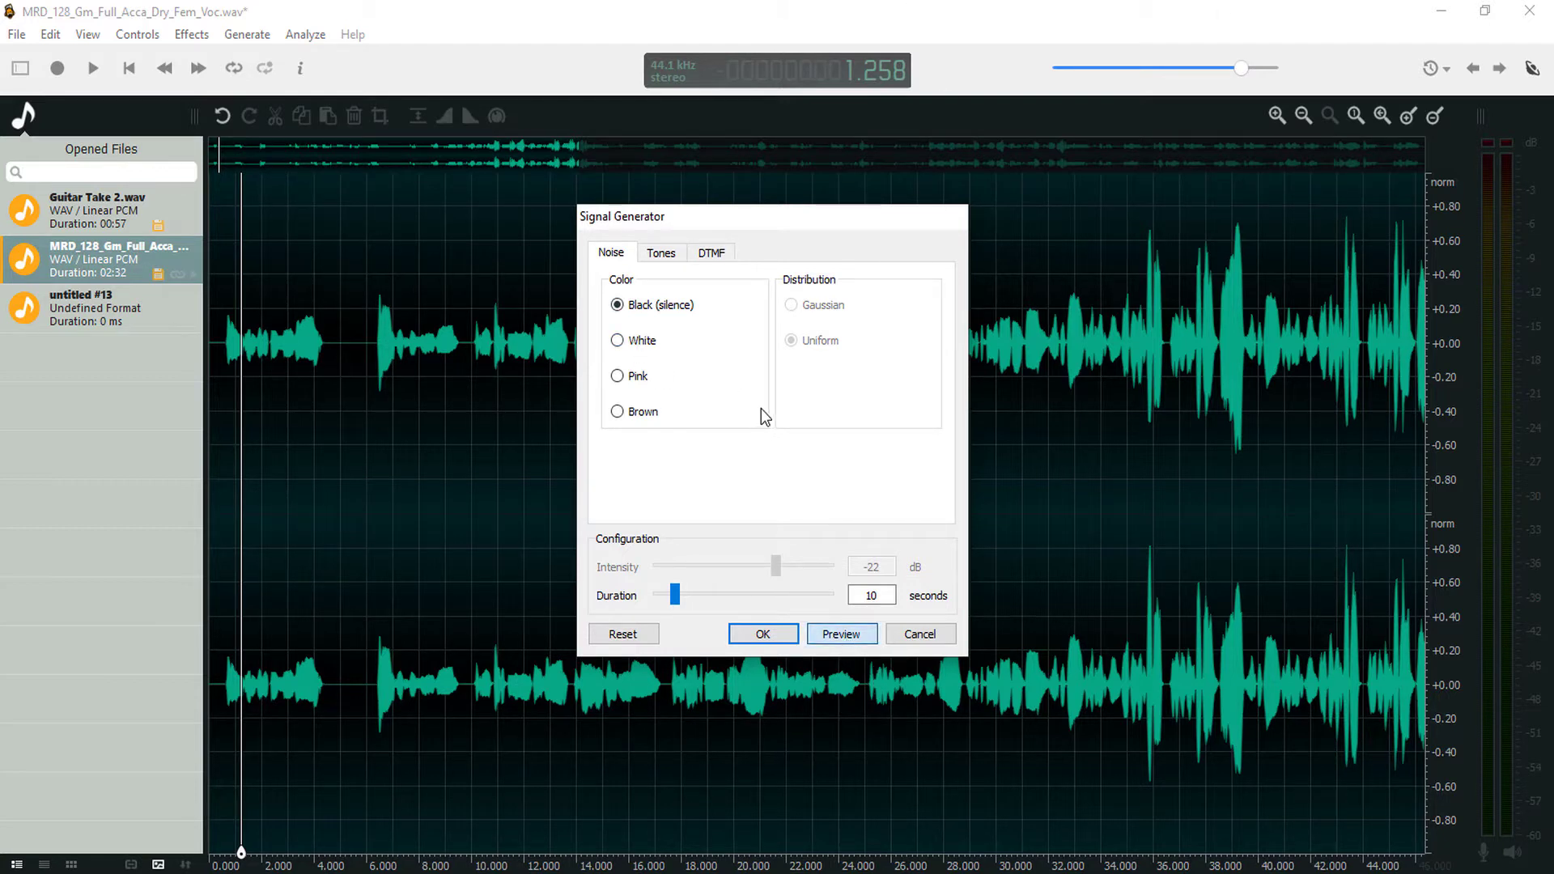
pyautogui.click(644, 343)
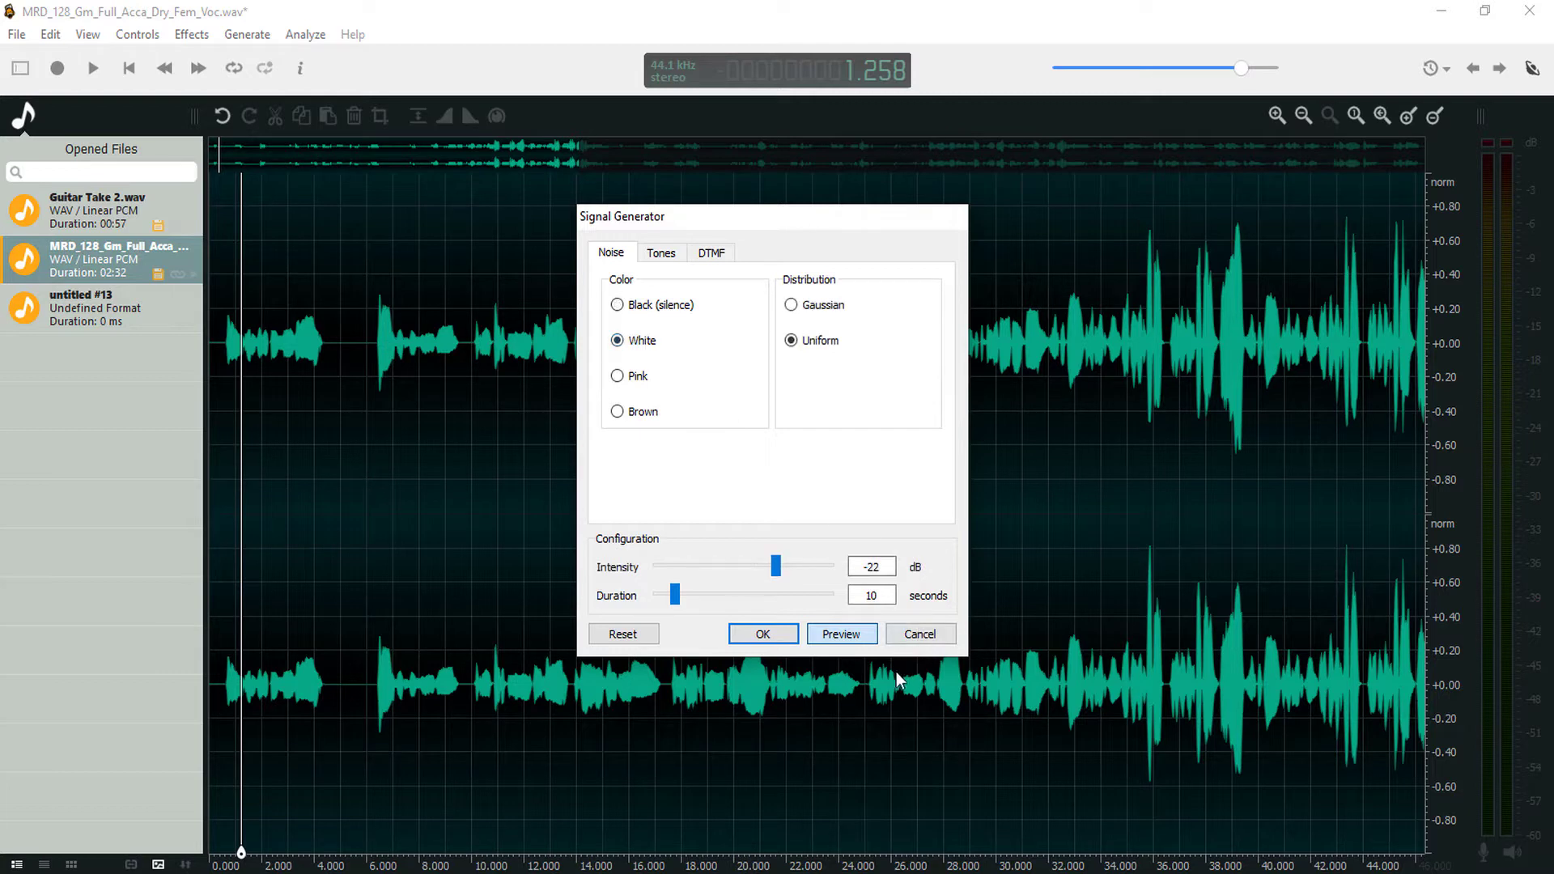
pyautogui.click(844, 638)
pyautogui.moveTo(775, 567); pyautogui.dragTo(719, 567)
pyautogui.moveTo(732, 569); pyautogui.dragTo(748, 573)
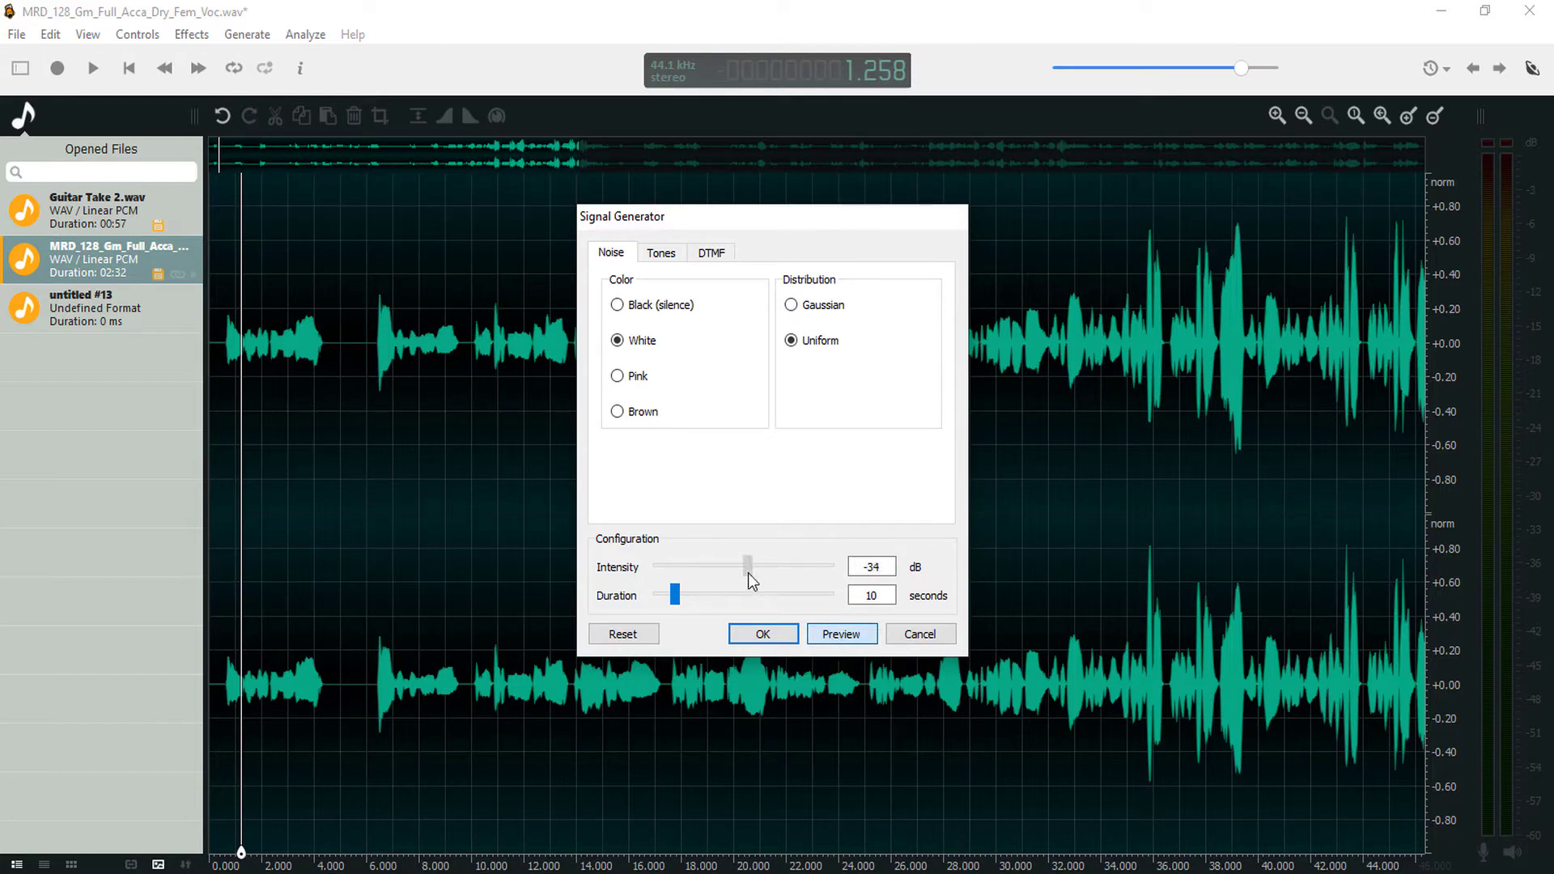
# Preview pink noise, then select brown noise
pyautogui.click(618, 376)
pyautogui.click(851, 640)
pyautogui.click(630, 414)
# Preview brown noise and set it to -36 dB intensity and 5 seconds duration
pyautogui.click(827, 639)
pyautogui.moveTo(746, 563); pyautogui.dragTo(769, 567)
pyautogui.moveTo(678, 598); pyautogui.dragTo(743, 568)
pyautogui.moveTo(685, 595); pyautogui.dragTo(668, 599)
# Compare Gaussian and Uniform distributions by preview, then insert the Uniform brown noise
pyautogui.click(790, 306)
pyautogui.click(813, 340)
pyautogui.click(805, 309)
pyautogui.click(806, 344)
pyautogui.click(827, 640)
pyautogui.click(811, 309)
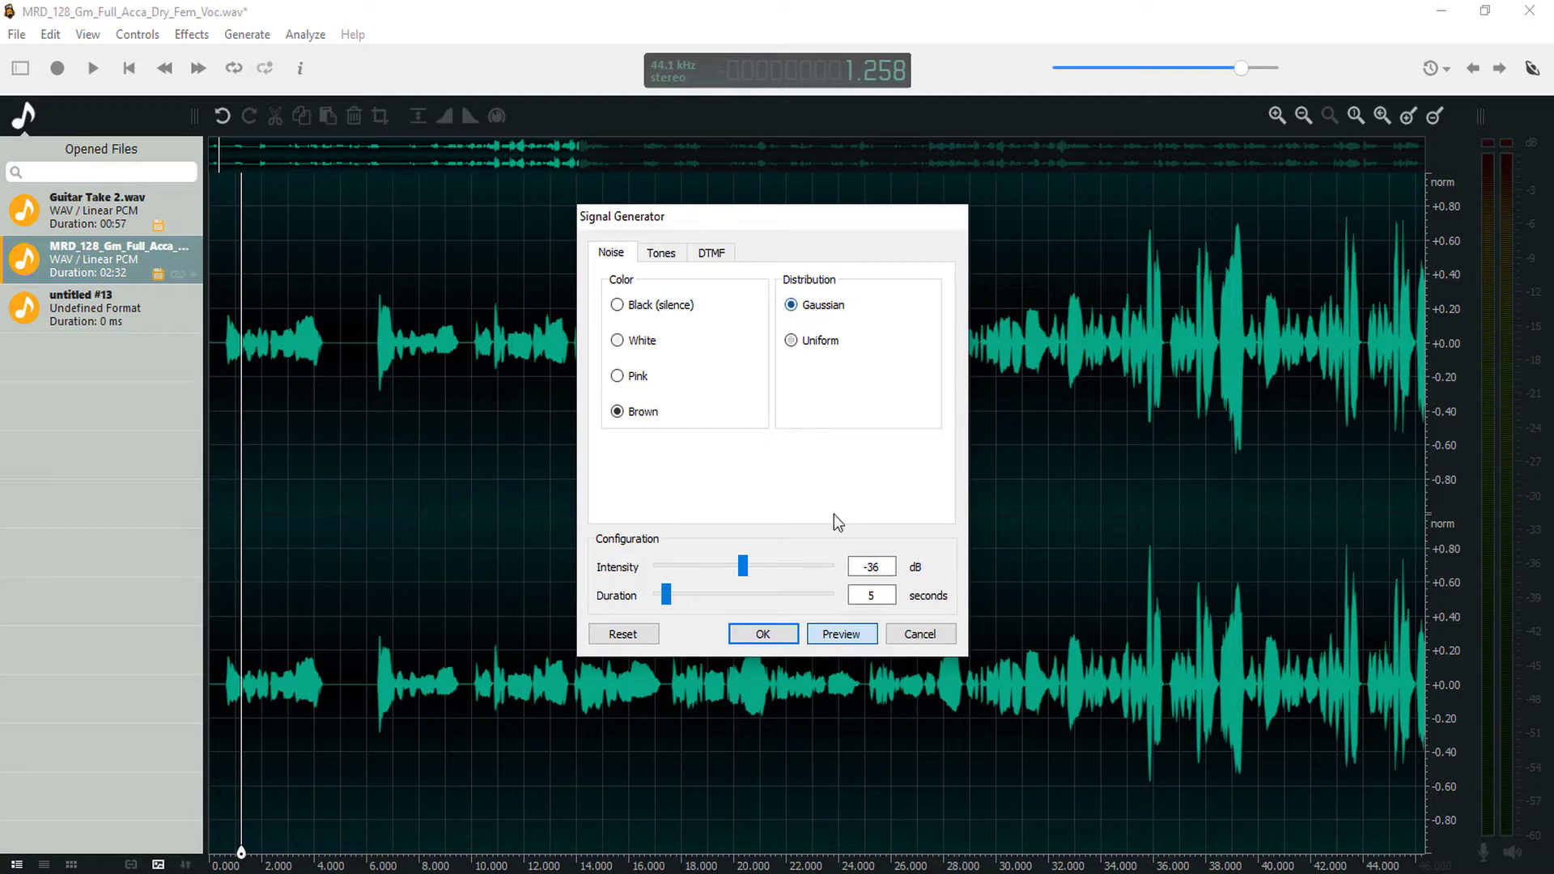
pyautogui.click(836, 640)
pyautogui.click(810, 344)
pyautogui.click(767, 634)
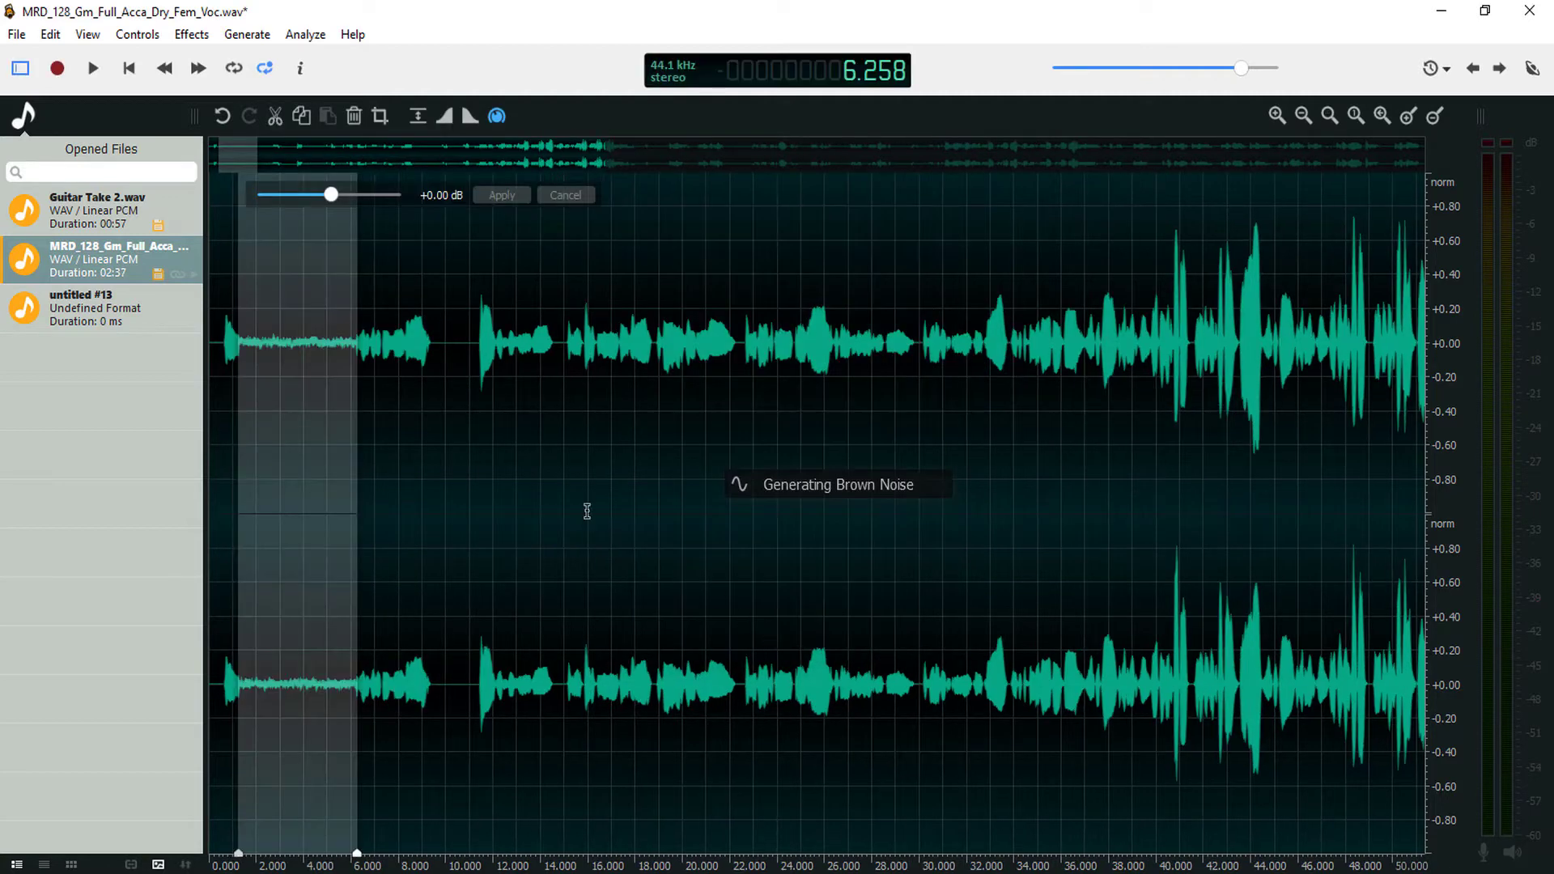
# Play the vocal from about 0.5 seconds to hear the added brown noise
pyautogui.click(236, 265)
pyautogui.click(220, 293)
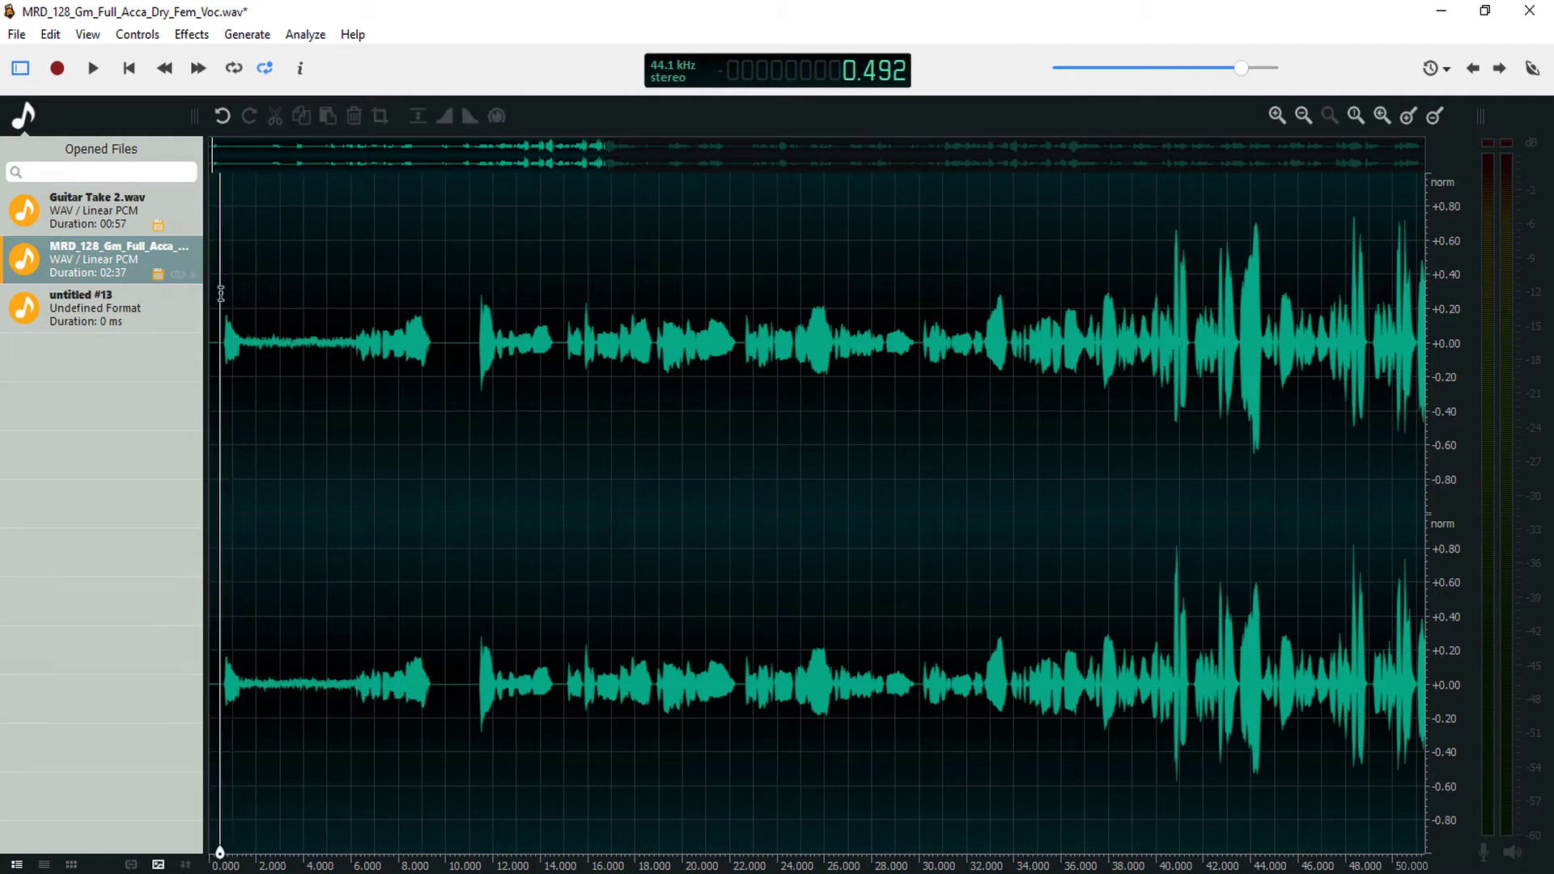
pyautogui.press('space')
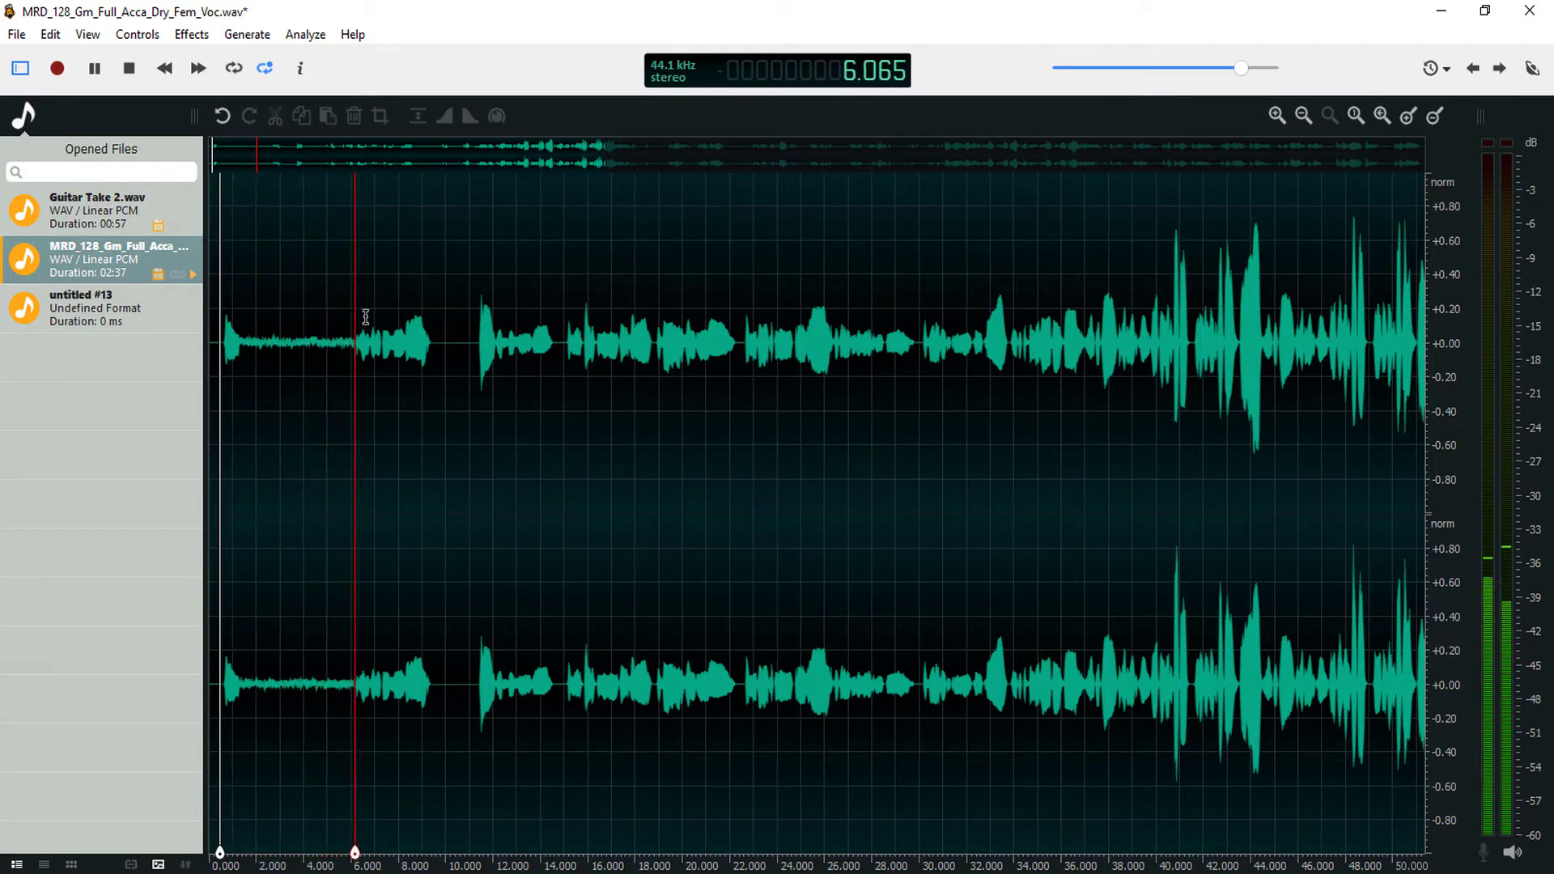
pyautogui.press('space')
# Remove the brown noise, returning the vocal to 2:32, and cancel the reopened noise generator
pyautogui.press('Delete')
pyautogui.click(247, 34)
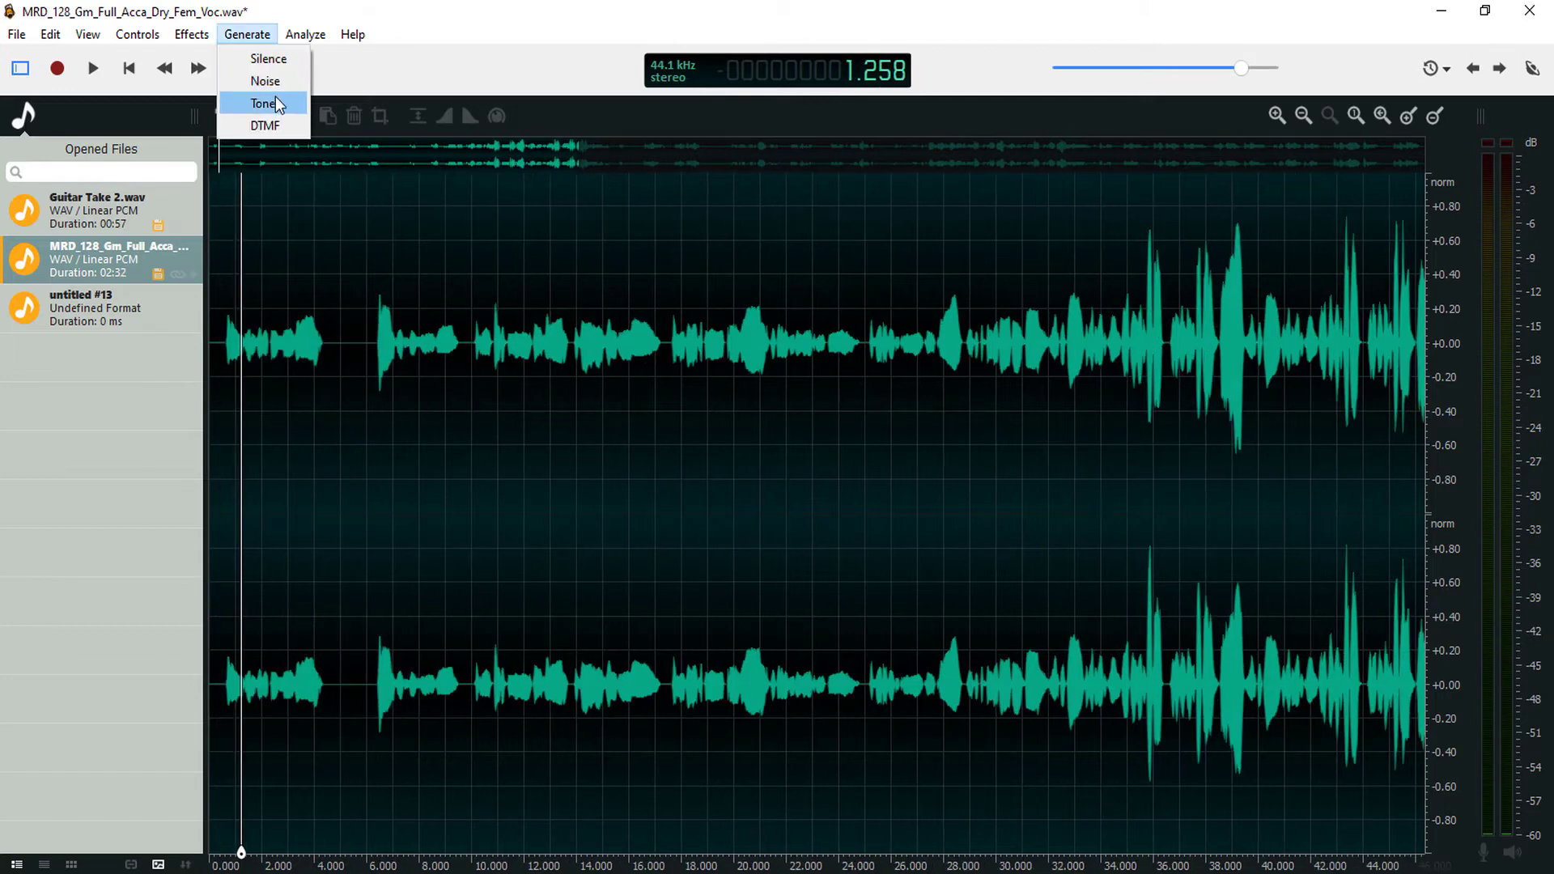
pyautogui.click(275, 82)
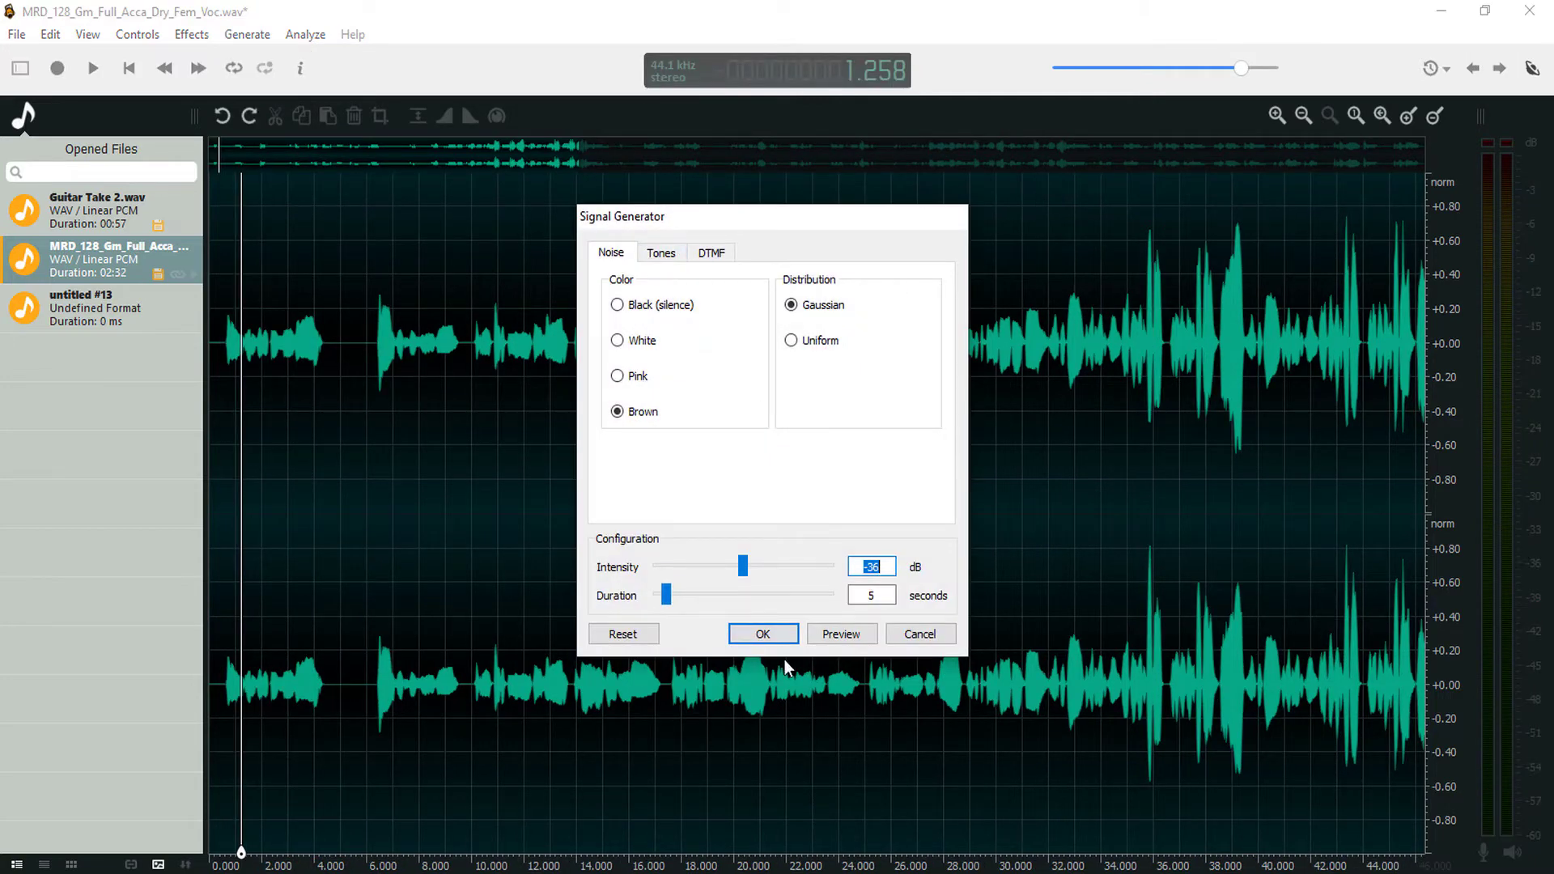
pyautogui.click(920, 633)
# Open the tone generator with Sine flavor and preview the 11230 Hz to 1 Hz sweep
pyautogui.click(247, 34)
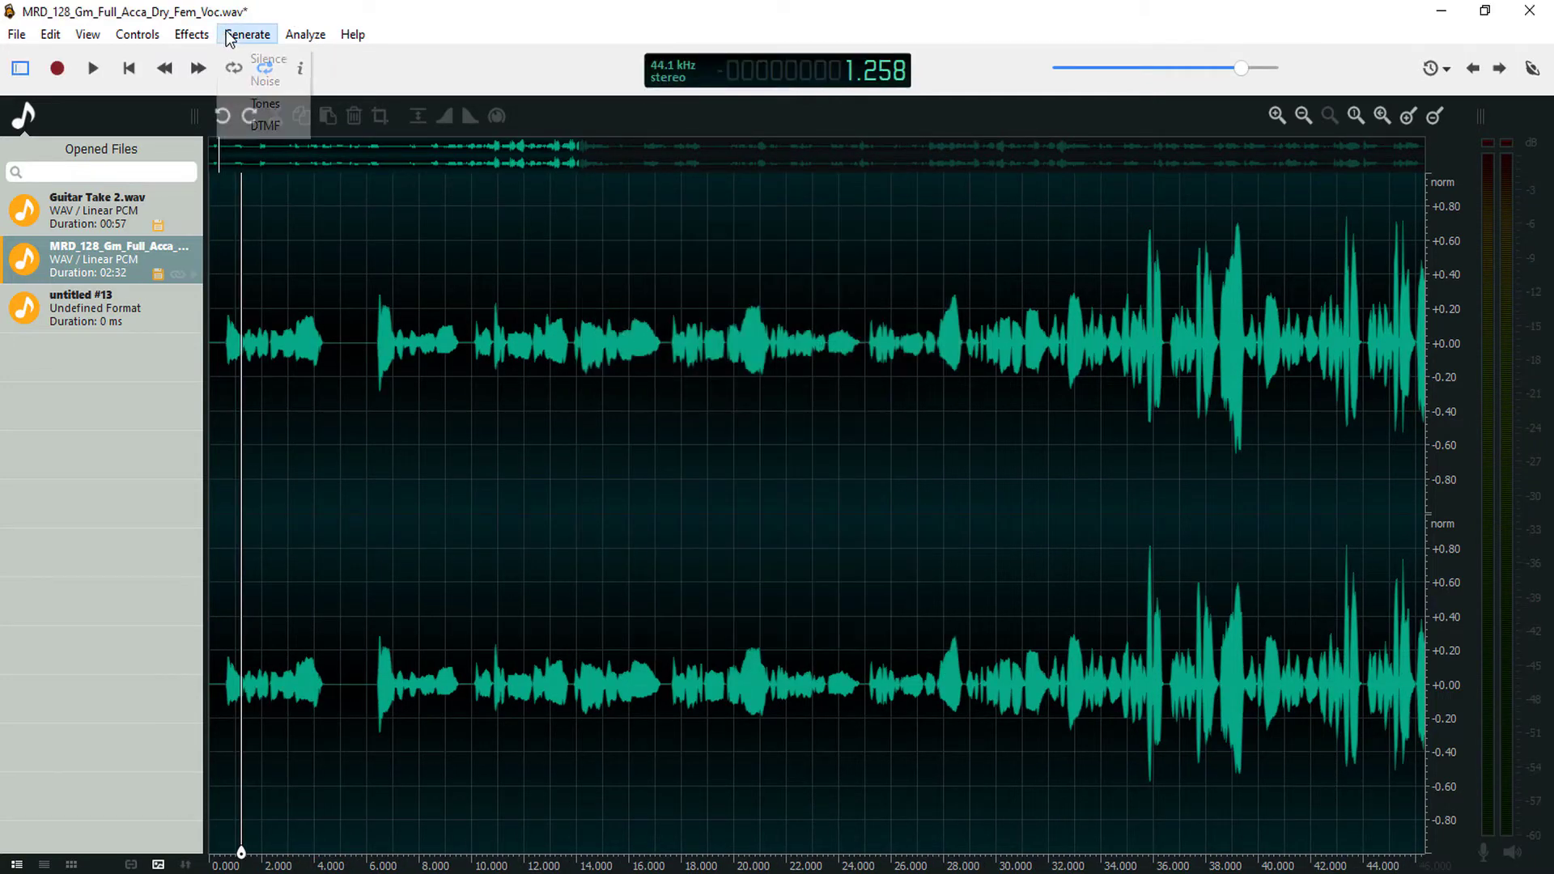
pyautogui.click(272, 103)
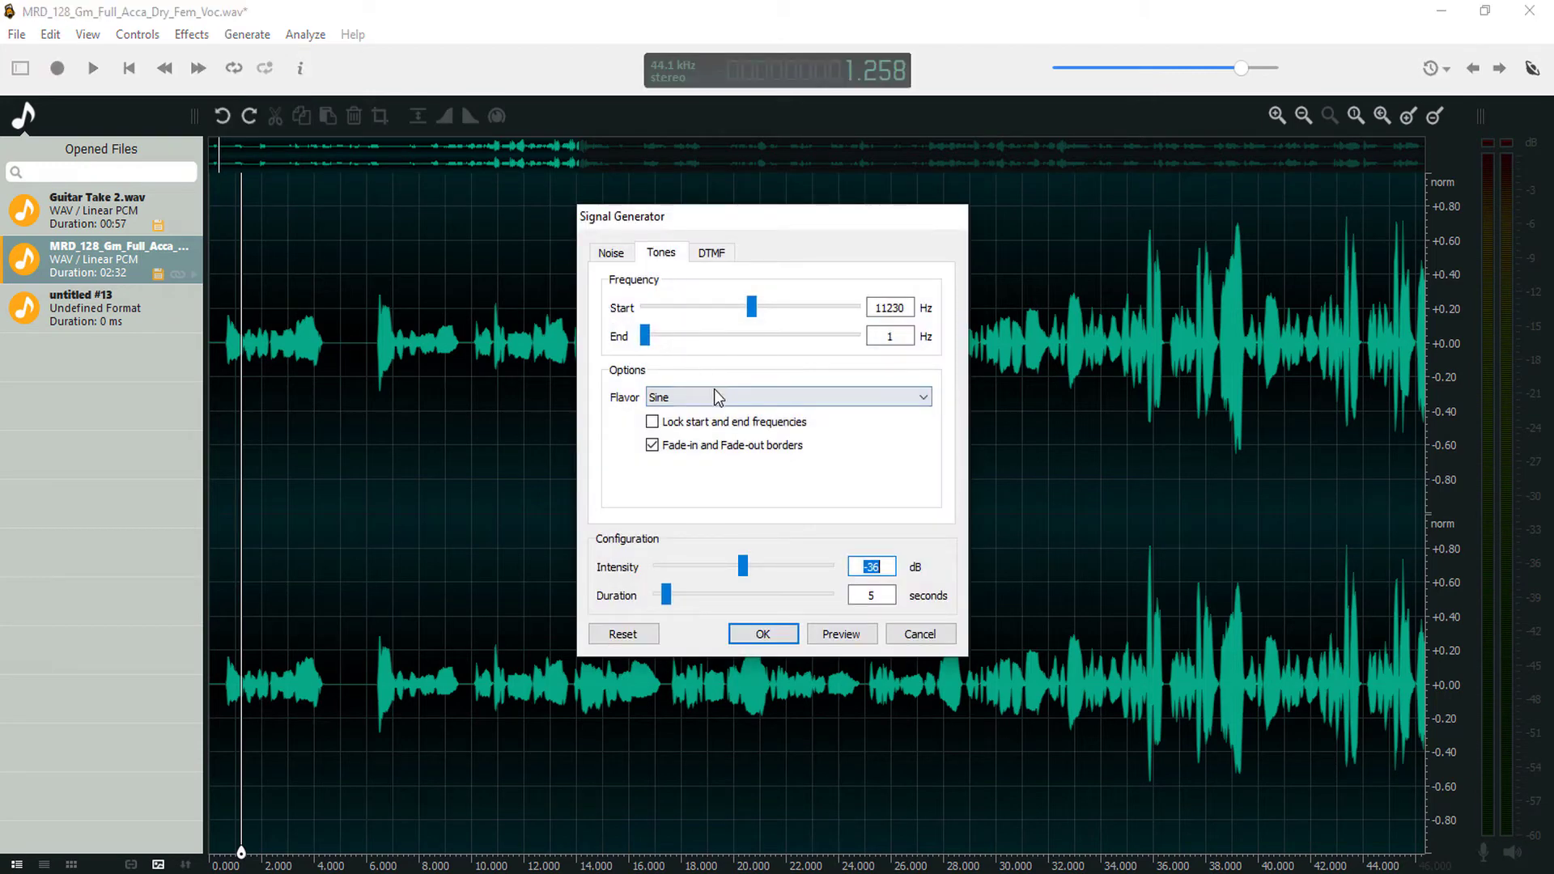
pyautogui.click(715, 397)
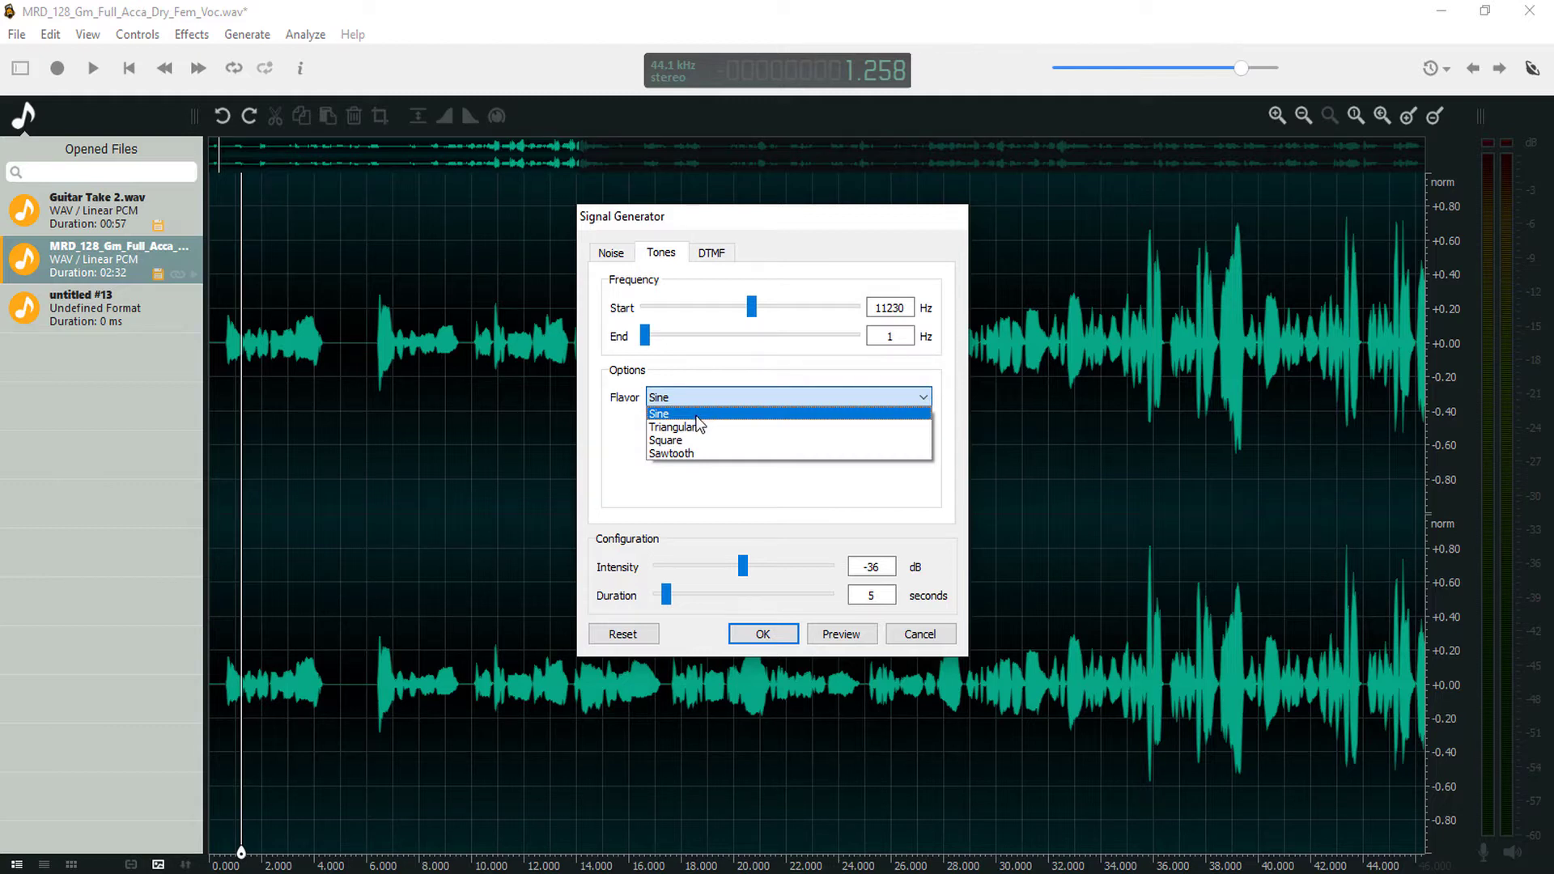
pyautogui.click(697, 415)
pyautogui.click(857, 639)
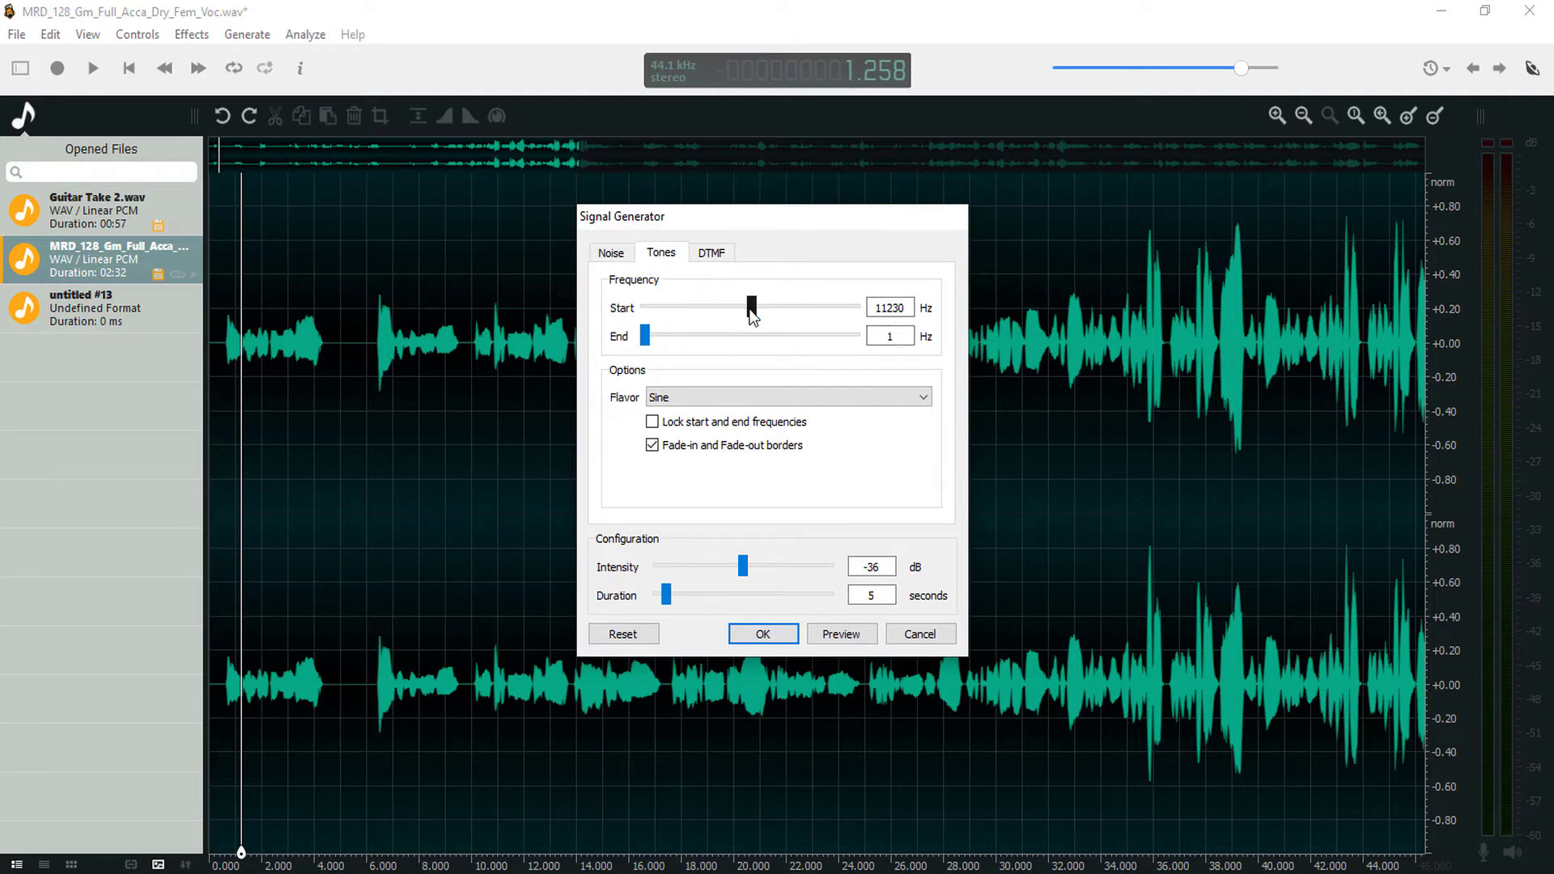
# Set both start and end frequencies to 500 Hz and preview the steady tone
pyautogui.moveTo(752, 314); pyautogui.dragTo(701, 335)
pyautogui.moveTo(878, 307); pyautogui.dragTo(885, 307)
pyautogui.doubleClick(887, 307)
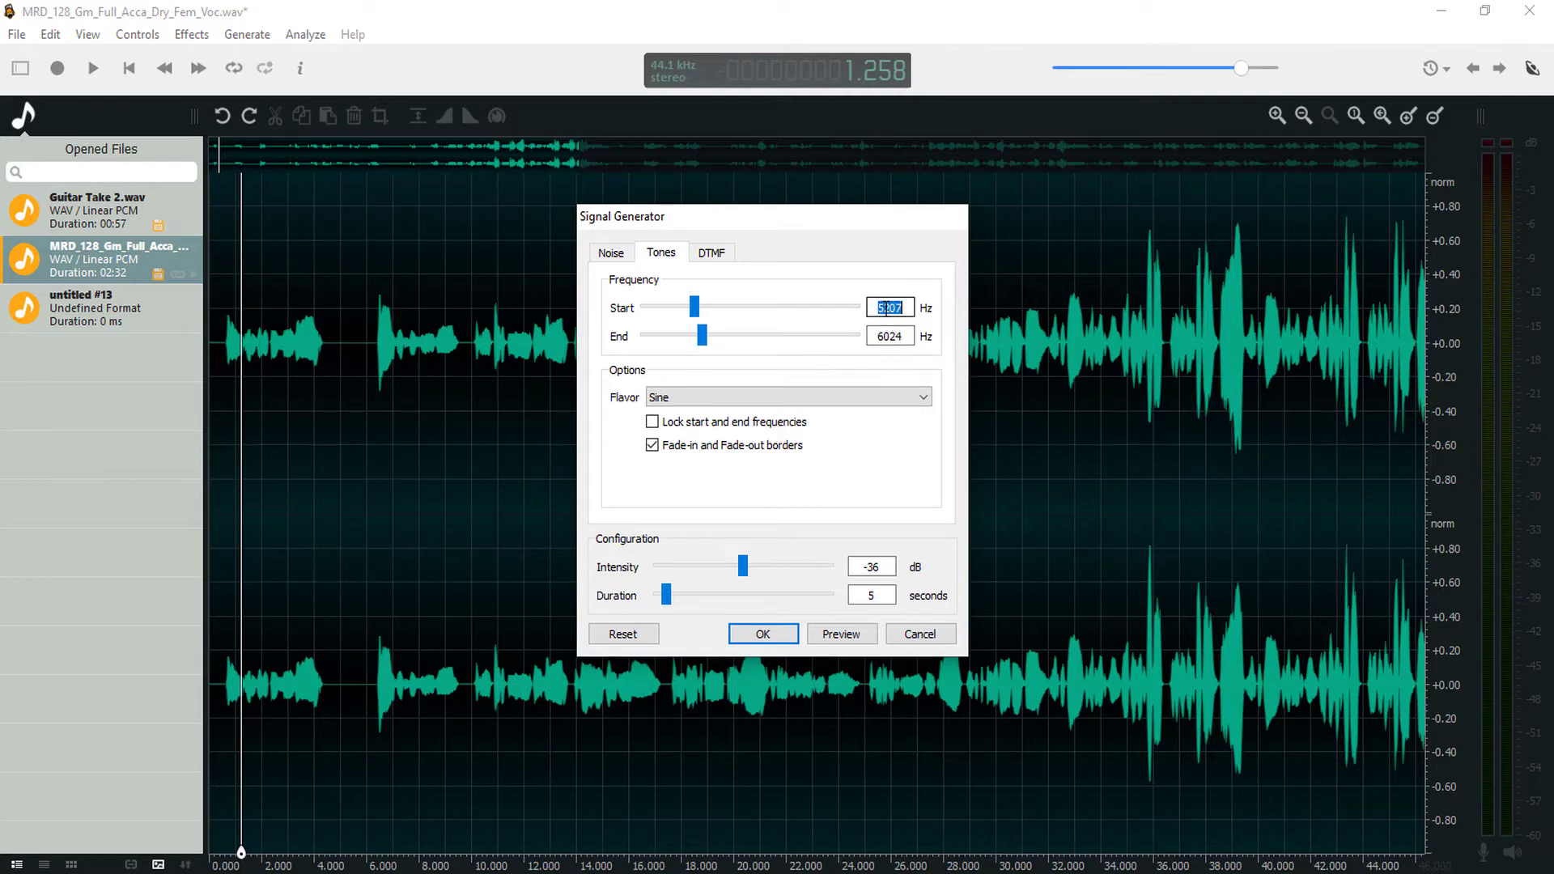
pyautogui.write('500')
pyautogui.doubleClick(889, 331)
pyautogui.write('500')
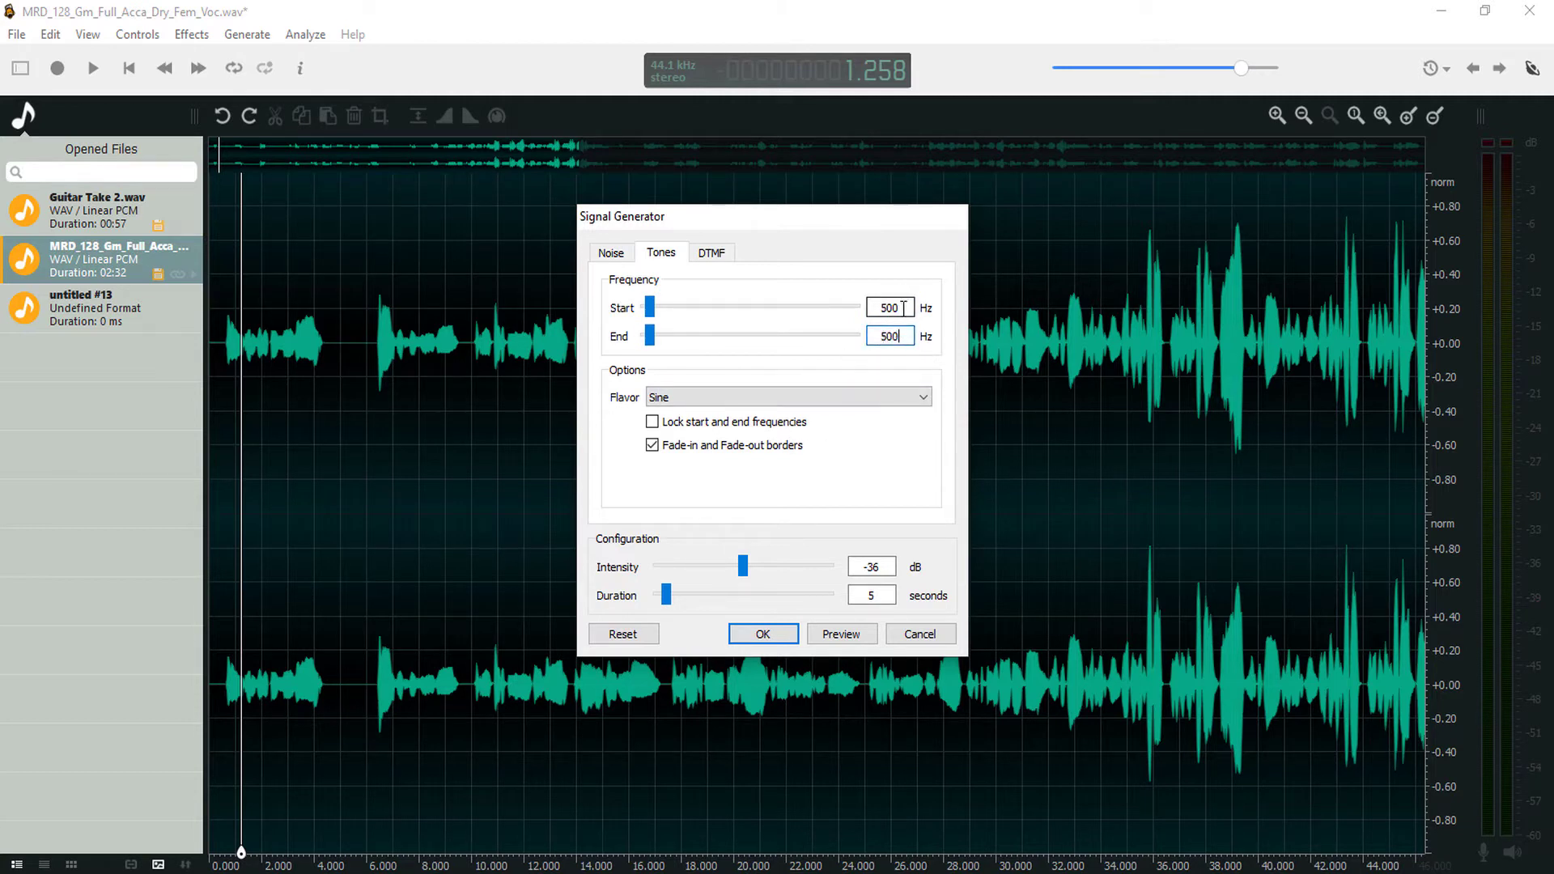
pyautogui.click(838, 634)
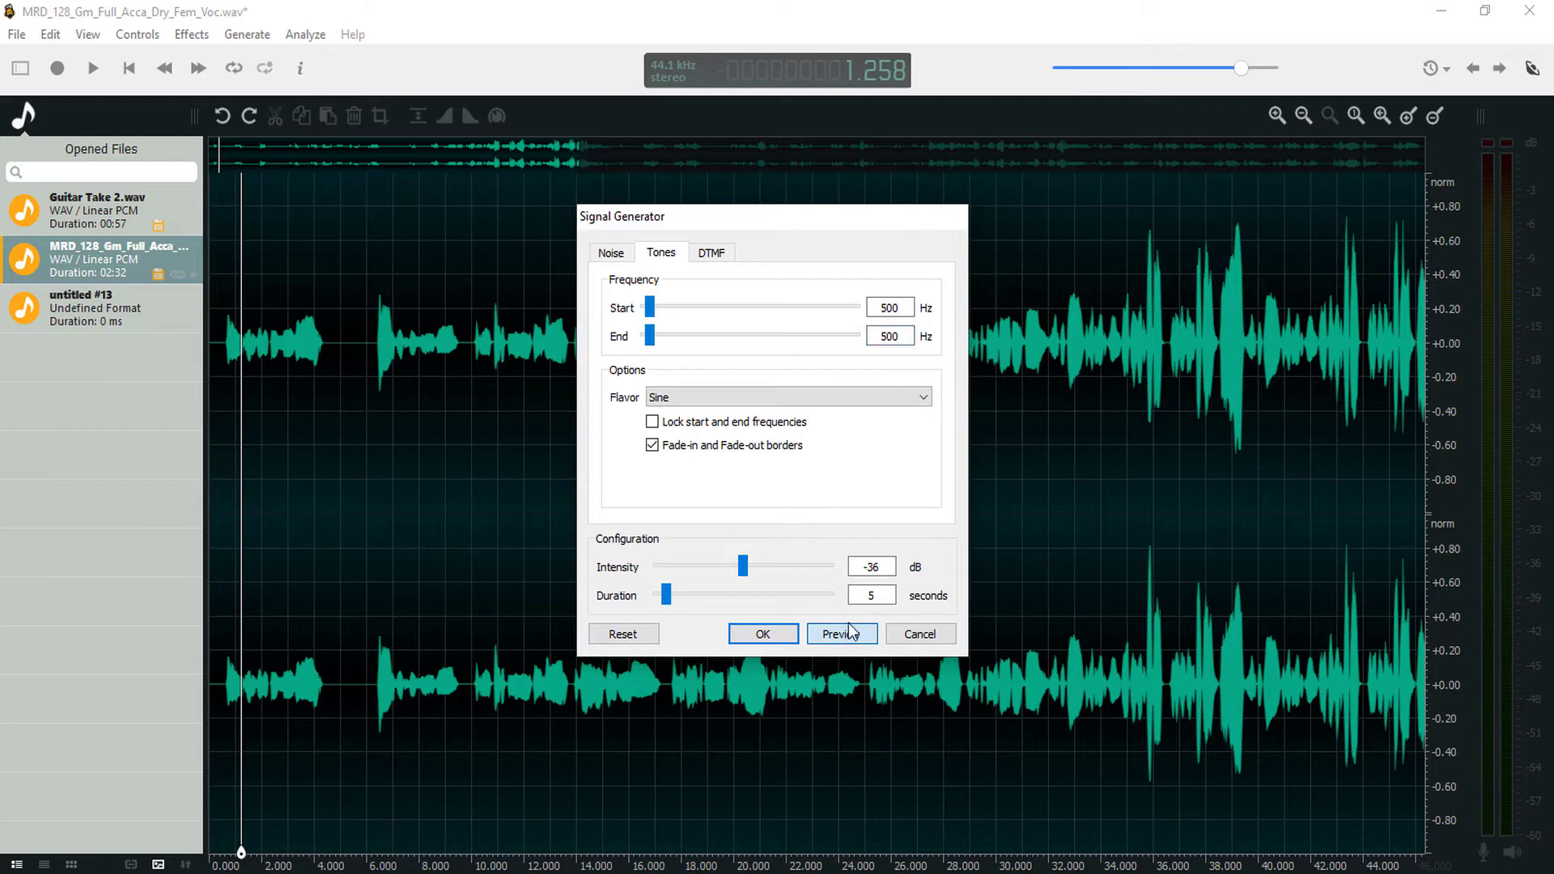
# Re-enter the start and end frequency values to make a steady 100 Hz tone
pyautogui.doubleClick(901, 306)
pyautogui.write('20')
pyautogui.write('0')
pyautogui.doubleClick(890, 336)
pyautogui.write('1')
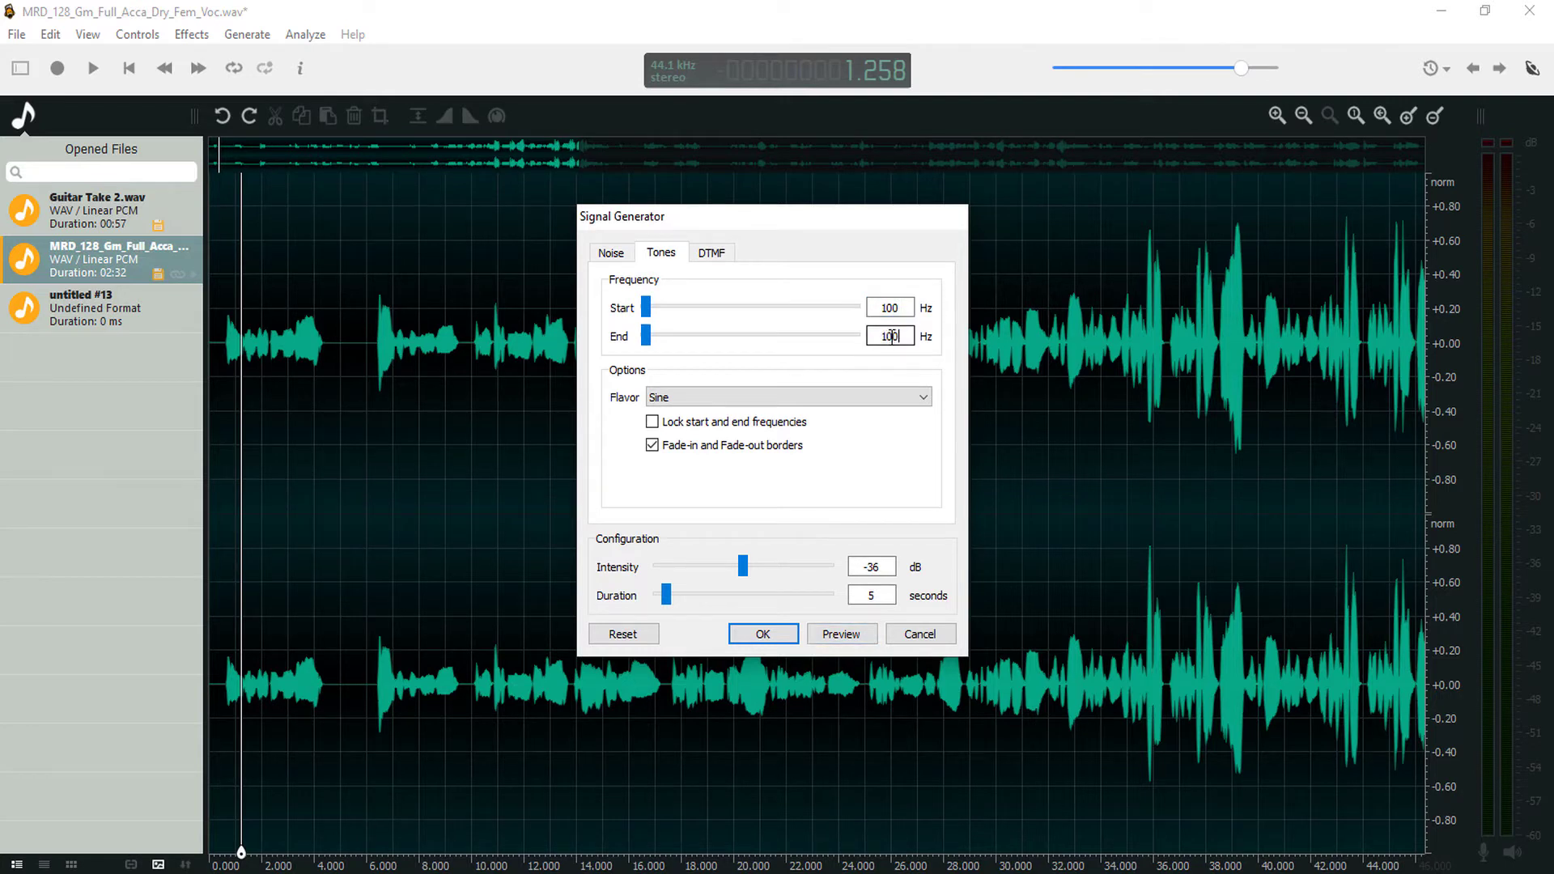
# Preview the 100 Hz tone, then preview a sweep from 16946 Hz down to 205 Hz
pyautogui.click(839, 644)
pyautogui.moveTo(651, 342); pyautogui.dragTo(805, 337)
pyautogui.moveTo(807, 337)
pyautogui.mouseDown()
pyautogui.moveTo(662, 341)
pyautogui.moveTo(789, 340)
pyautogui.moveTo(666, 341)
pyautogui.moveTo(846, 312)
pyautogui.moveTo(805, 312)
pyautogui.mouseUp()
pyautogui.moveTo(667, 339); pyautogui.dragTo(645, 338)
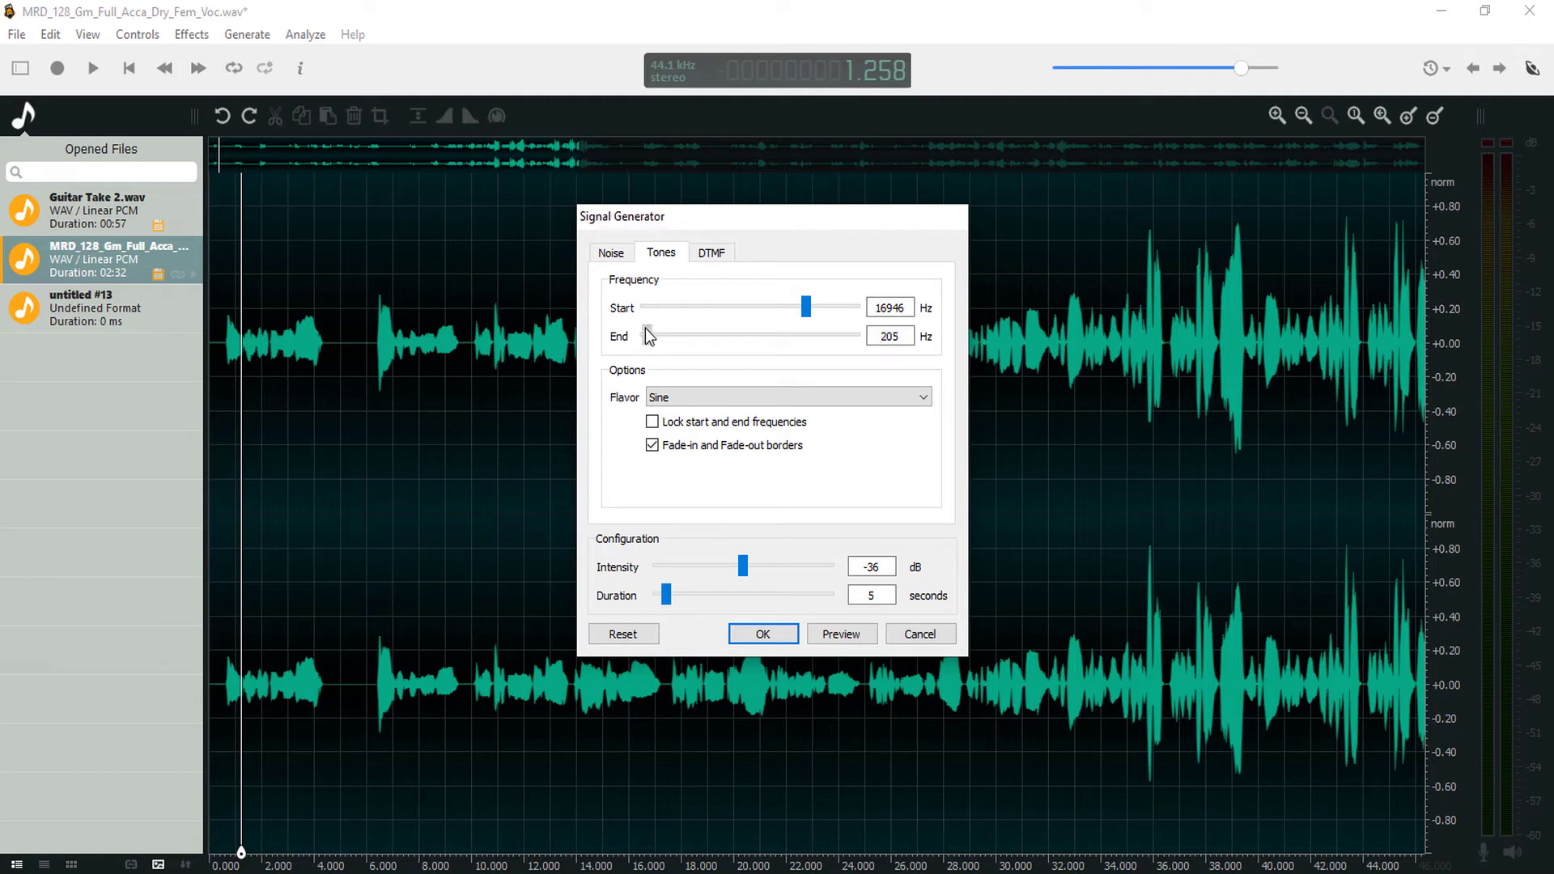
pyautogui.click(836, 639)
# Switch to a Square waveform and preview it as a steady 500 Hz tone
pyautogui.click(761, 399)
pyautogui.click(731, 442)
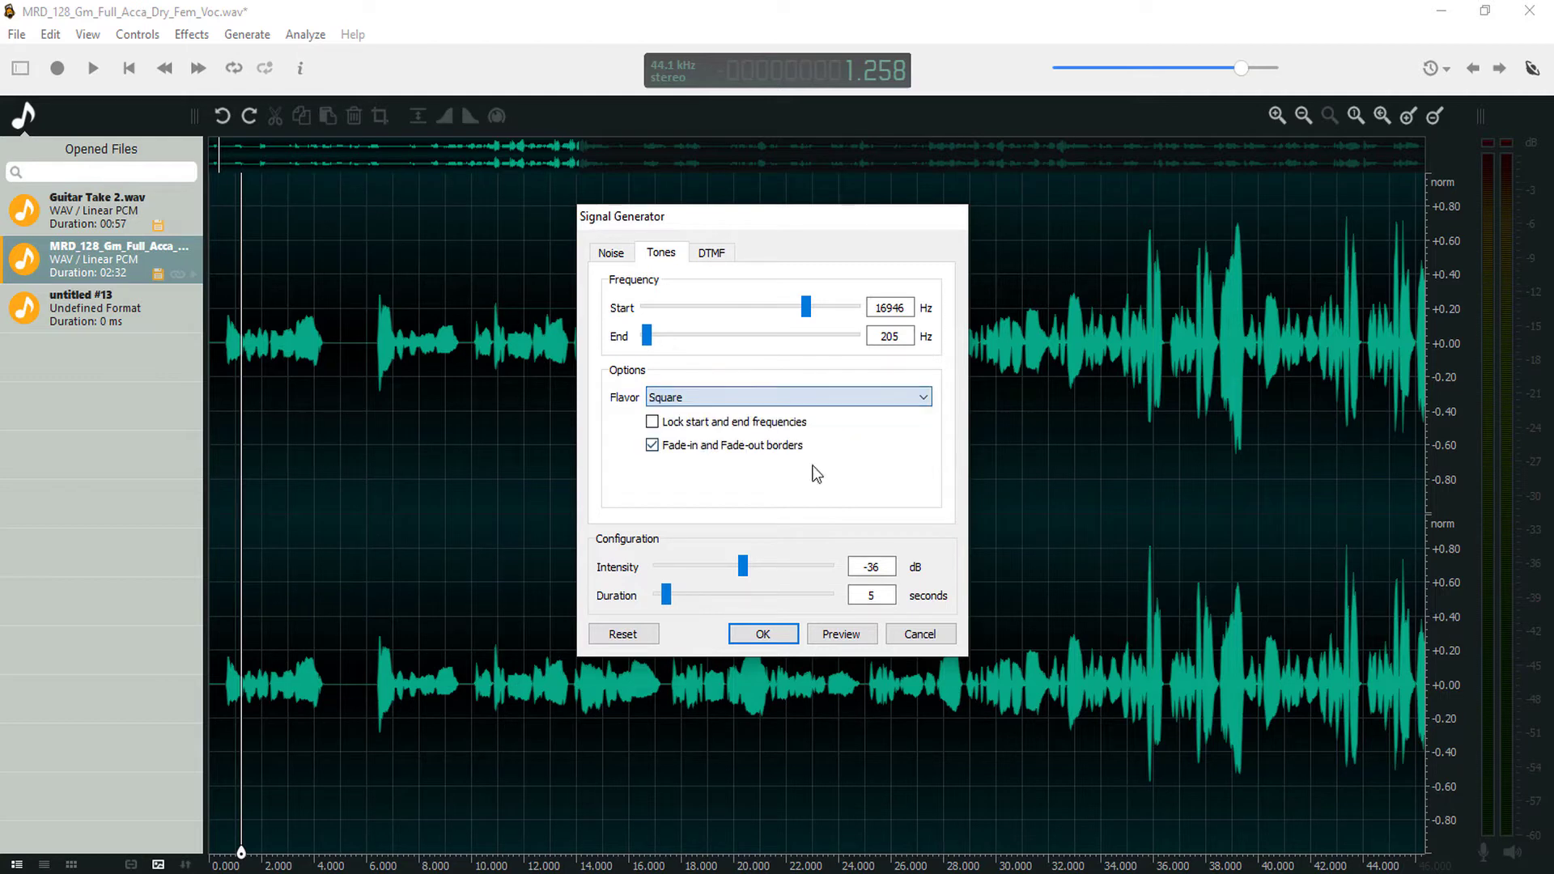
pyautogui.click(837, 634)
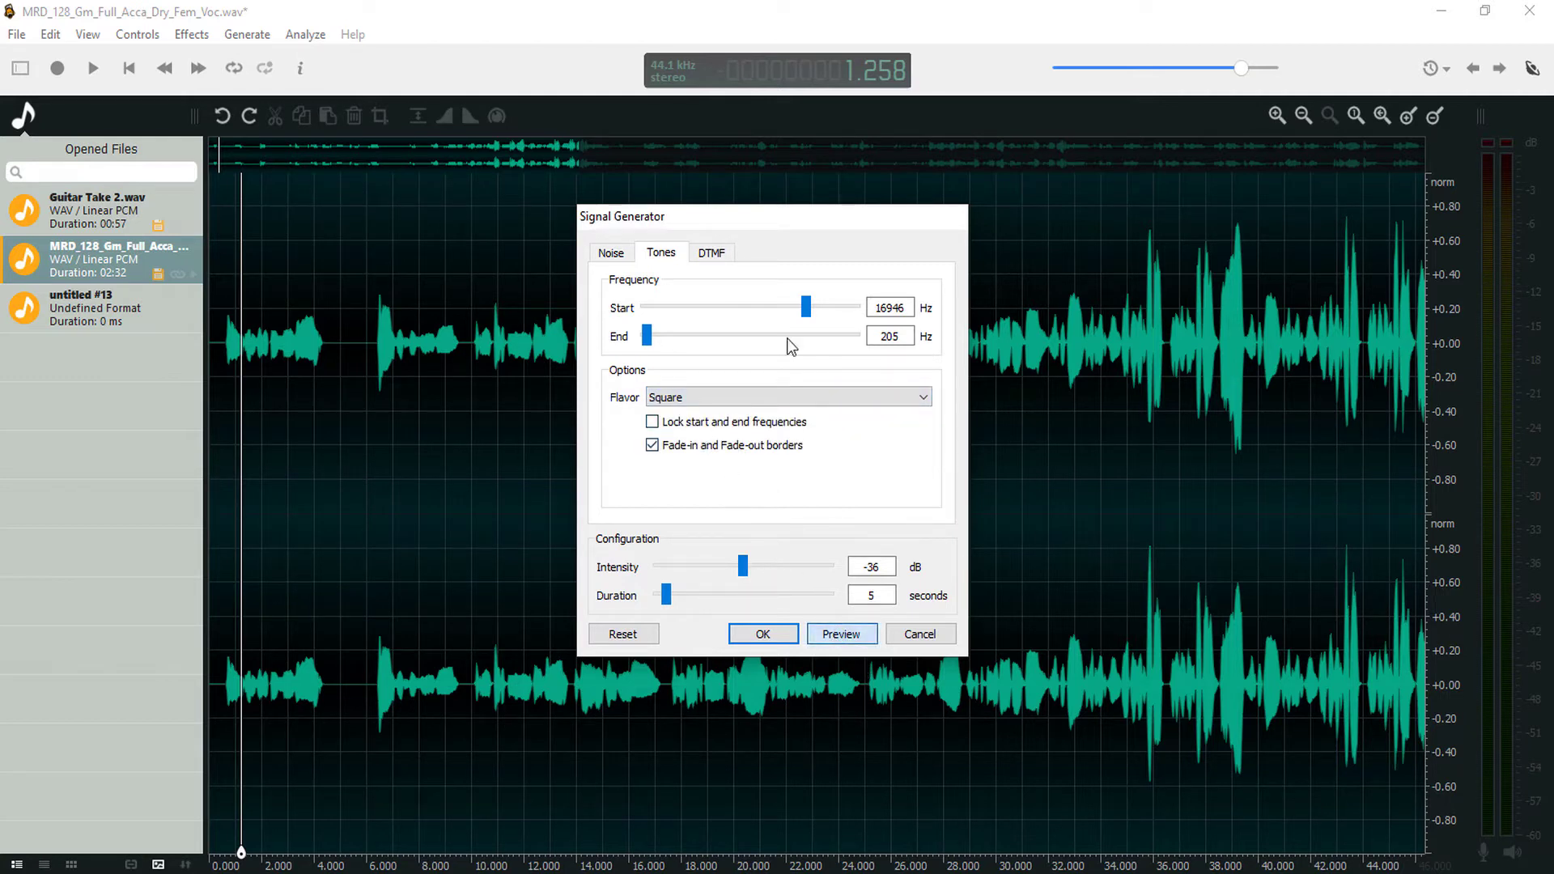
pyautogui.doubleClick(878, 307)
pyautogui.write('500')
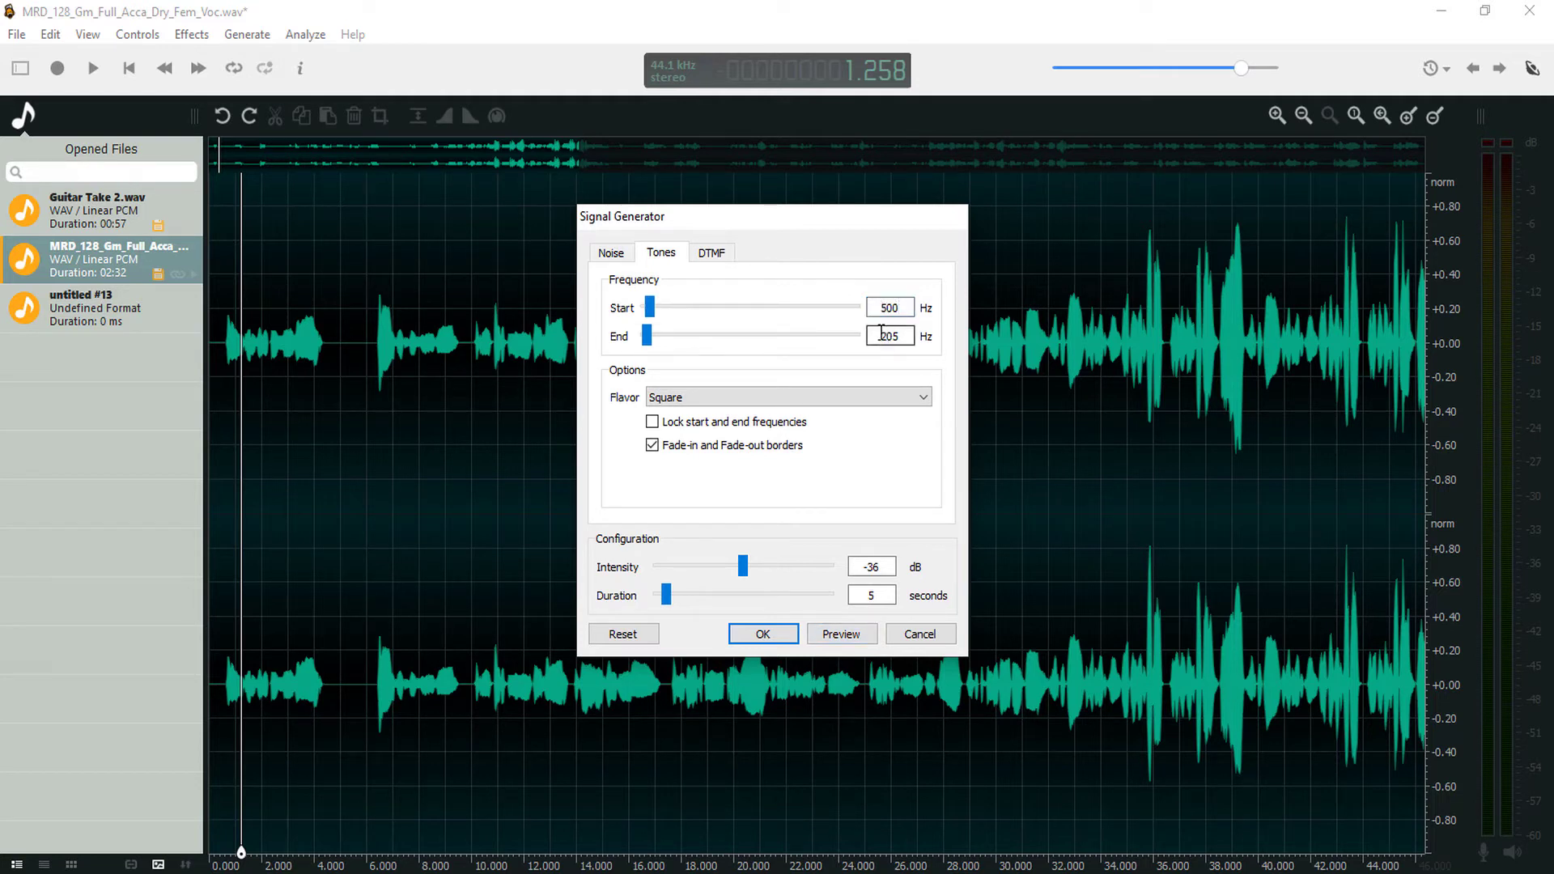
pyautogui.write('500')
pyautogui.click(812, 636)
# Try the Triangular and Sawtooth waveforms with a preview, then return to Sine
pyautogui.click(726, 396)
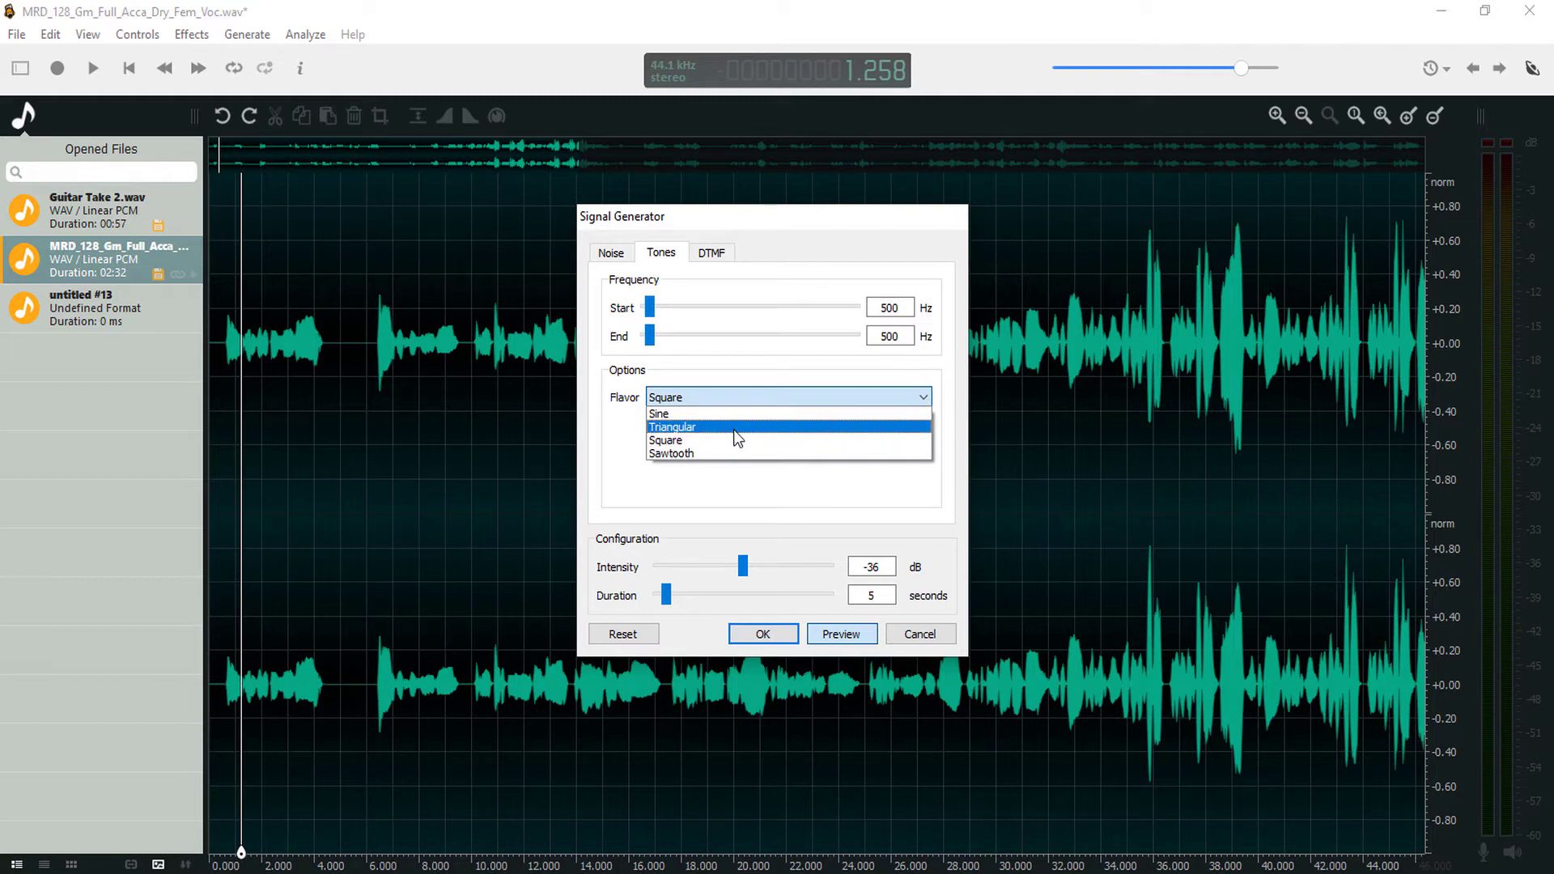
pyautogui.click(737, 429)
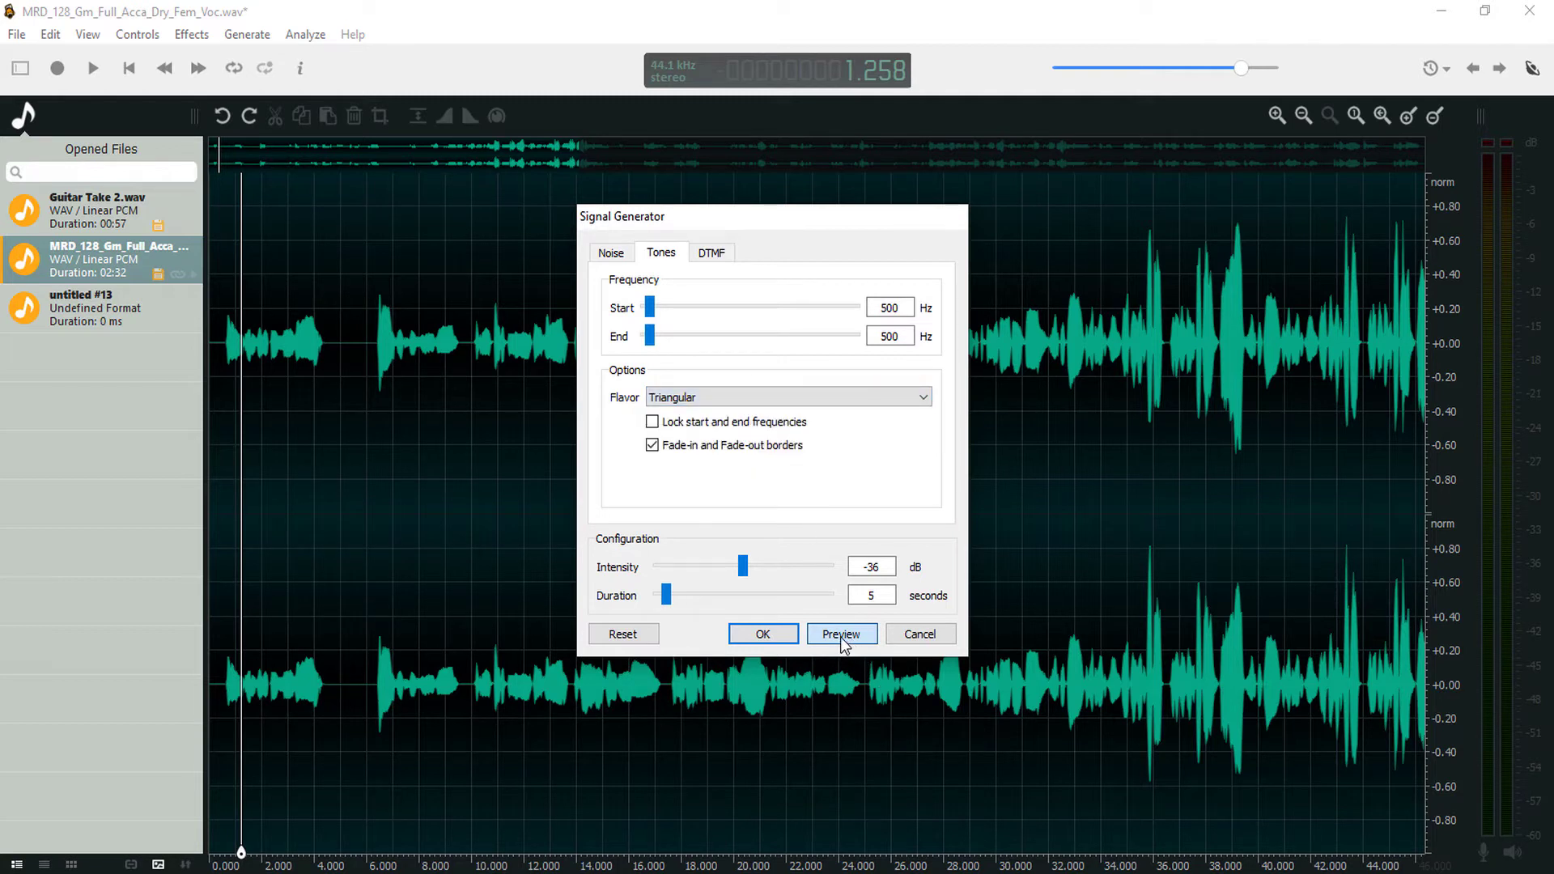
pyautogui.click(745, 396)
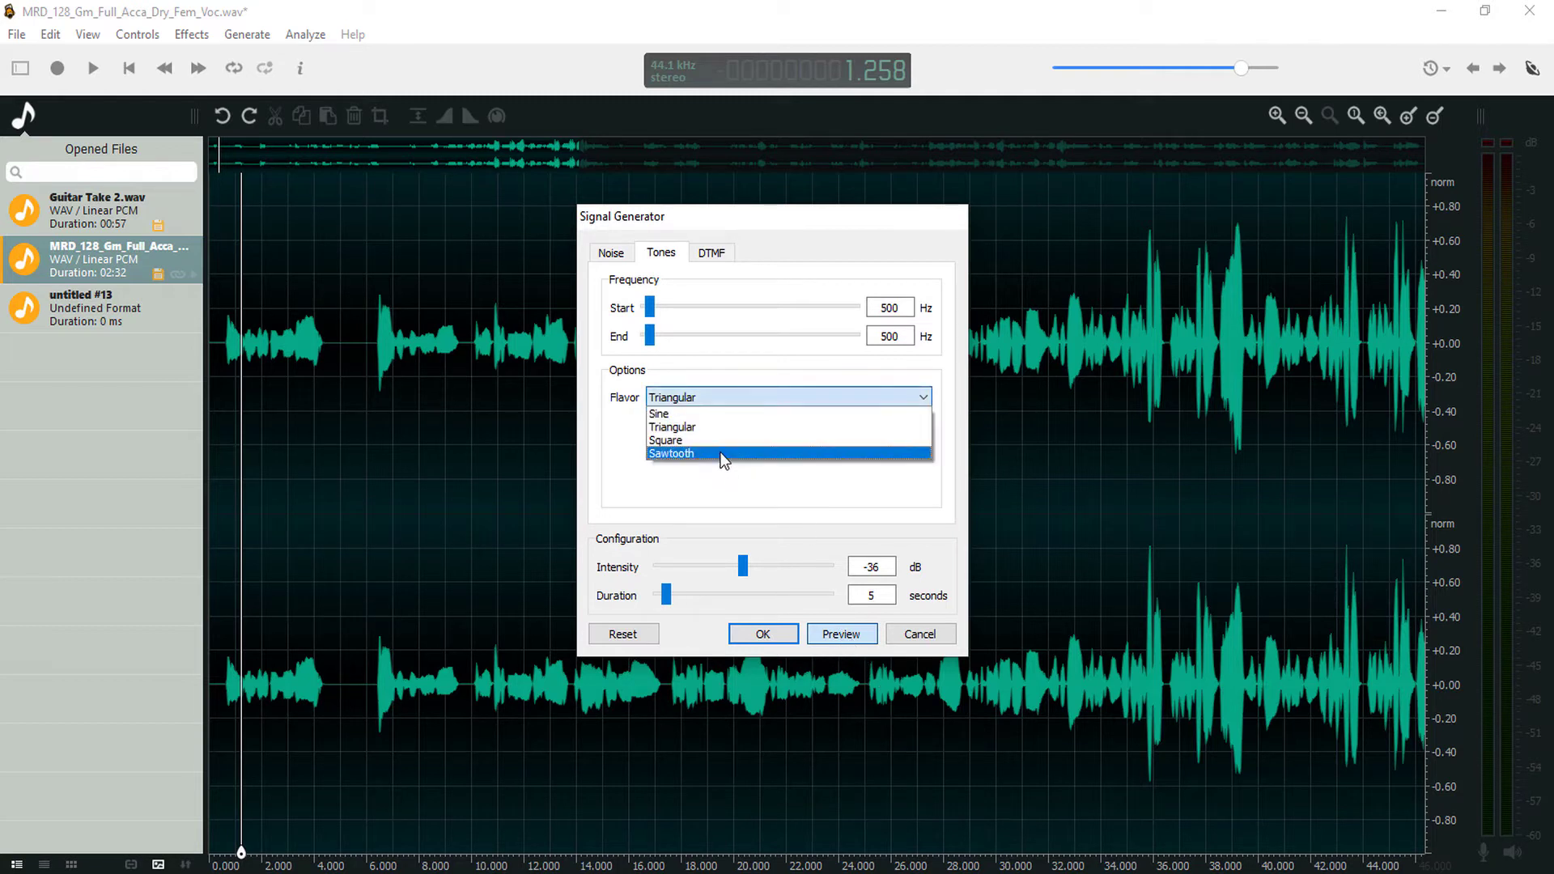
pyautogui.click(725, 454)
pyautogui.click(825, 641)
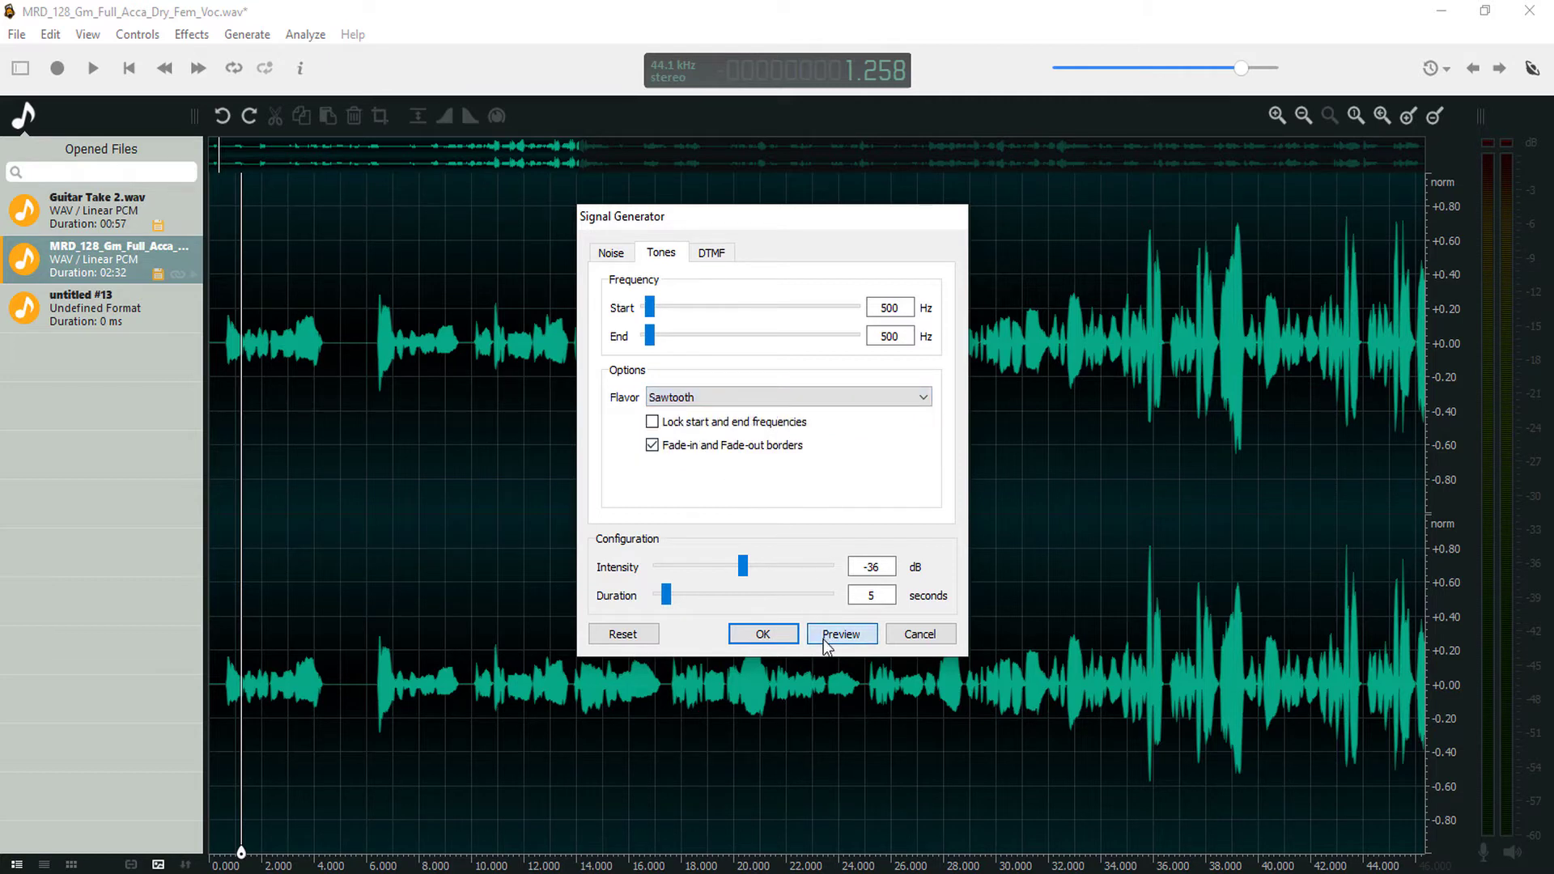
pyautogui.click(739, 397)
pyautogui.click(712, 410)
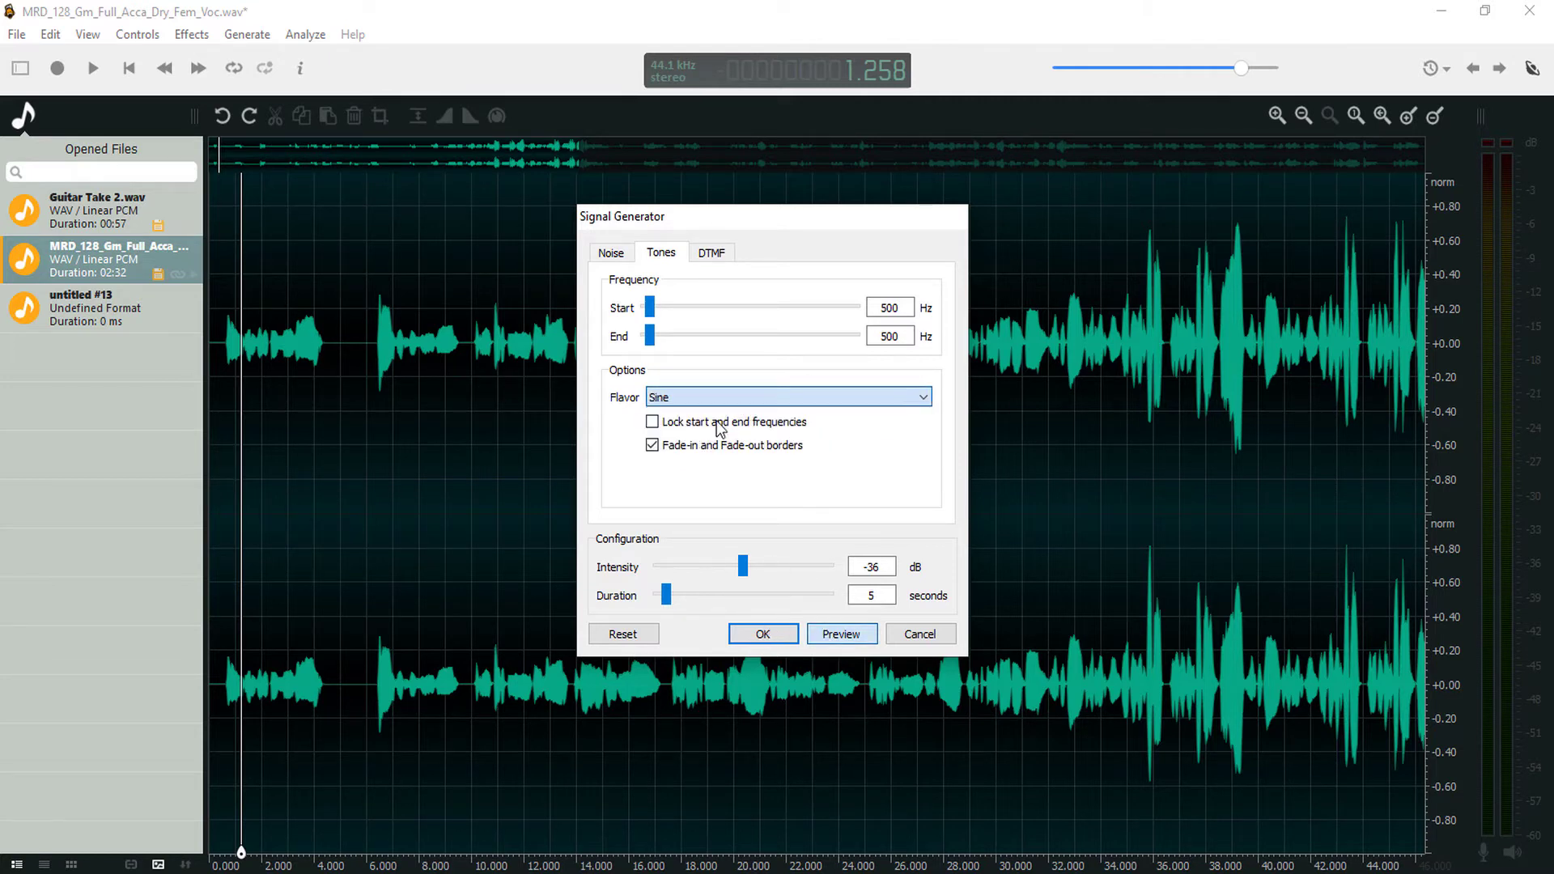
pyautogui.click(831, 640)
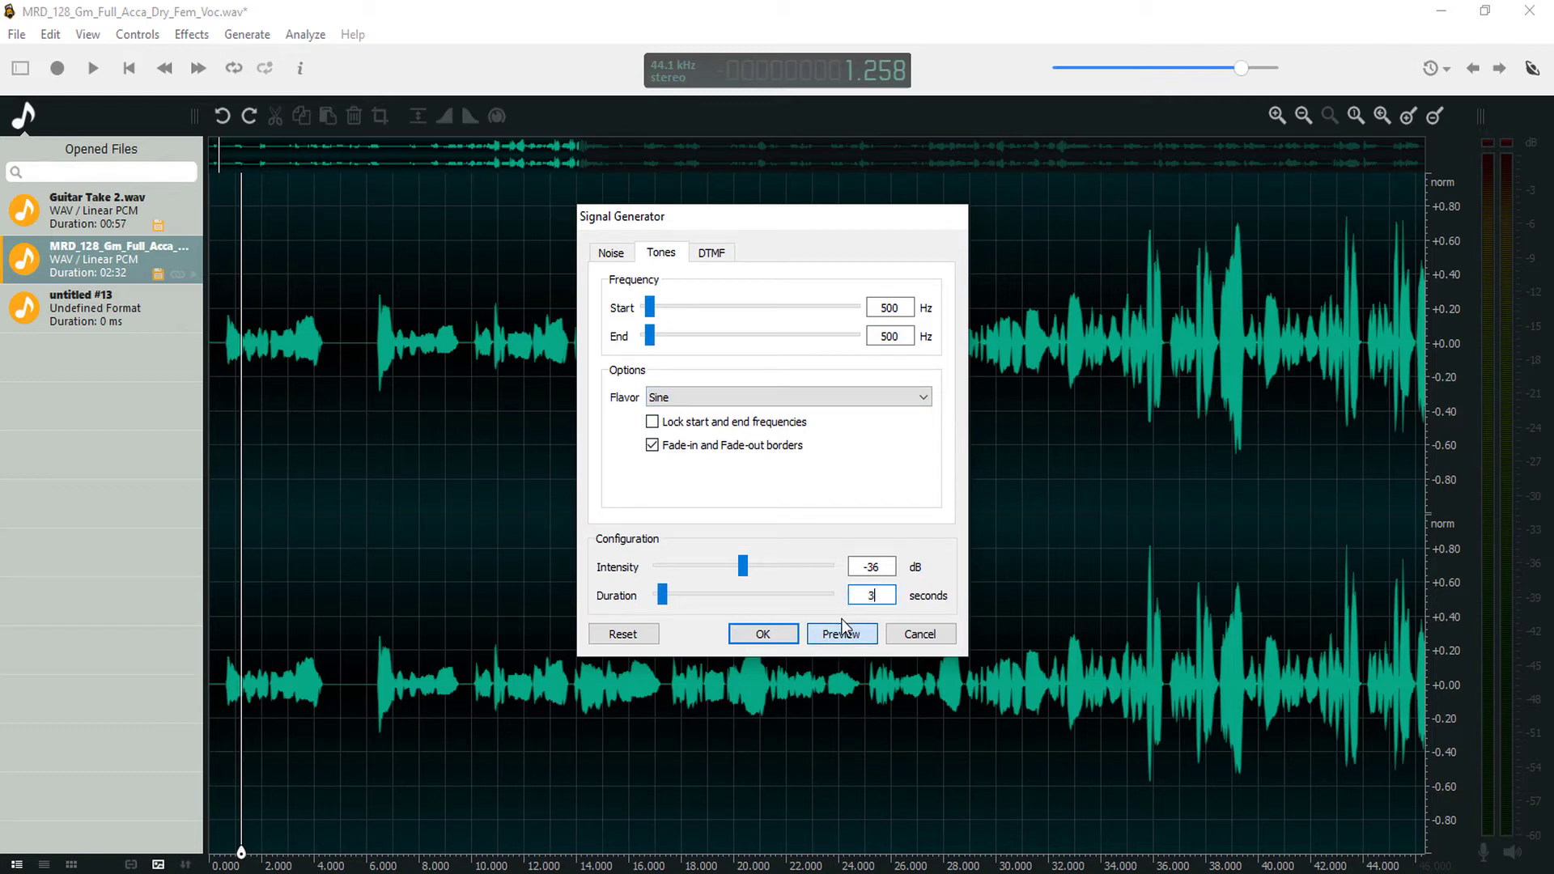
# Insert the 3-second 500 Hz sine tone, play it back, then undo it
pyautogui.click(763, 633)
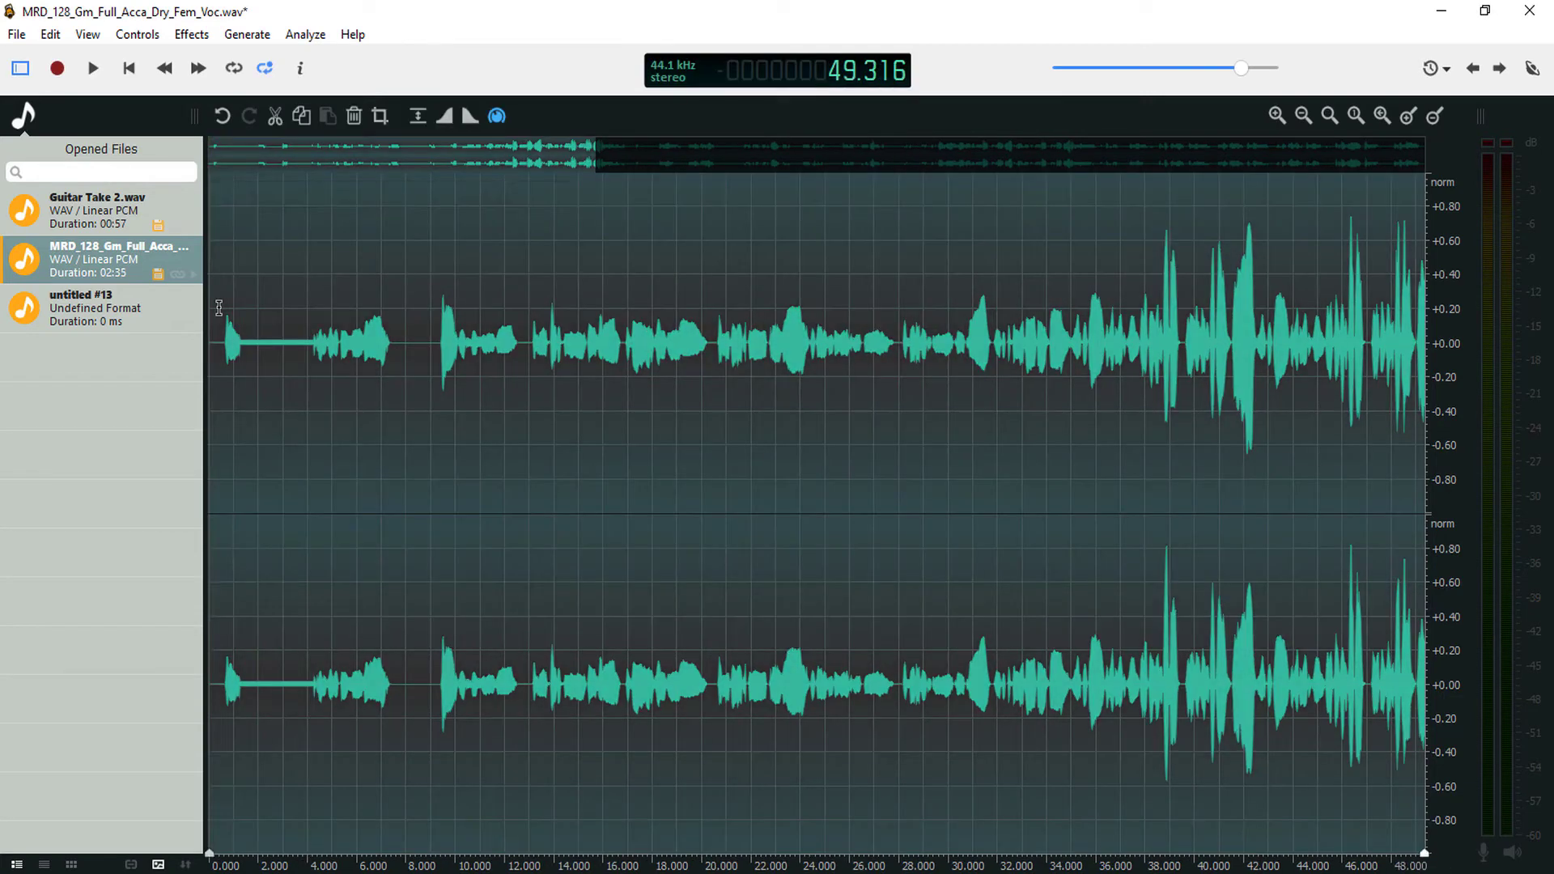
pyautogui.click(219, 308)
pyautogui.press('space')
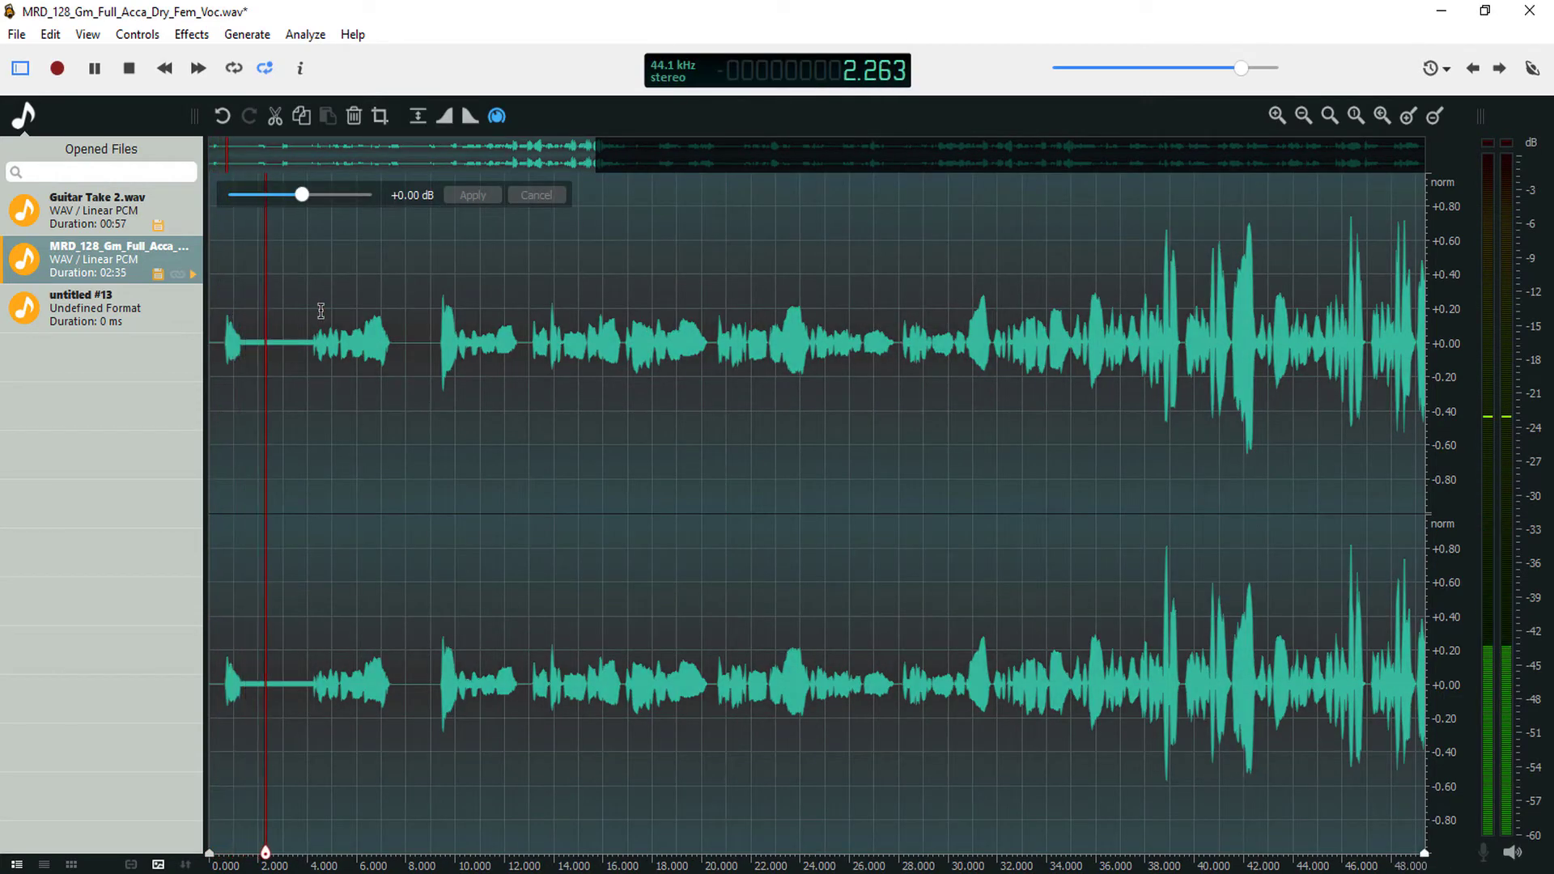
pyautogui.click(222, 116)
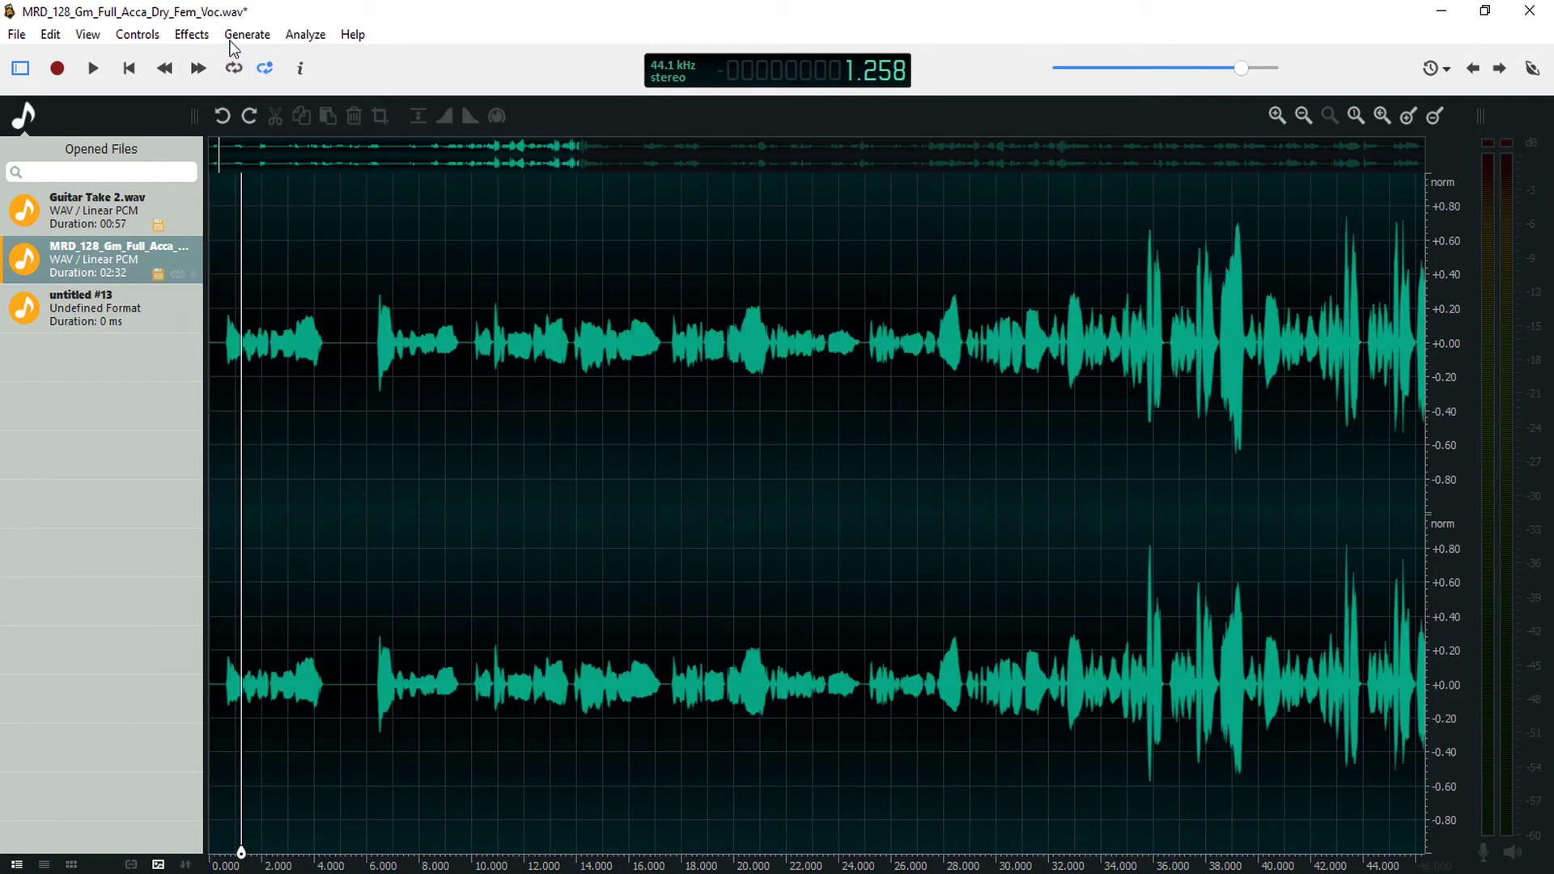
# Open the DTMF dial-code generator from the Generate menu
pyautogui.click(192, 34)
pyautogui.click(247, 34)
pyautogui.click(267, 127)
# Try the dial sequence 911 on the DTMF keypad, preview it, then delete it
pyautogui.moveTo(701, 212); pyautogui.dragTo(634, 197)
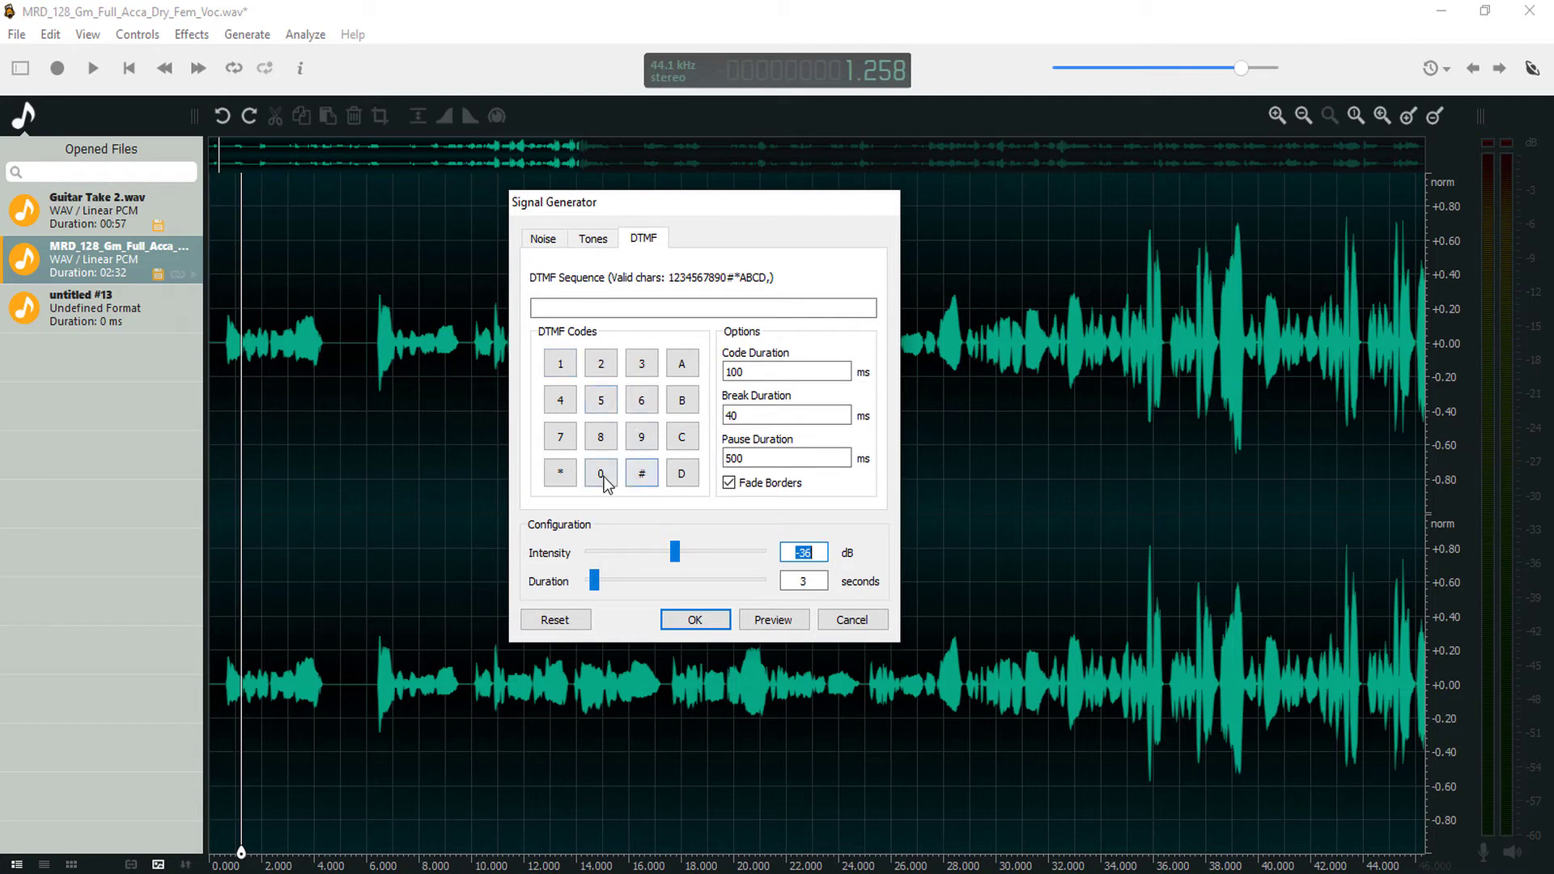
pyautogui.click(637, 439)
pyautogui.click(564, 368)
pyautogui.click(564, 368)
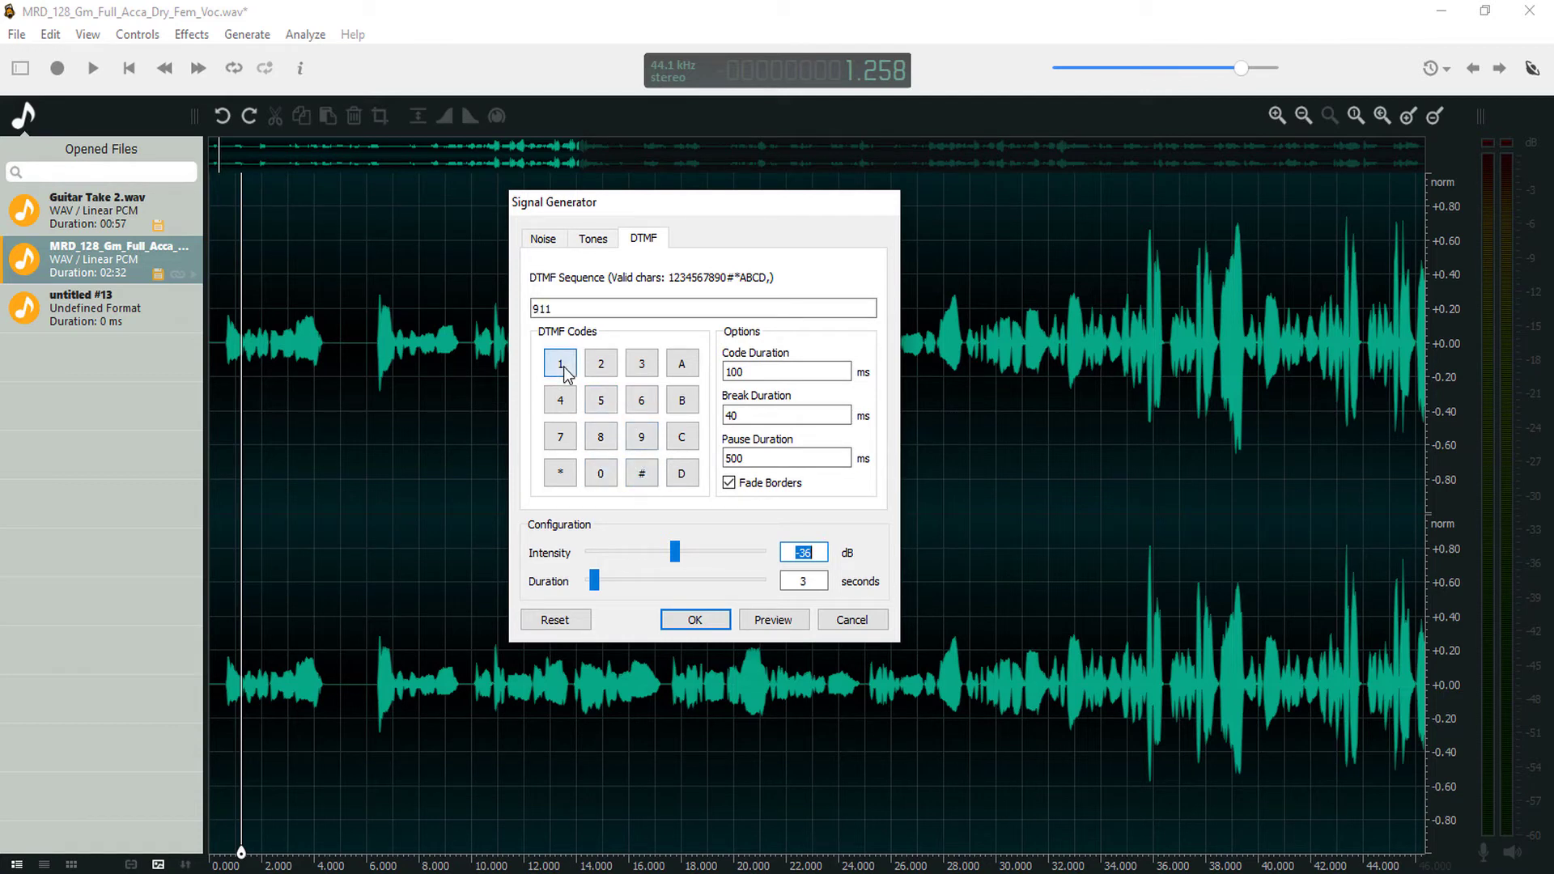
pyautogui.click(777, 619)
pyautogui.moveTo(559, 309); pyautogui.dragTo(505, 314)
pyautogui.press('BackSpace')
# Enter the dial sequence 123456789 on the DTMF keypad
pyautogui.click(560, 363)
pyautogui.click(601, 363)
pyautogui.click(642, 364)
pyautogui.click(560, 400)
pyautogui.click(600, 400)
pyautogui.click(642, 400)
pyautogui.click(560, 436)
pyautogui.click(600, 436)
pyautogui.click(642, 436)
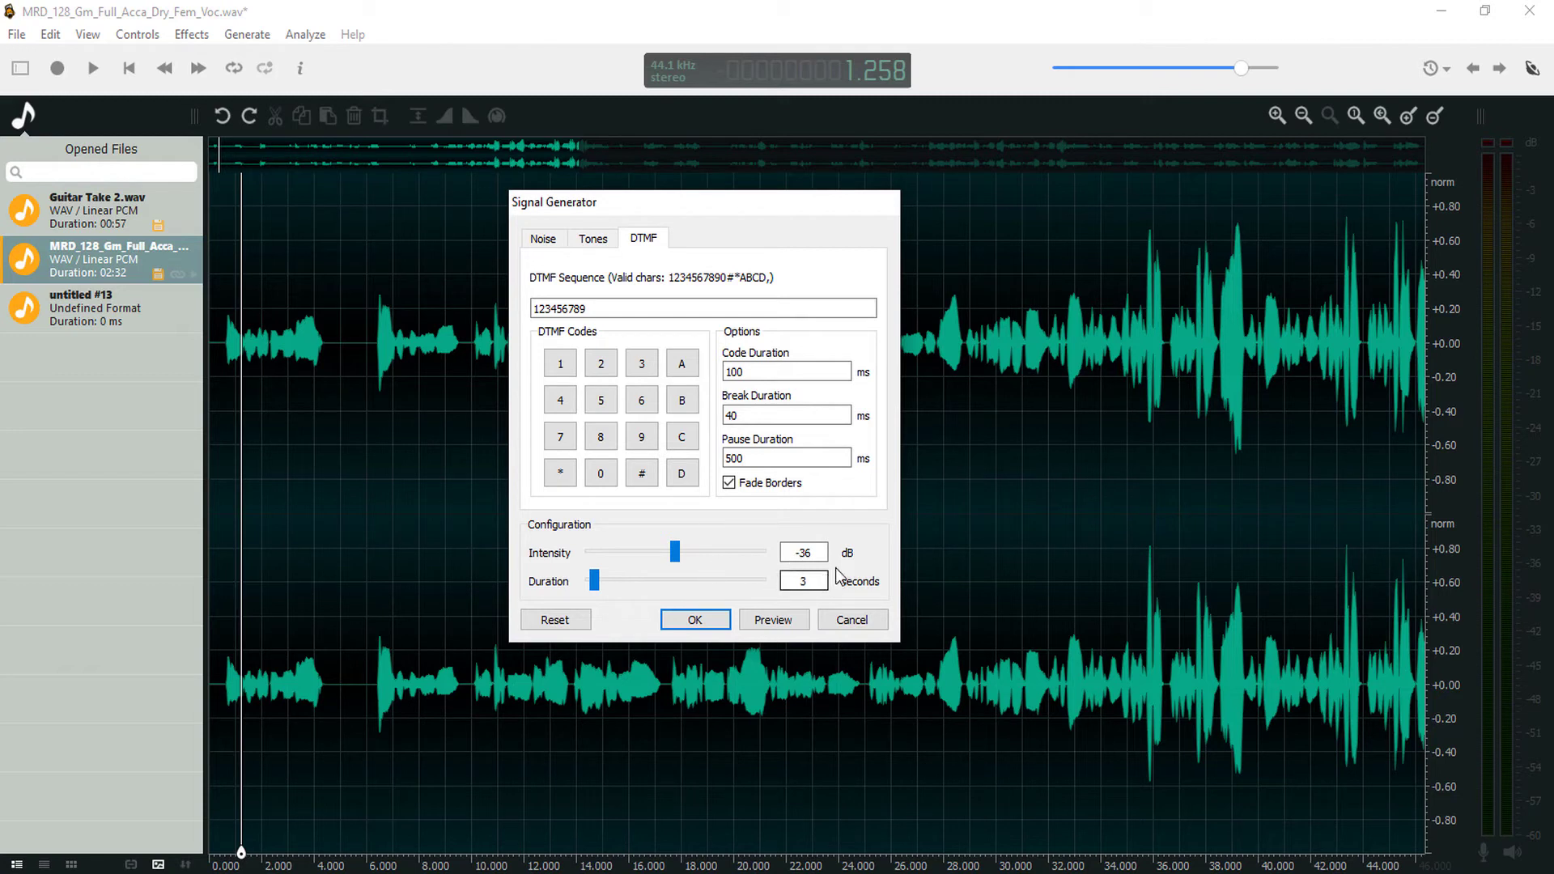
# Insert the 123456789 dial tones, play them from near 1 second, then undo the insertion
pyautogui.click(690, 619)
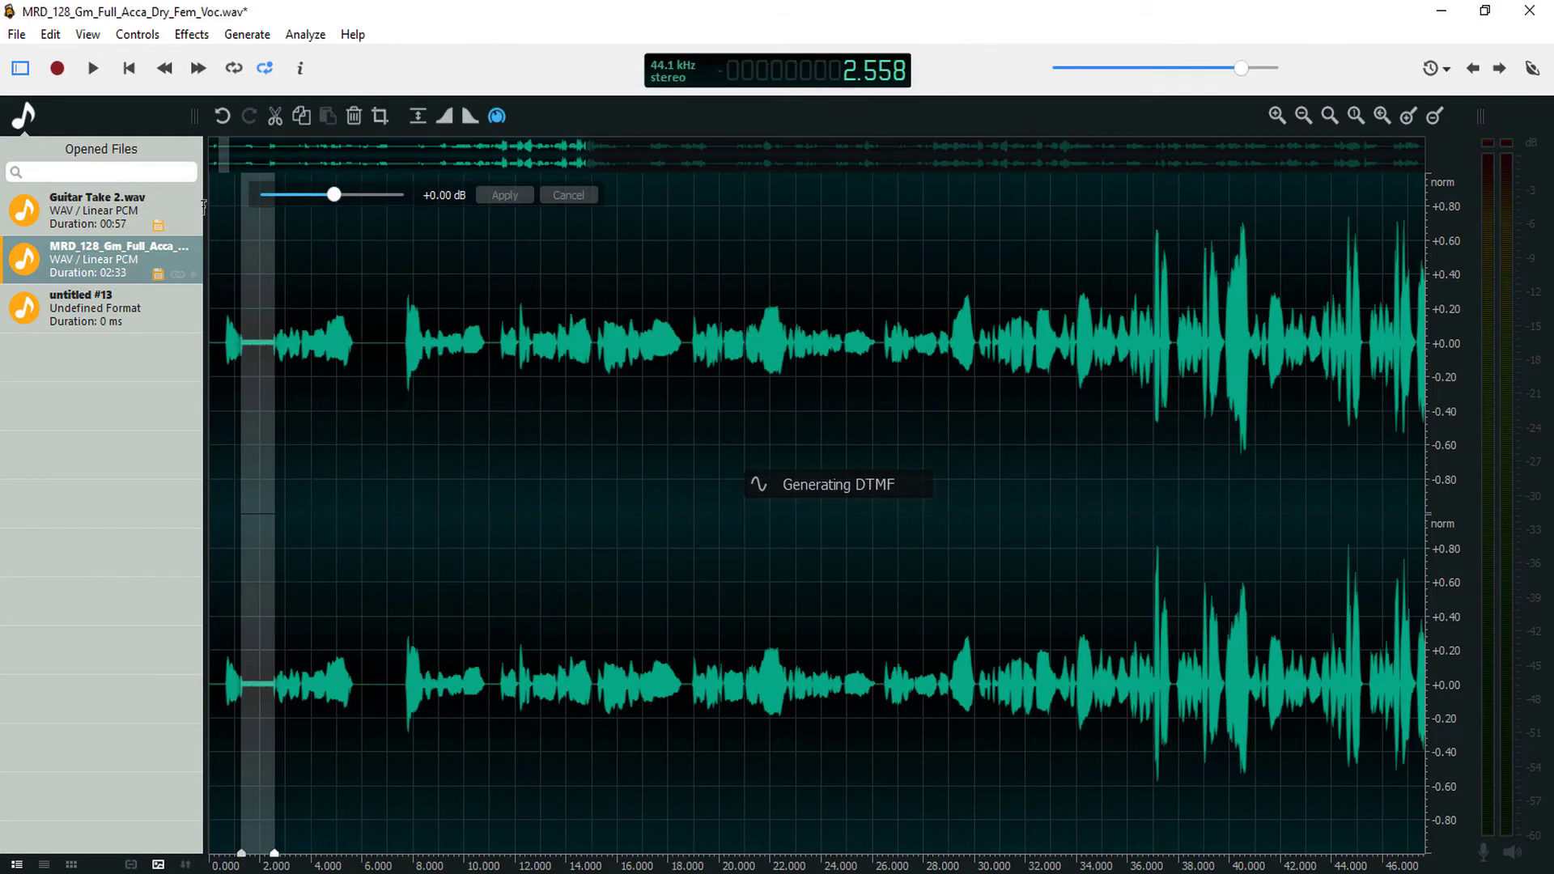
pyautogui.click(236, 283)
pyautogui.press('space')
pyautogui.scroll(2, 275, 262)
pyautogui.press('space')
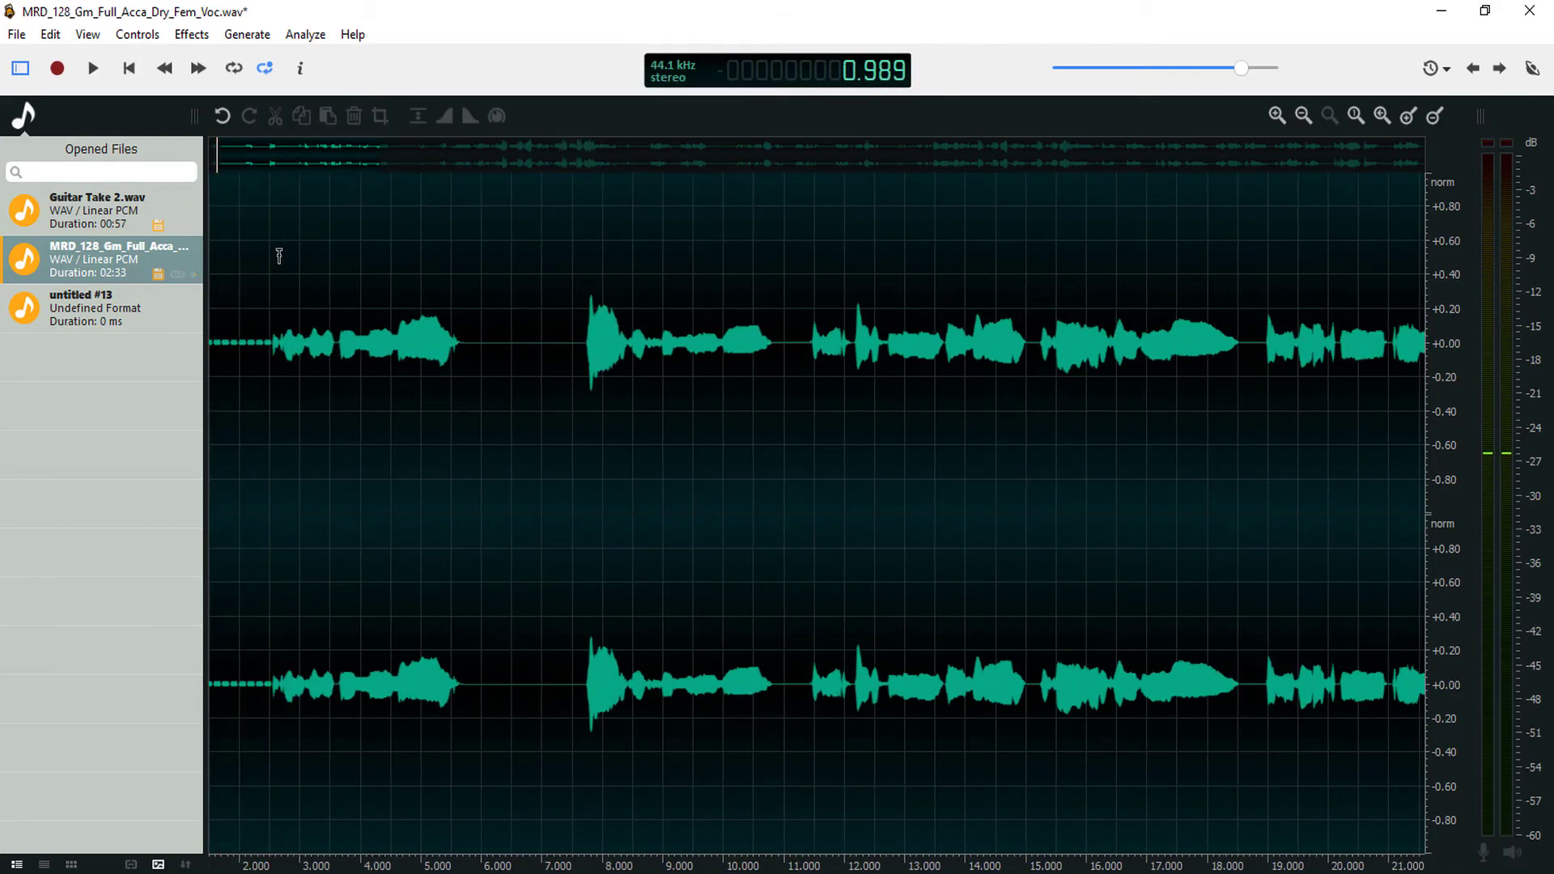
pyautogui.hotkey('ctrl', 'z')
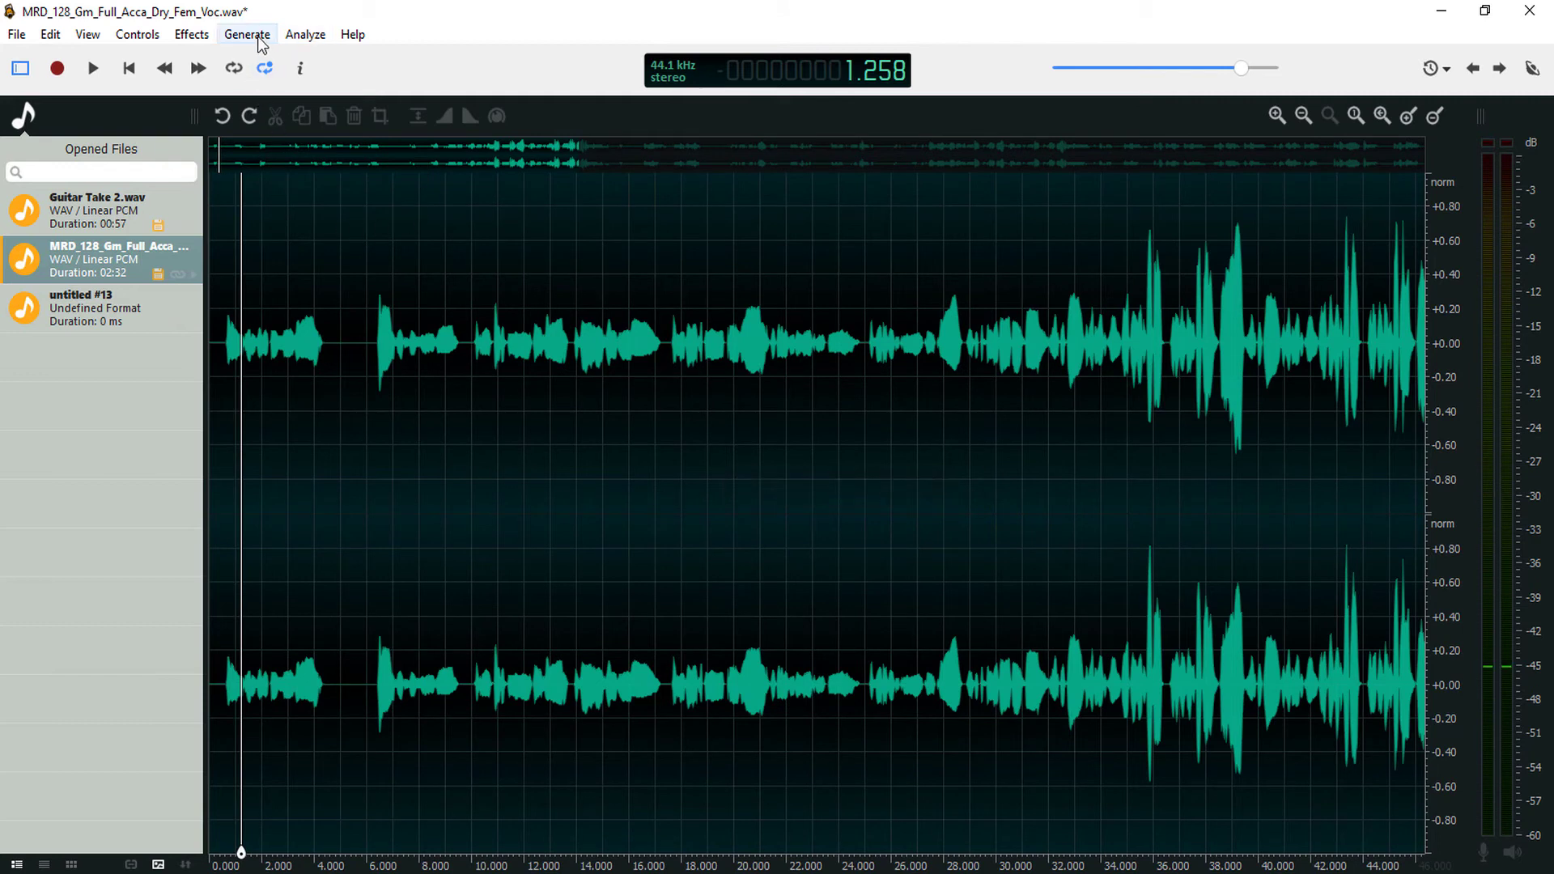
# Return to the vocal file and listen to it from 6 seconds
pyautogui.click(247, 34)
pyautogui.click(192, 34)
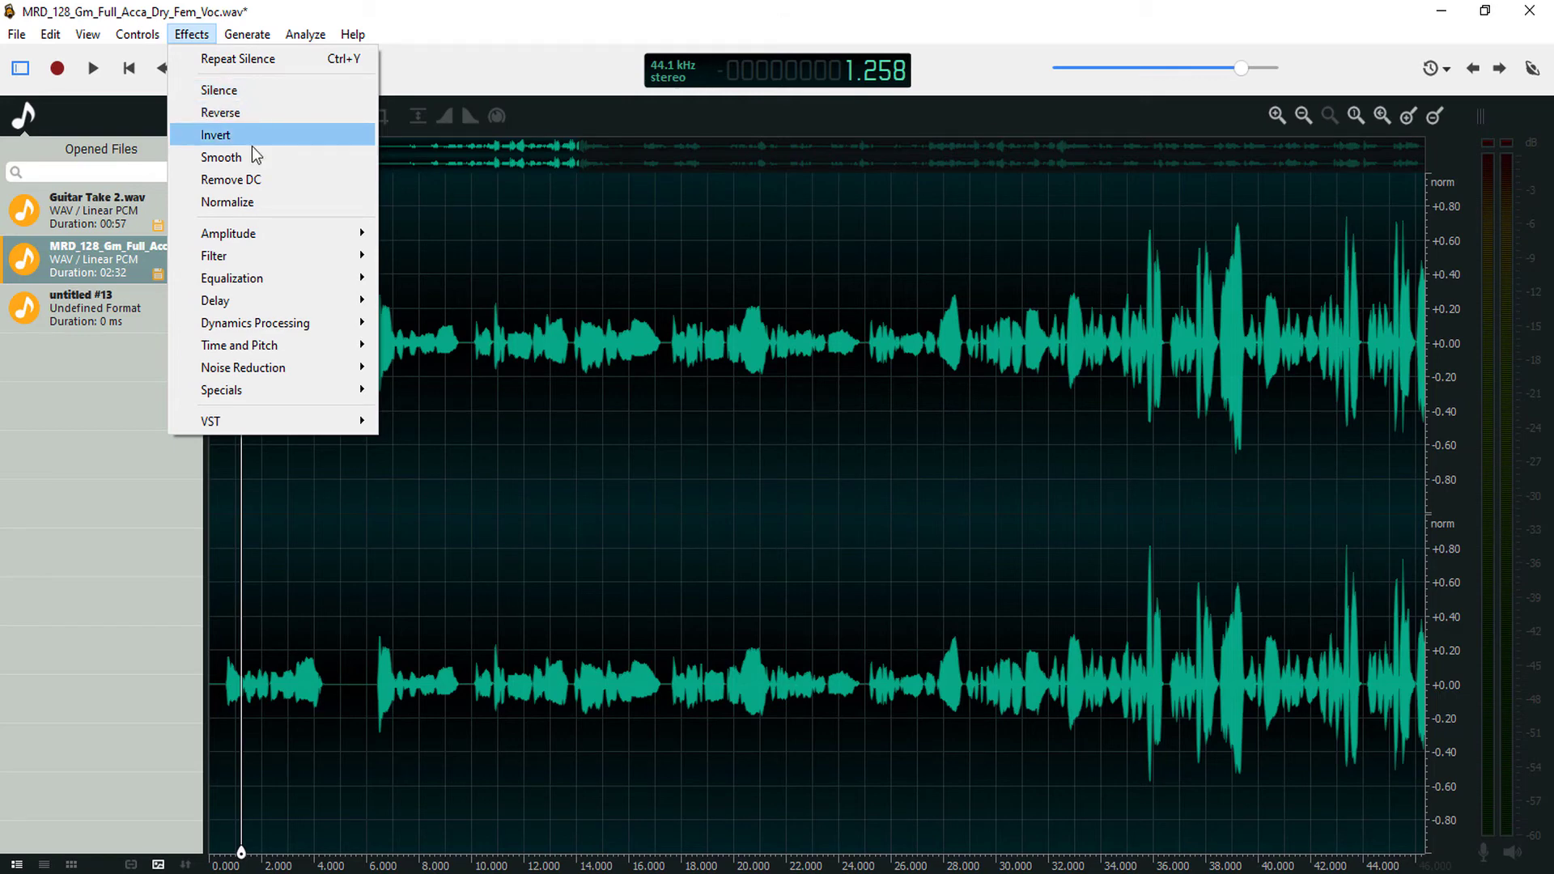
pyautogui.click(130, 308)
pyautogui.click(113, 258)
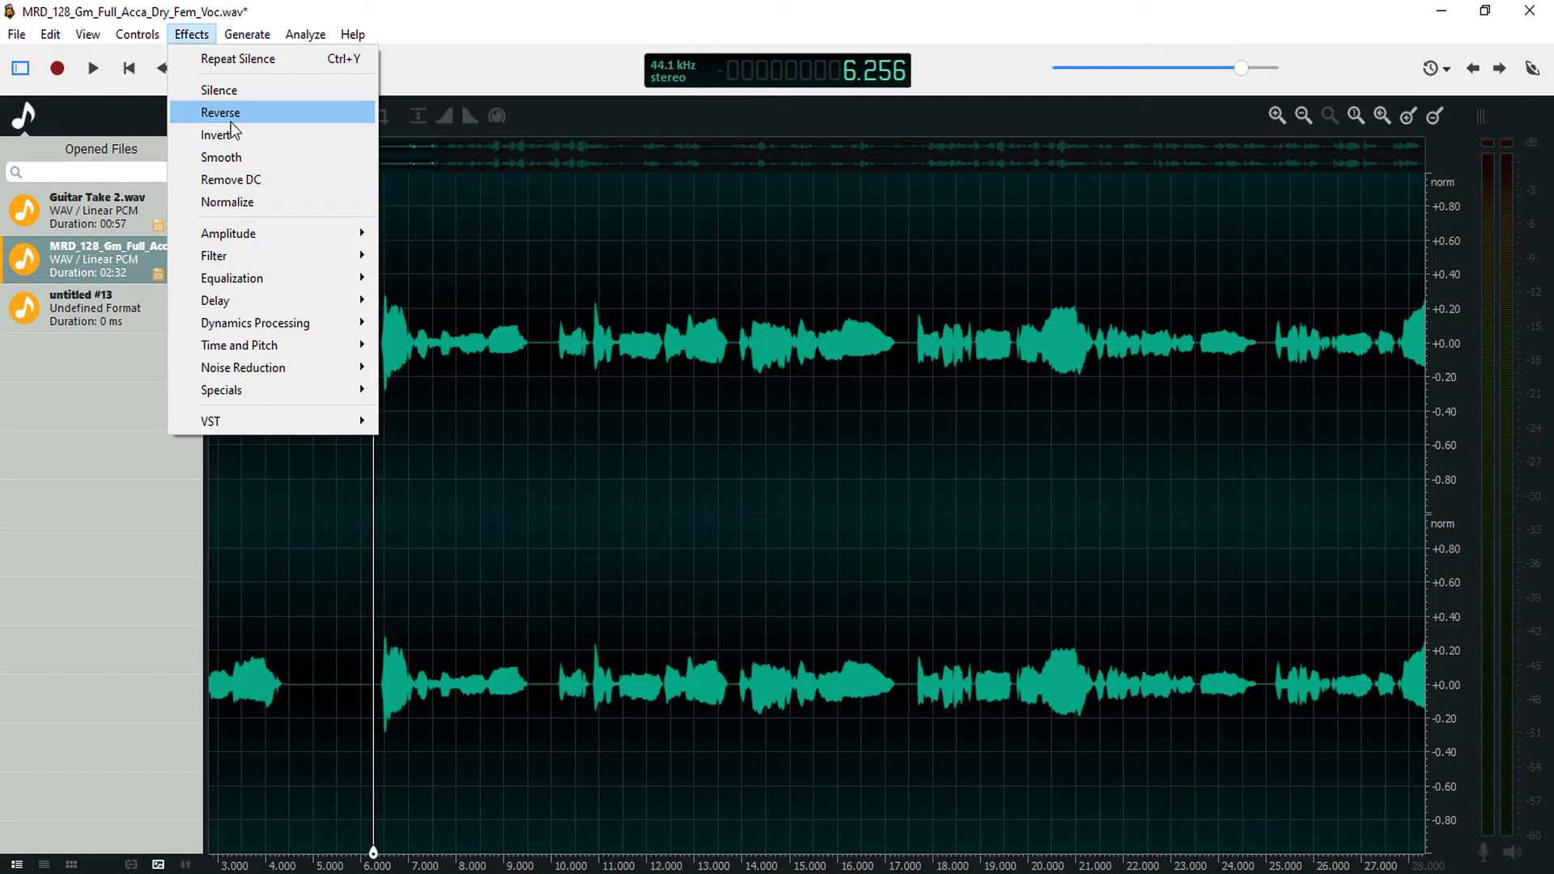
pyautogui.click(437, 260)
pyautogui.click(381, 289)
pyautogui.press('space')
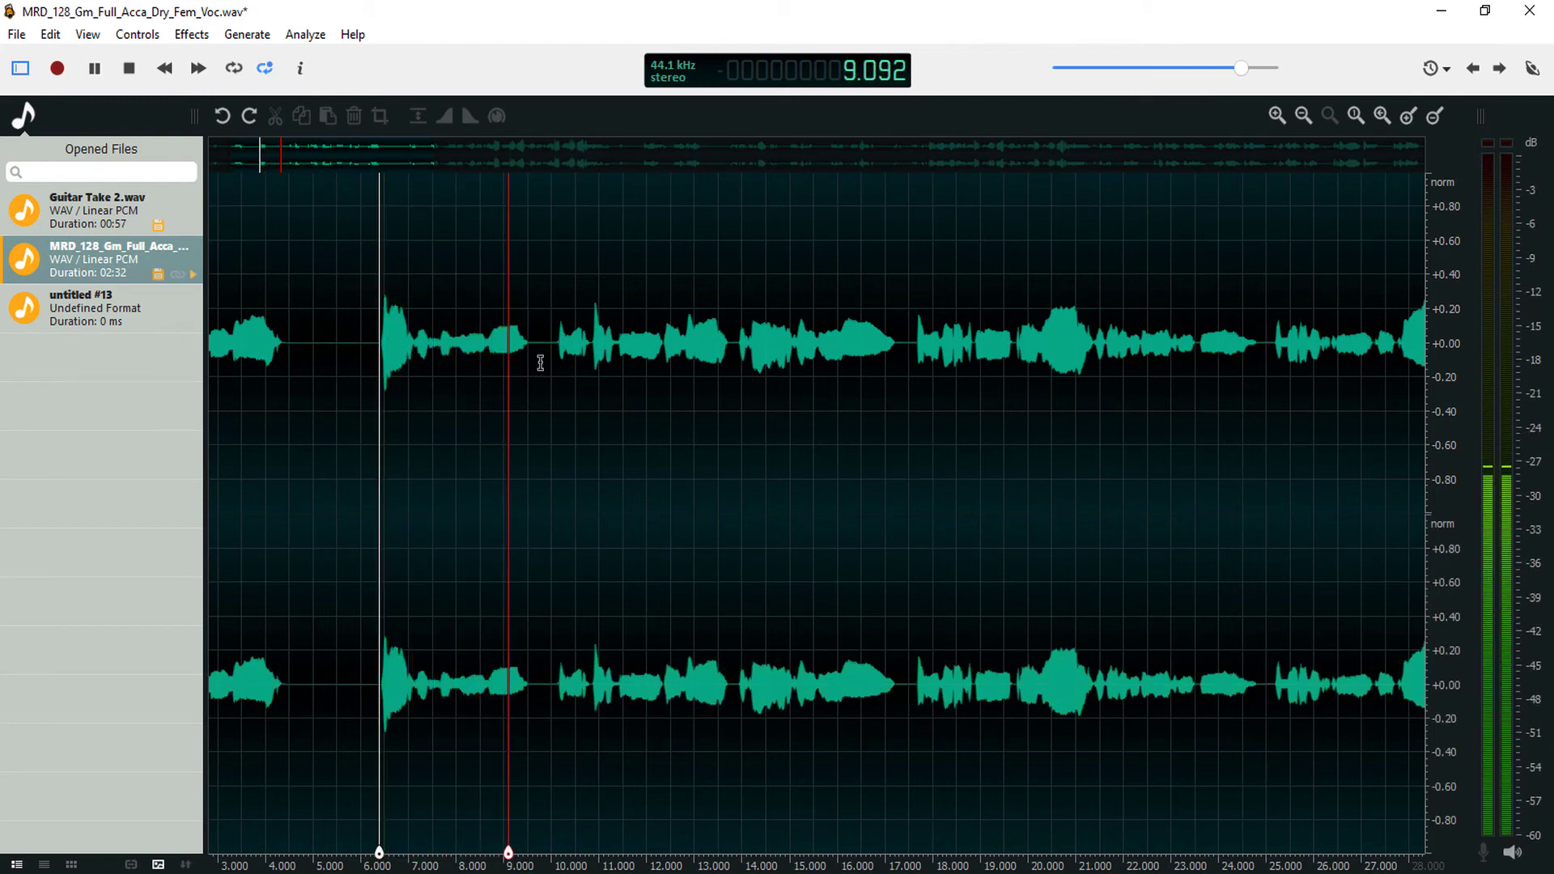
pyautogui.press('space')
# Reverse the passage from about 5.6 to 9 seconds, play it, then undo the reverse
pyautogui.moveTo(541, 410); pyautogui.dragTo(356, 421)
pyautogui.click(194, 37)
pyautogui.click(220, 113)
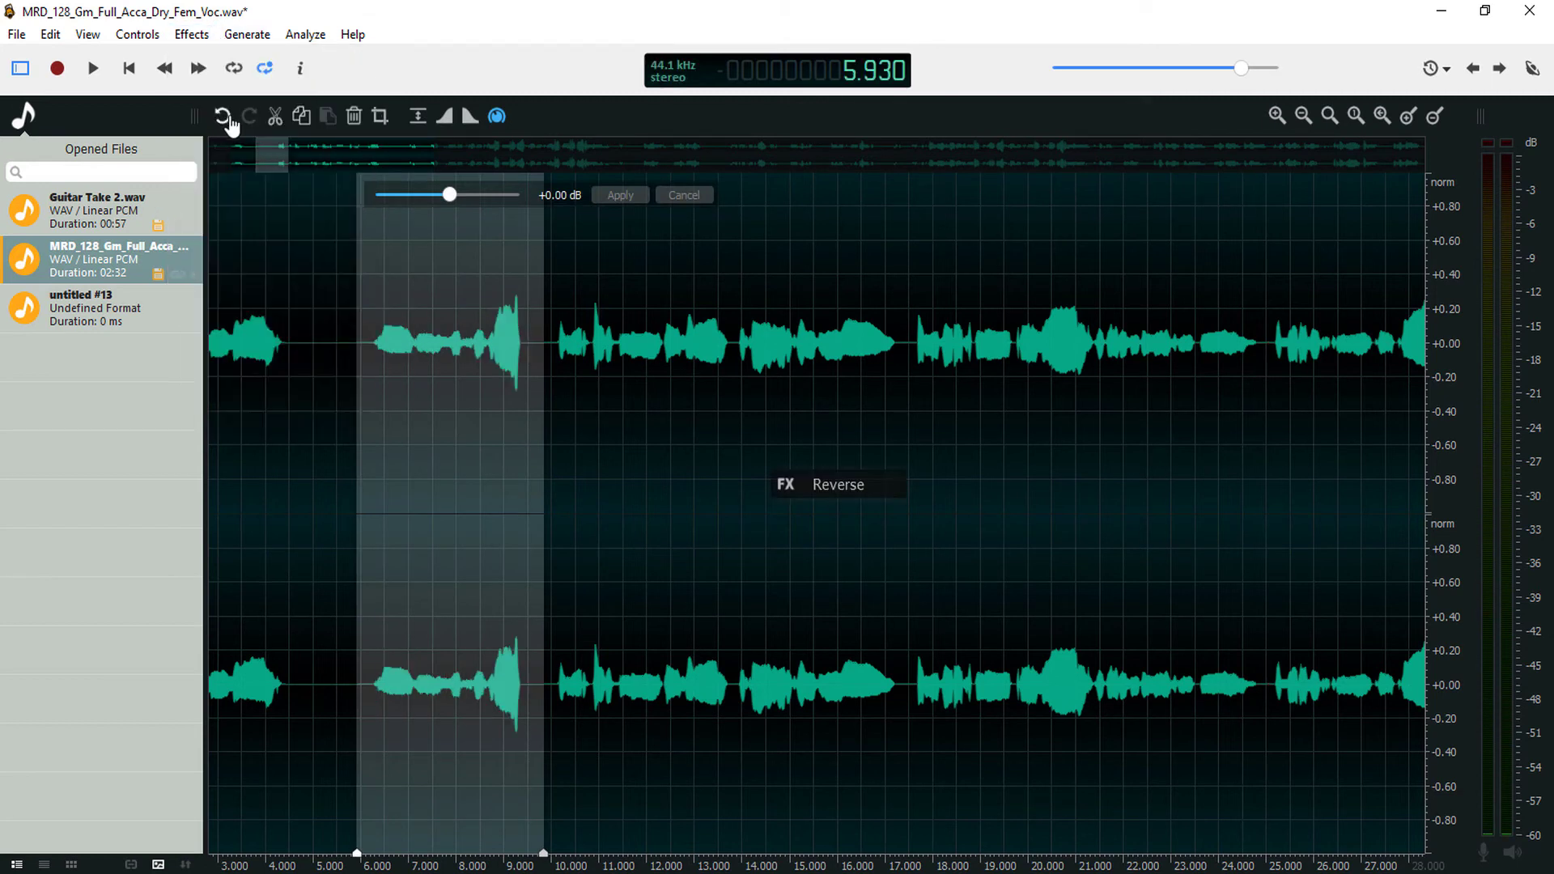
pyautogui.press('space')
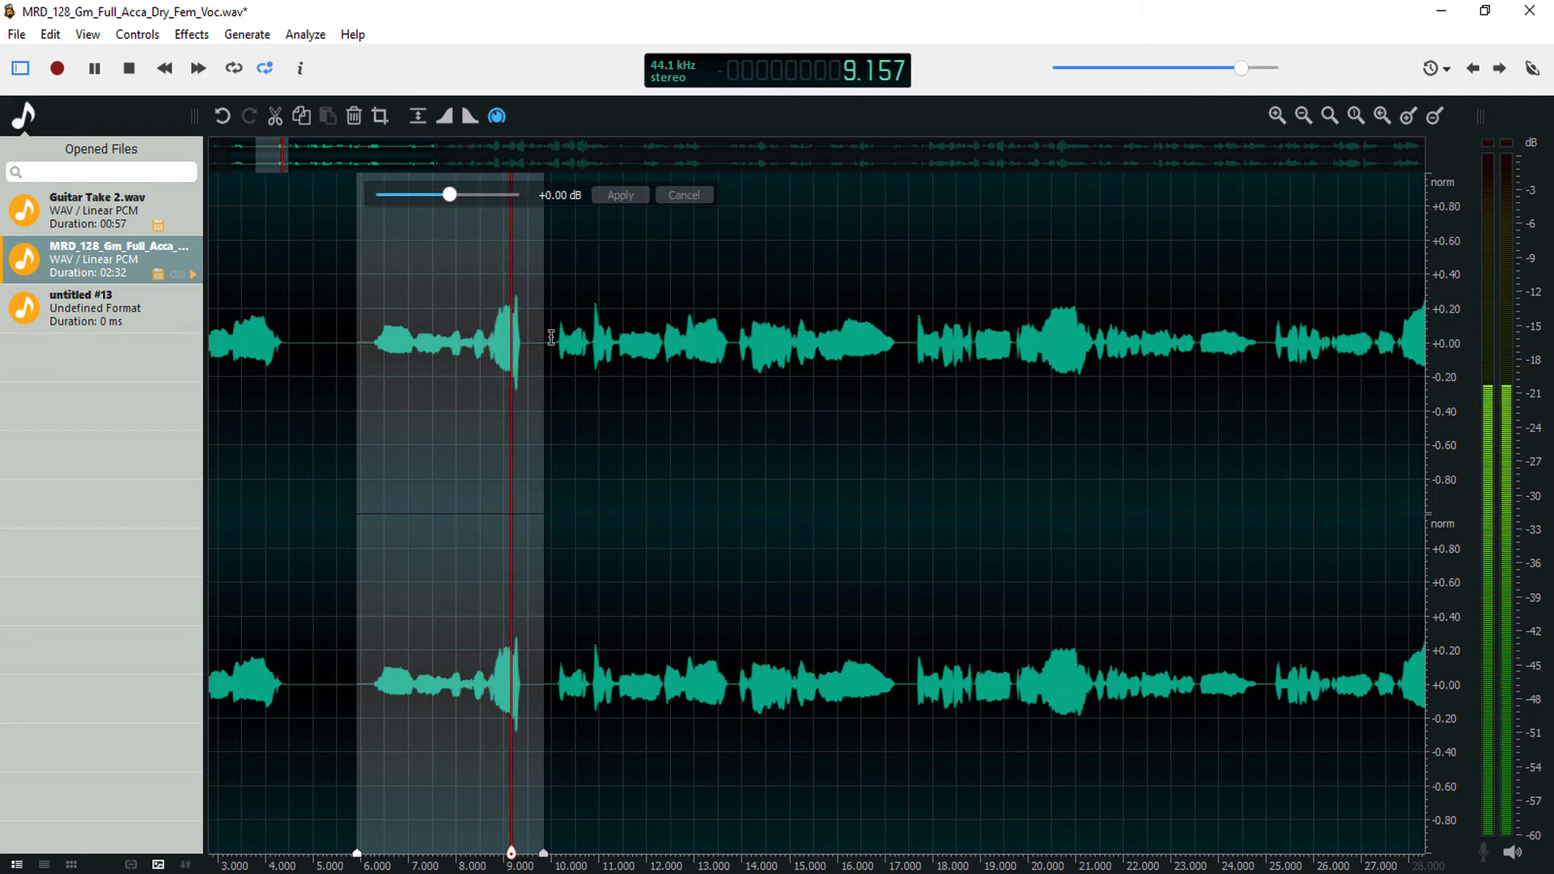
pyautogui.doubleClick(443, 336)
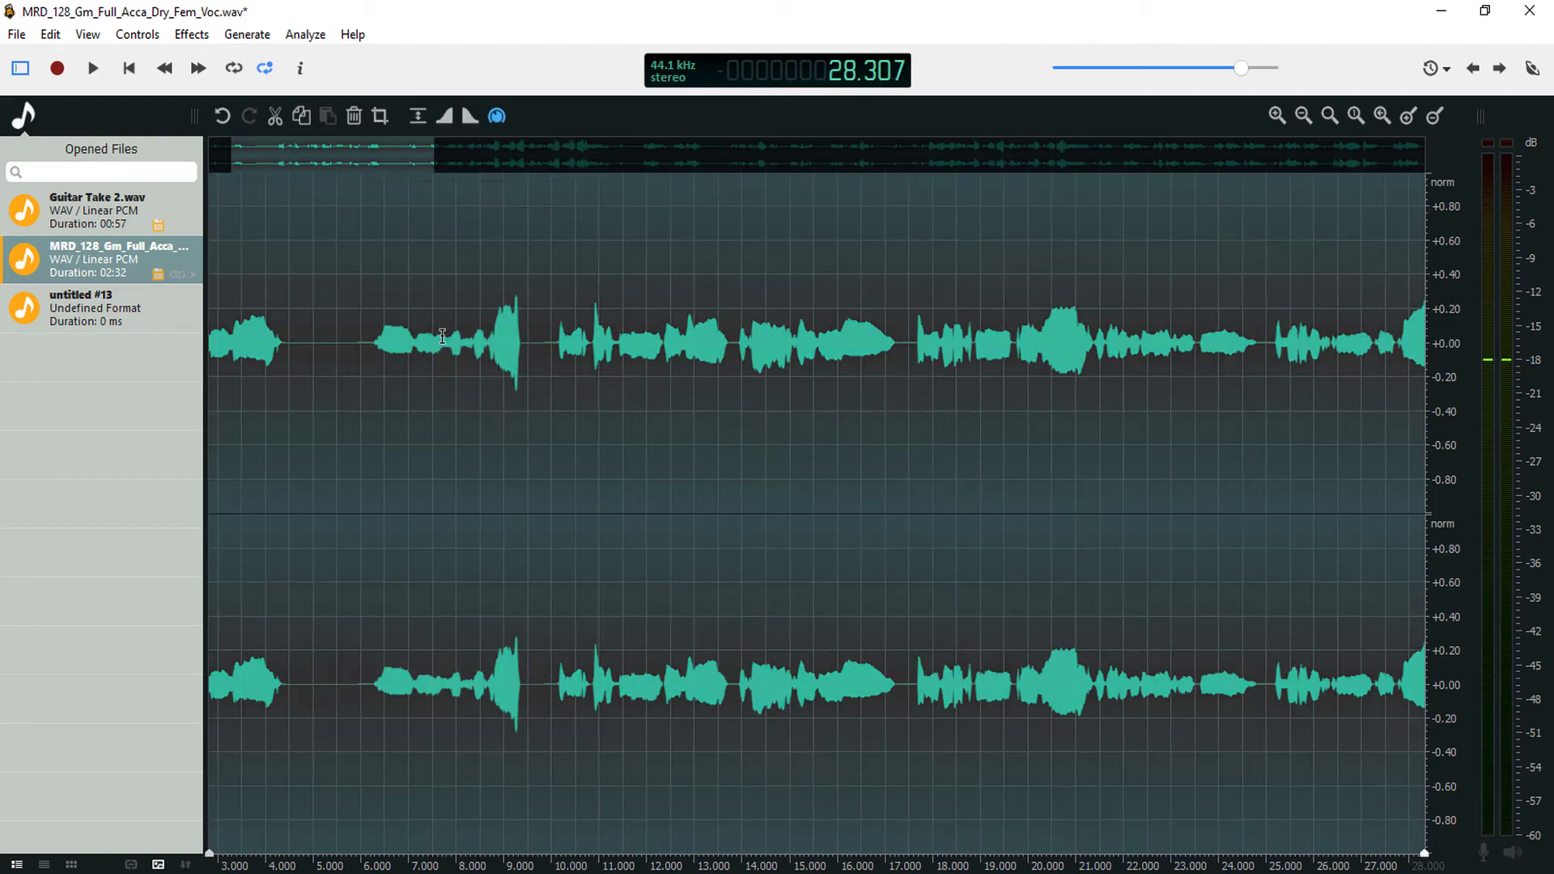
pyautogui.hotkey('ctrl', 'z')
# Invert the polarity of the selected passage around 6–9 seconds and zoom out
pyautogui.click(192, 33)
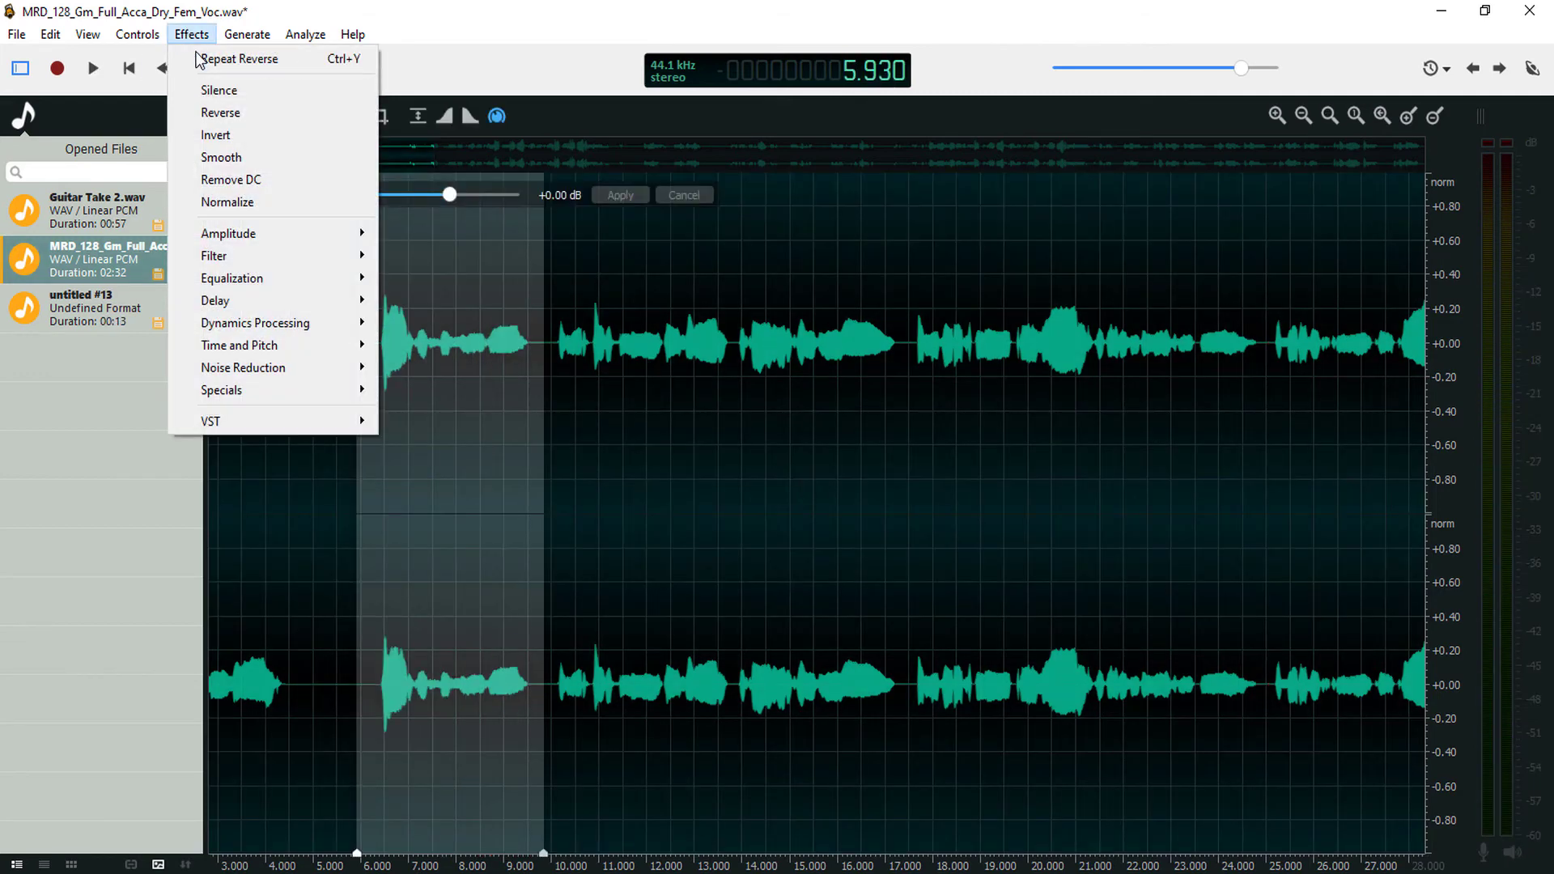
pyautogui.click(247, 138)
pyautogui.click(646, 368)
pyautogui.doubleClick(645, 368)
pyautogui.click(506, 340)
pyautogui.scroll(-8, 429, 194)
pyautogui.scroll(-2, 513, 257)
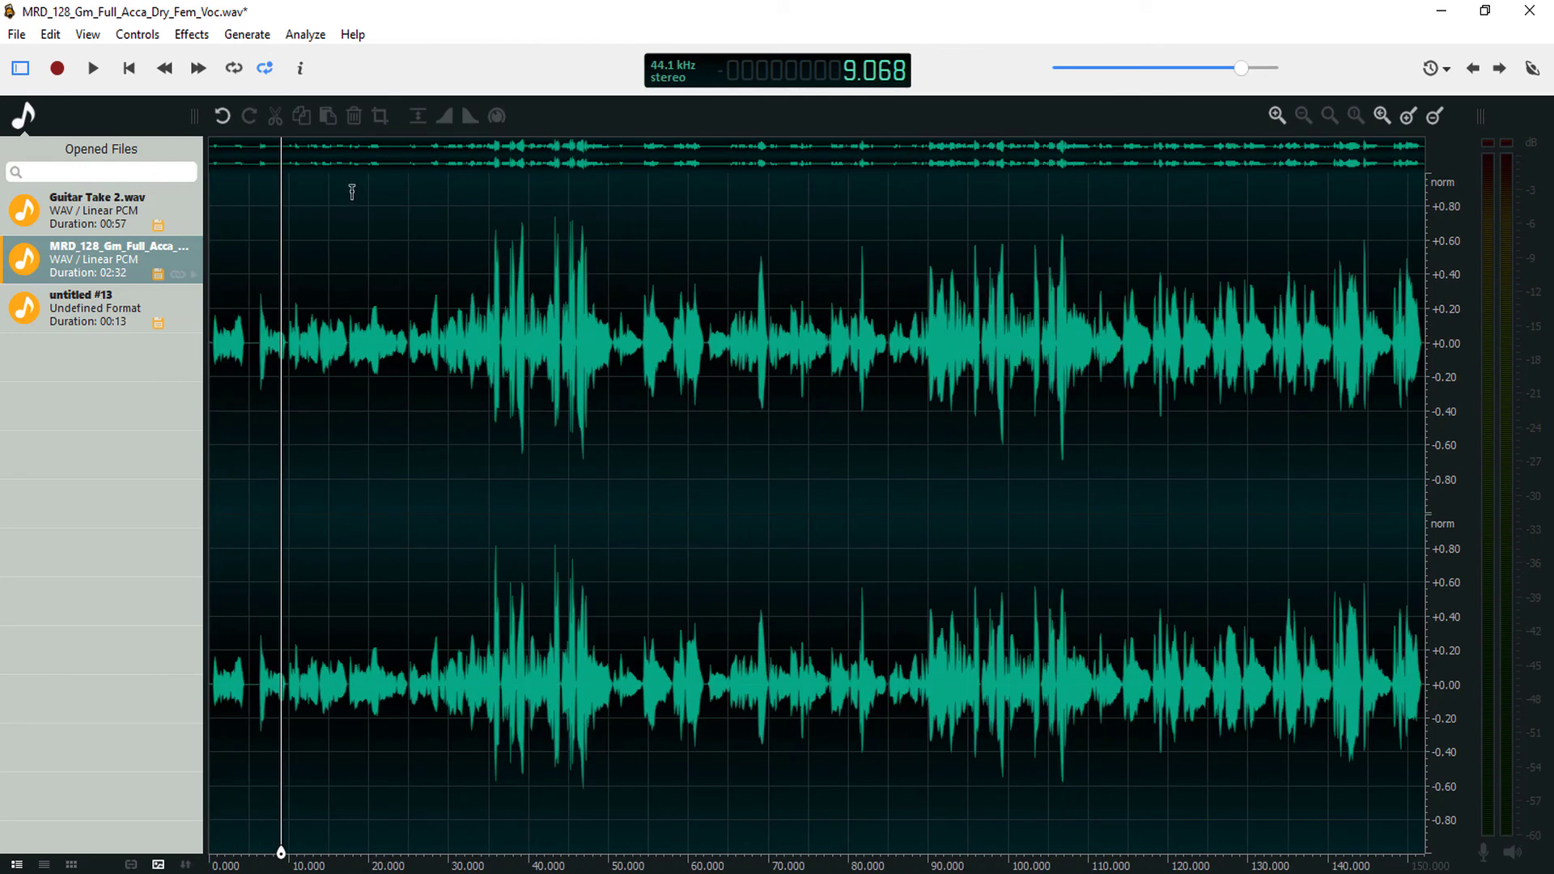
pyautogui.scroll(3, 352, 192)
# Invert the vocal's first four seconds and play them, then place two vocal copies on FL Studio Tracks 1 and 2
pyautogui.moveTo(352, 191); pyautogui.dragTo(212, 191)
pyautogui.click(296, 426)
pyautogui.moveTo(329, 381); pyautogui.dragTo(154, 381)
pyautogui.press('space')
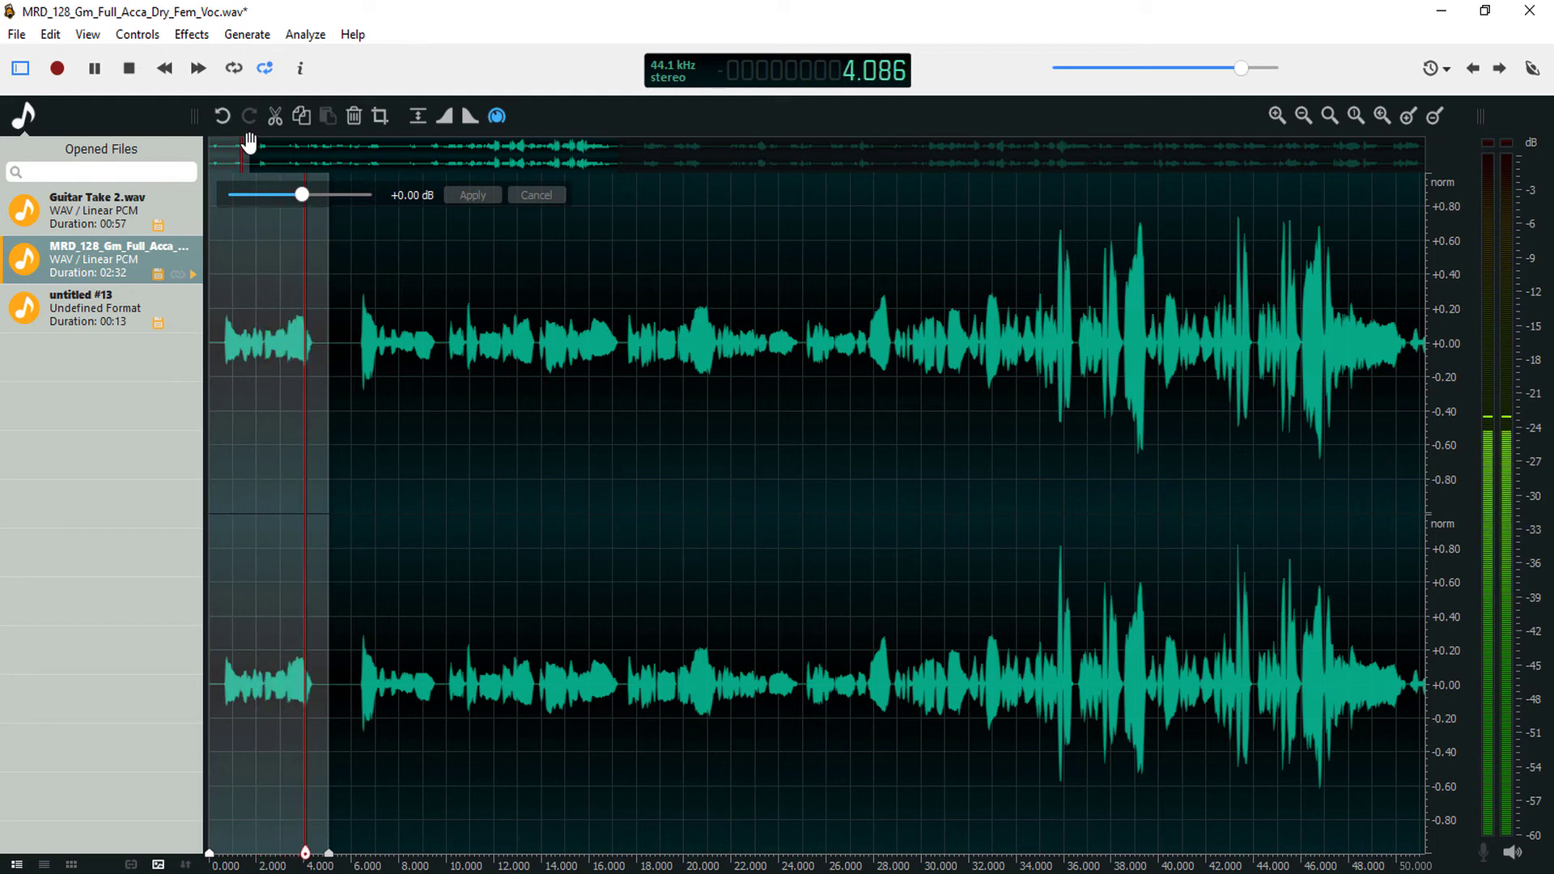
pyautogui.click(191, 34)
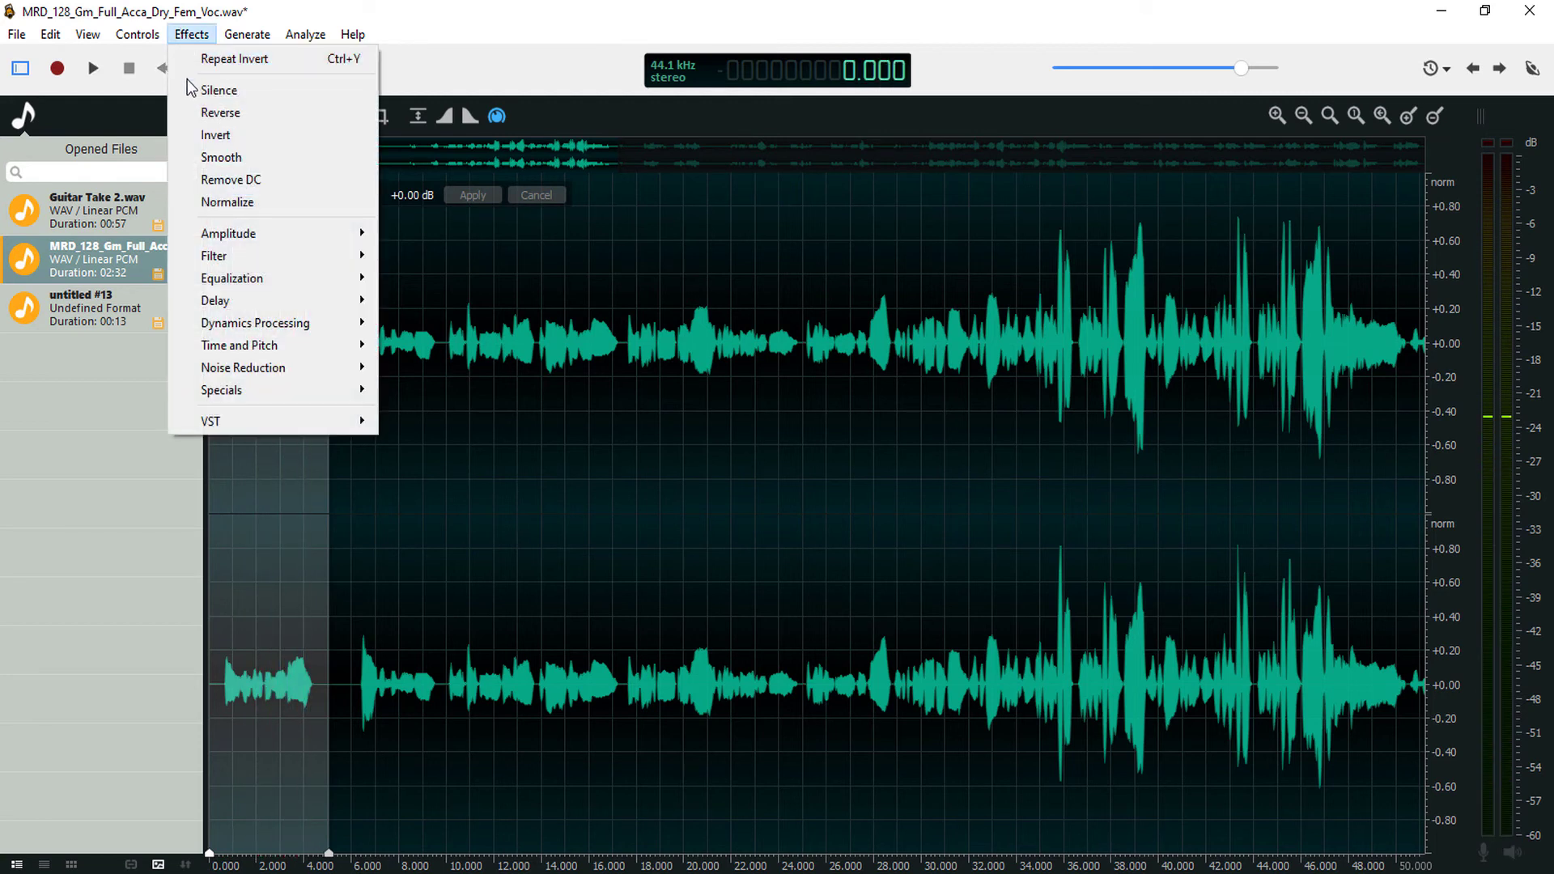
pyautogui.click(244, 135)
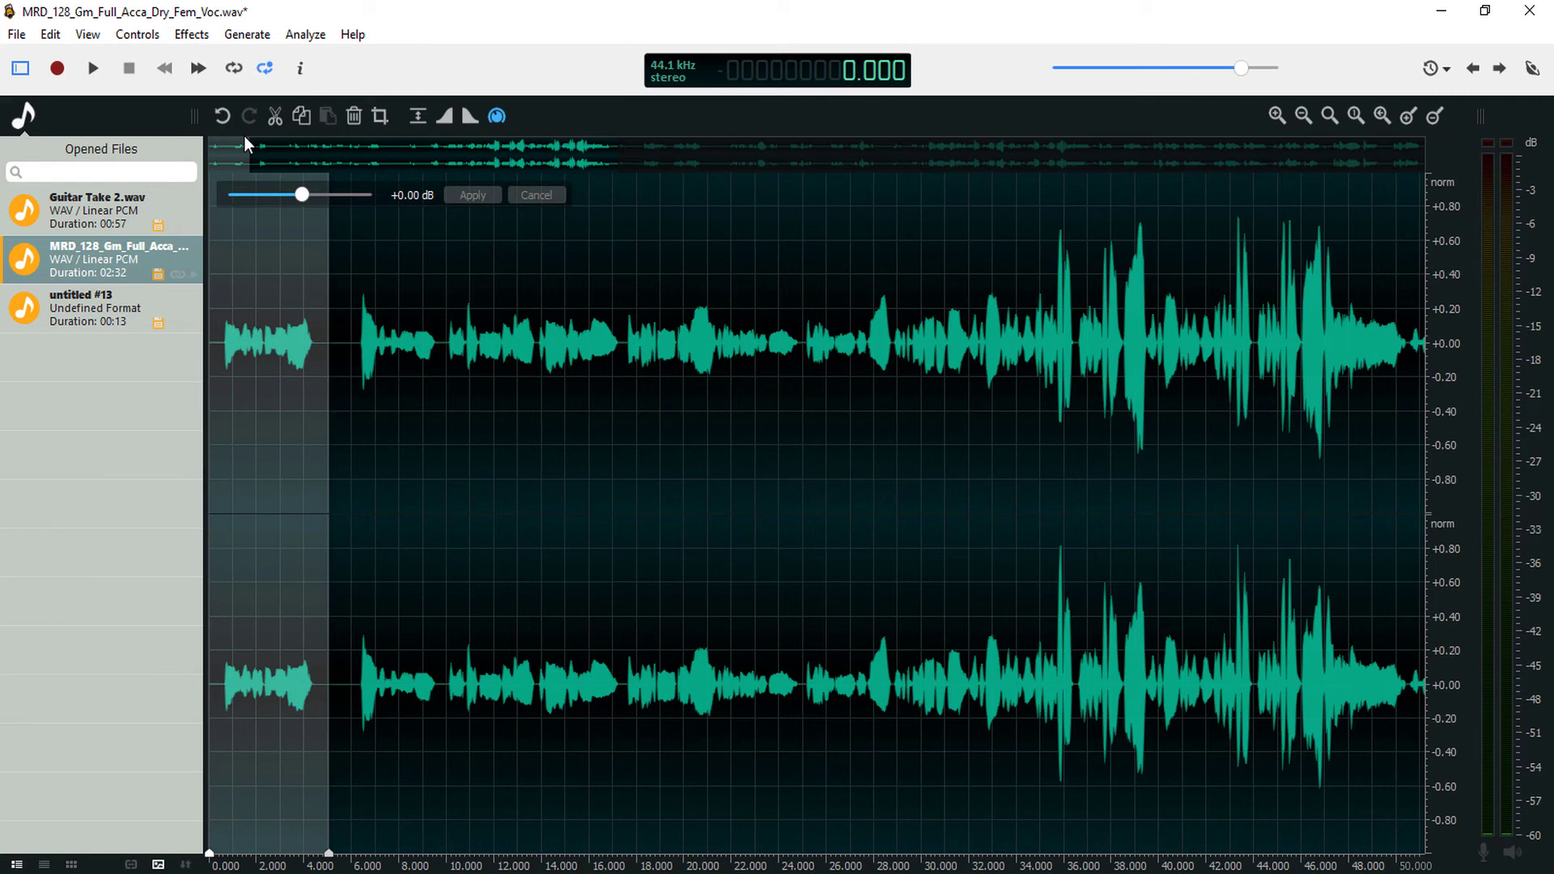
pyautogui.press('space')
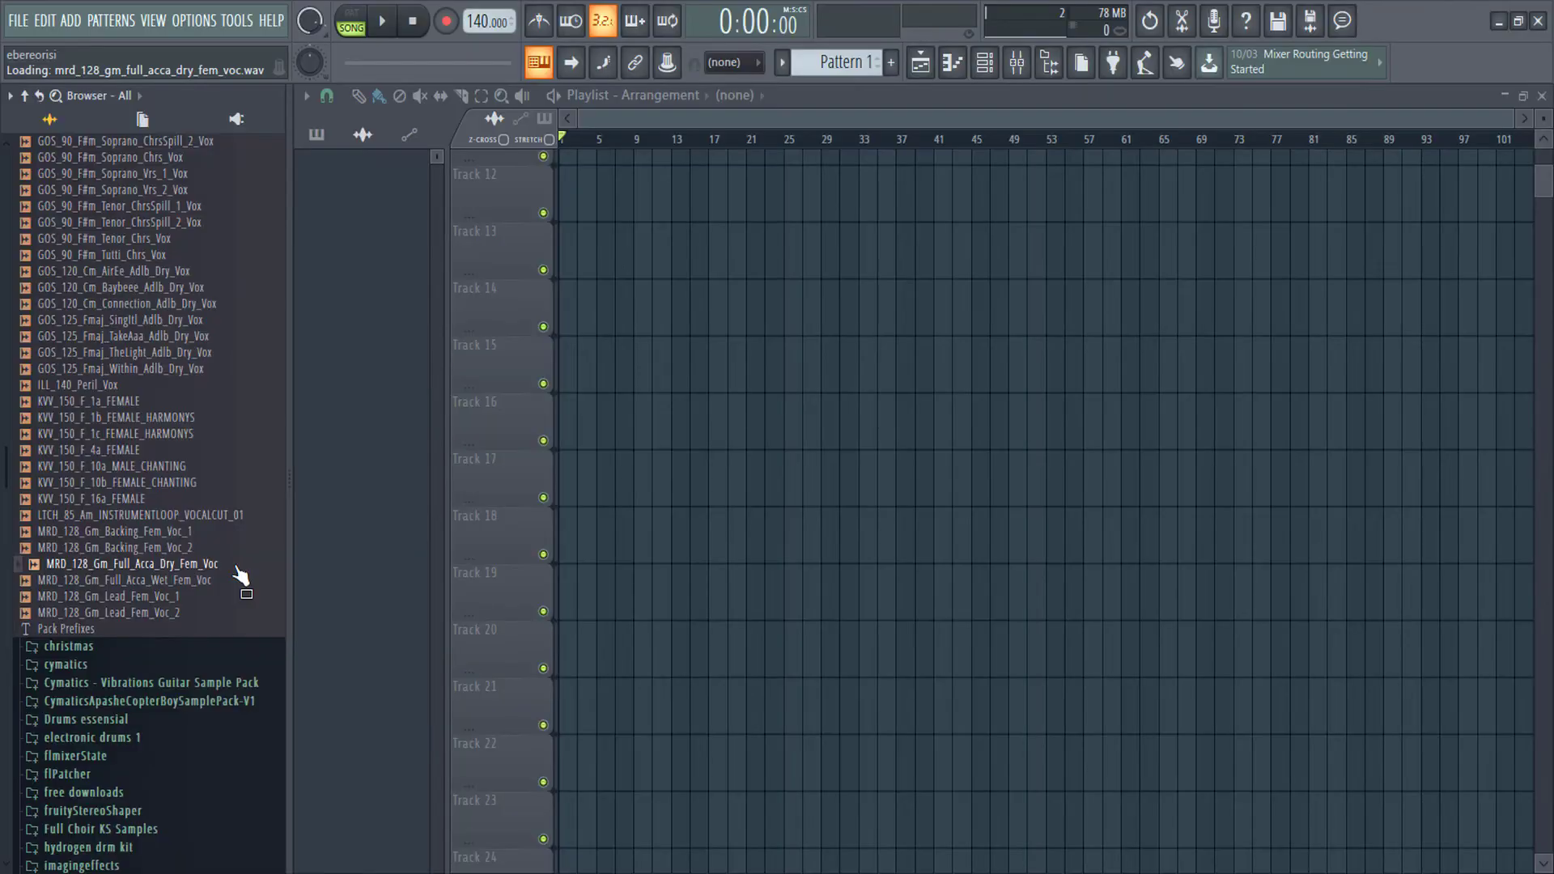
pyautogui.moveTo(237, 568); pyautogui.dragTo(761, 180)
pyautogui.moveTo(162, 541); pyautogui.dragTo(778, 245)
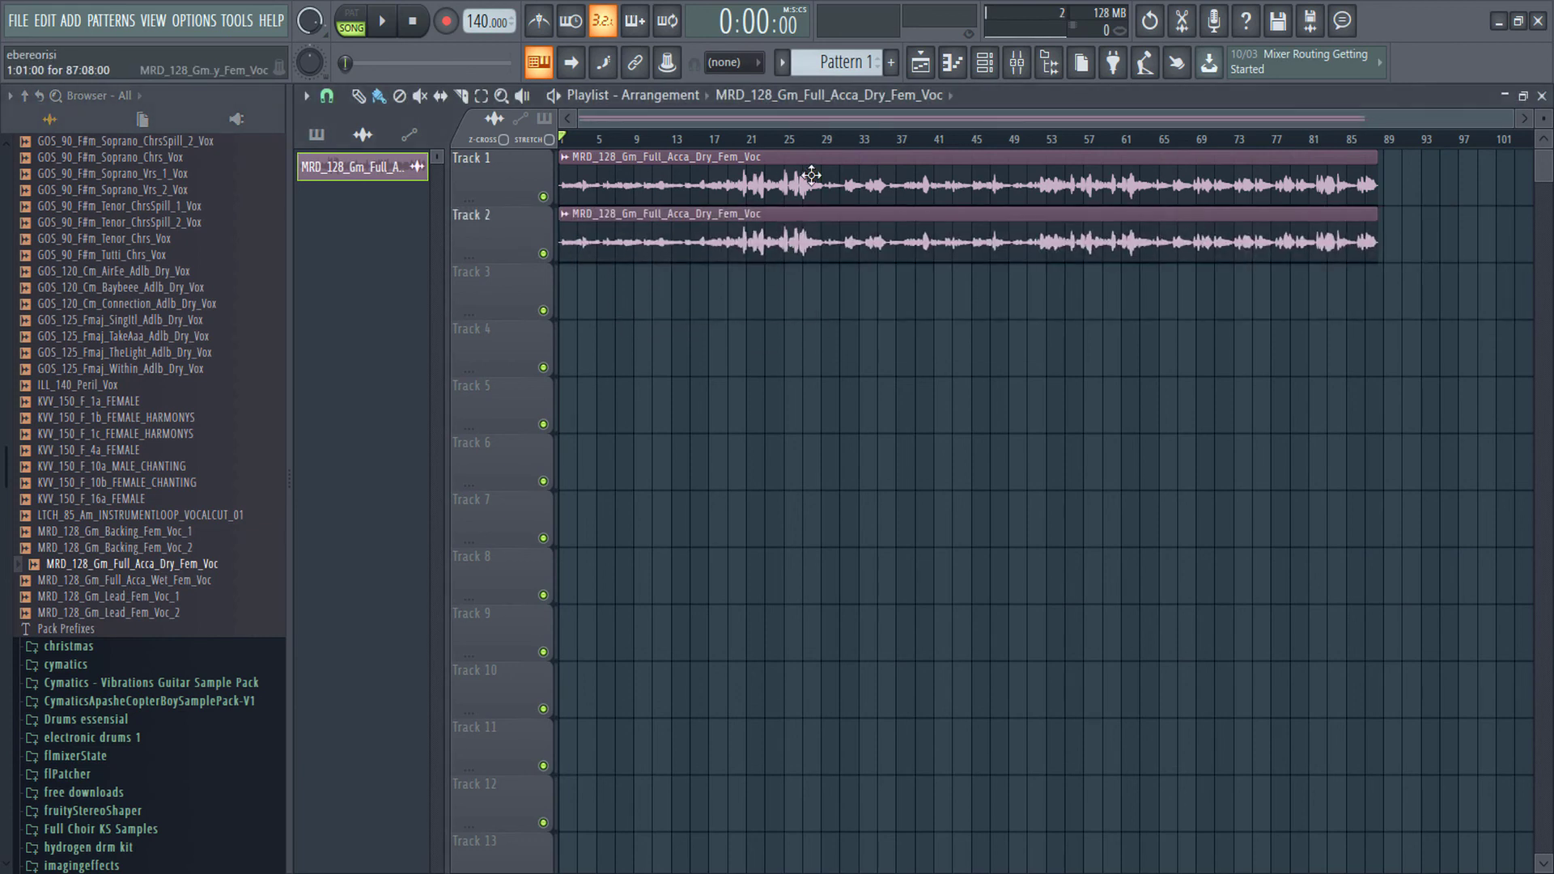
# Reverse the vocal sample's polarity in its channel settings and play the layered vocals
pyautogui.doubleClick(777, 245)
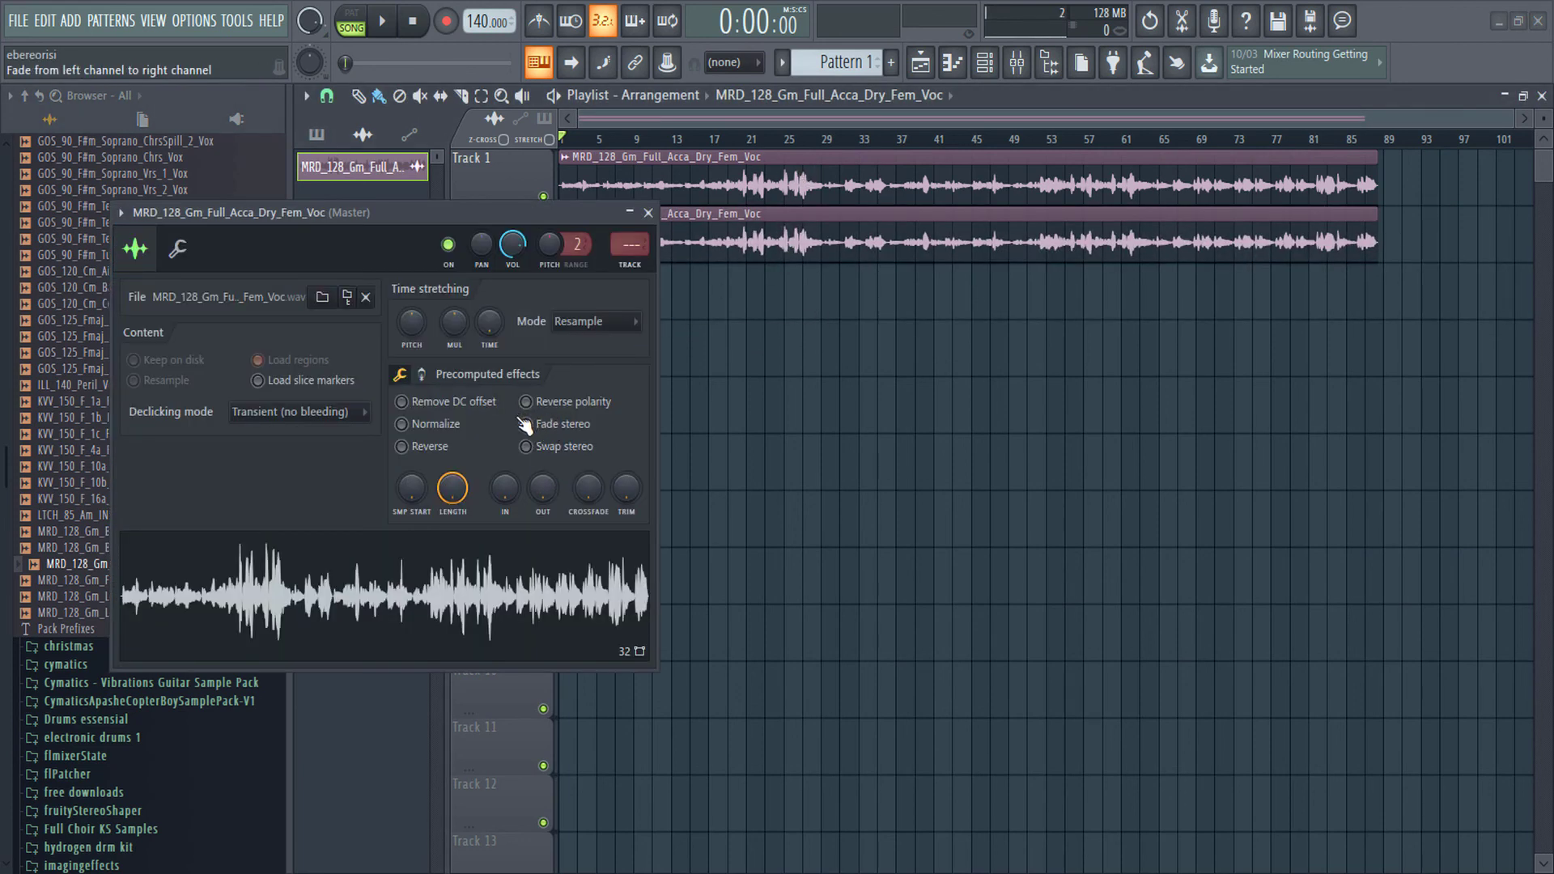
pyautogui.click(574, 406)
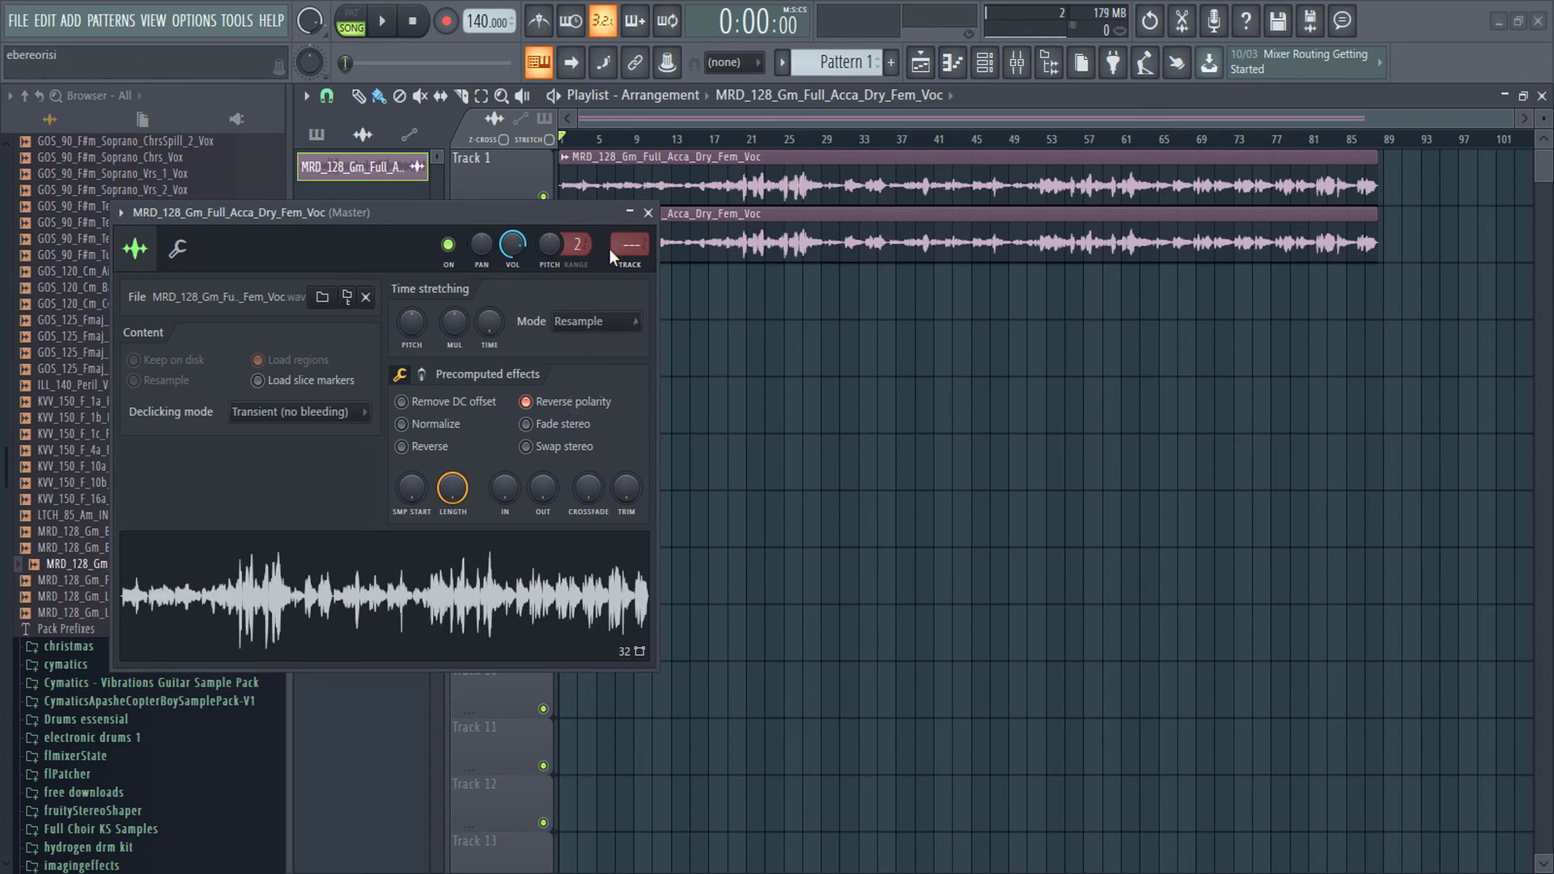
pyautogui.click(648, 213)
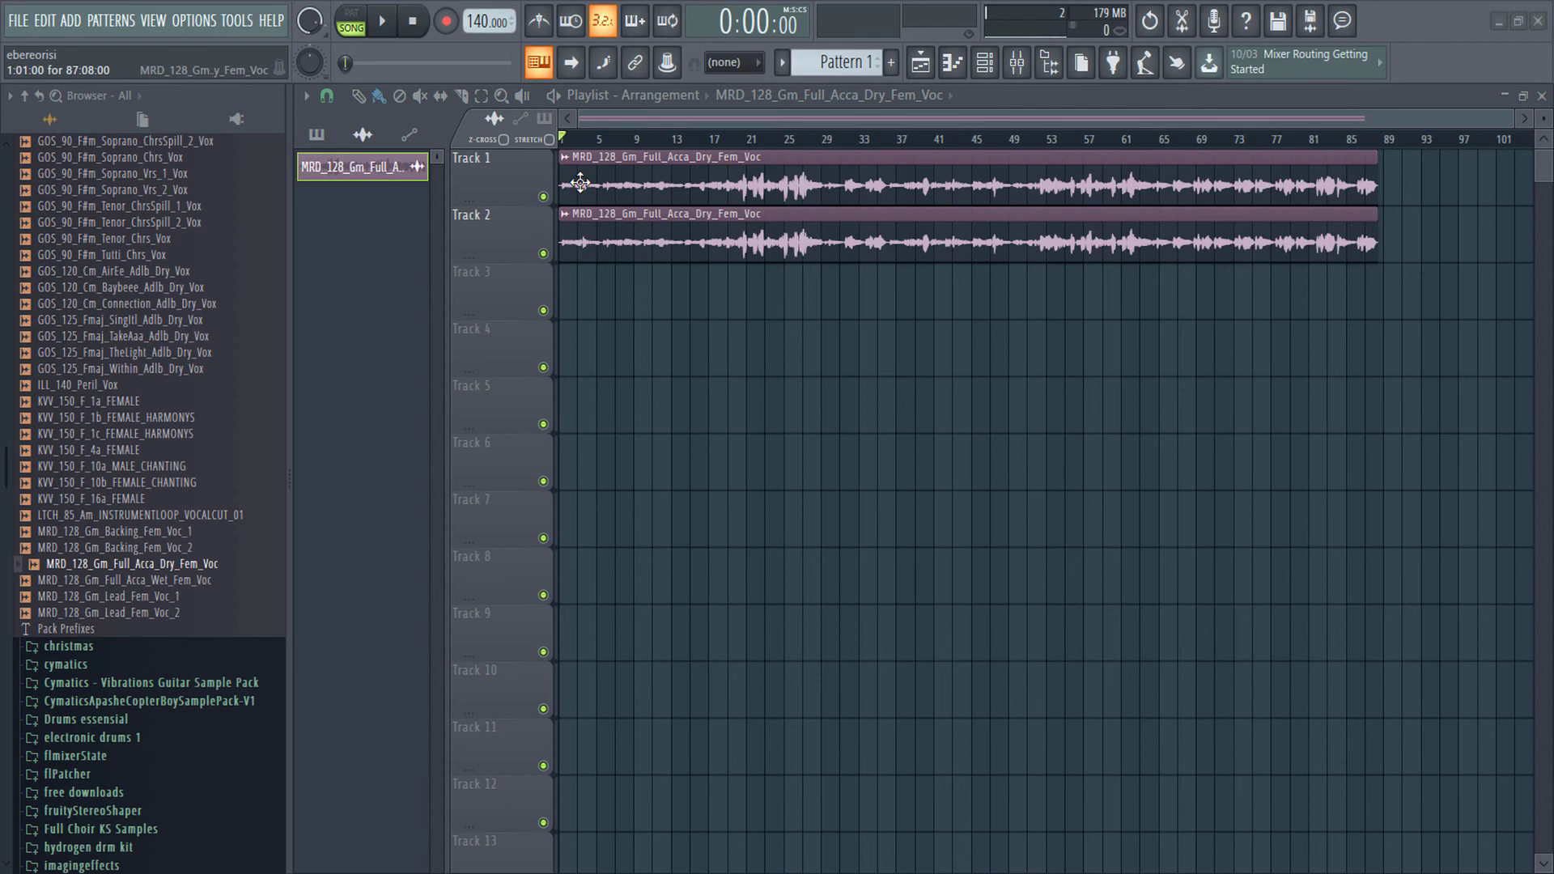
pyautogui.press('space')
pyautogui.press('space')
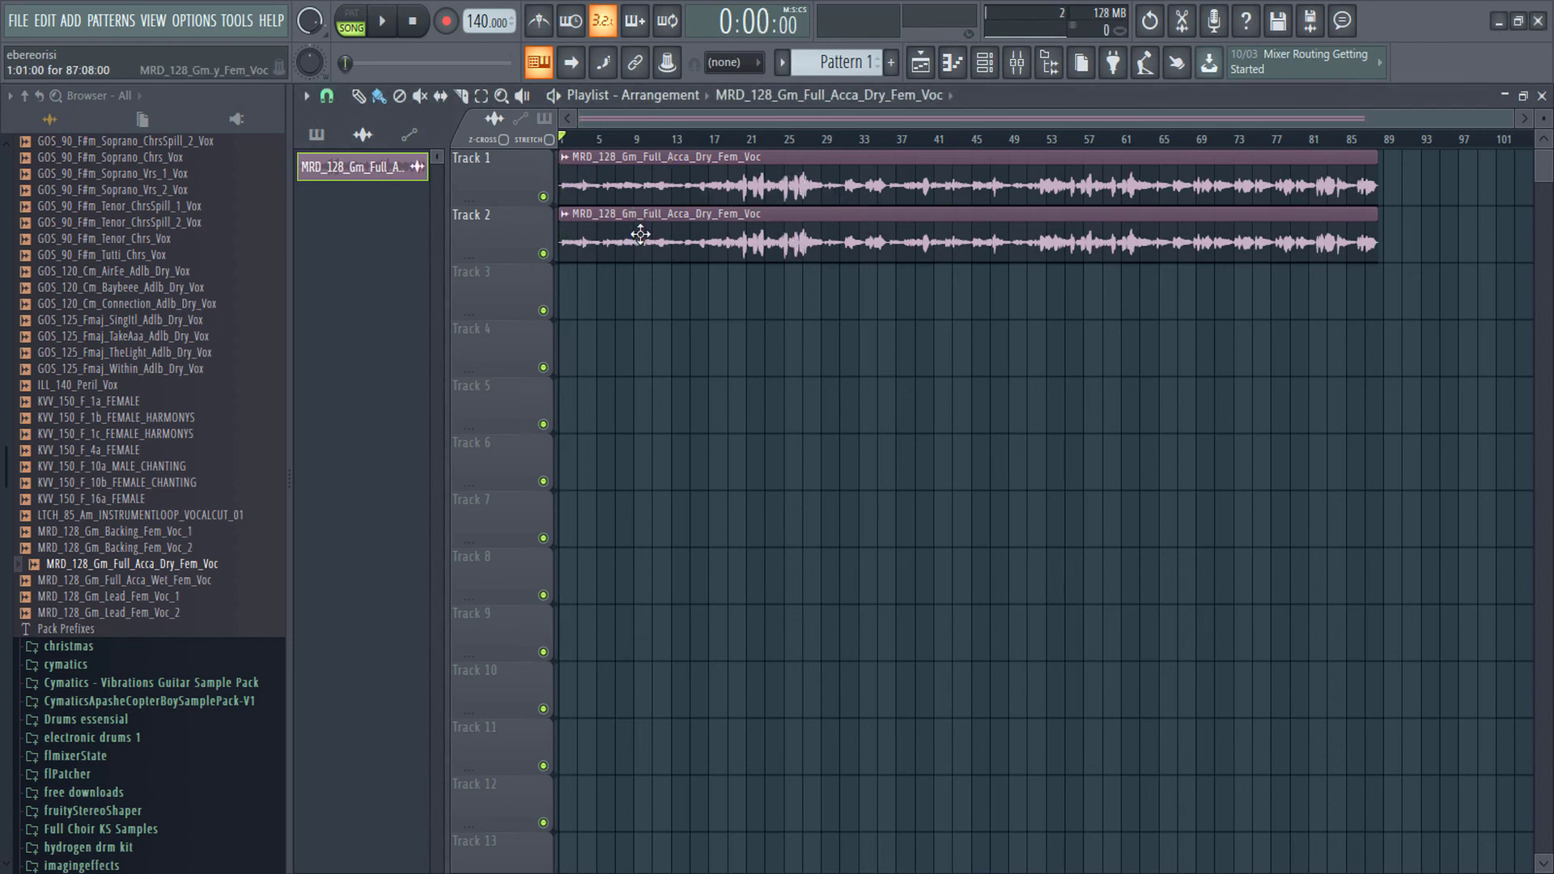
# Make the Track 2 clip unique and play both vocal layers together
pyautogui.rightClick(564, 224)
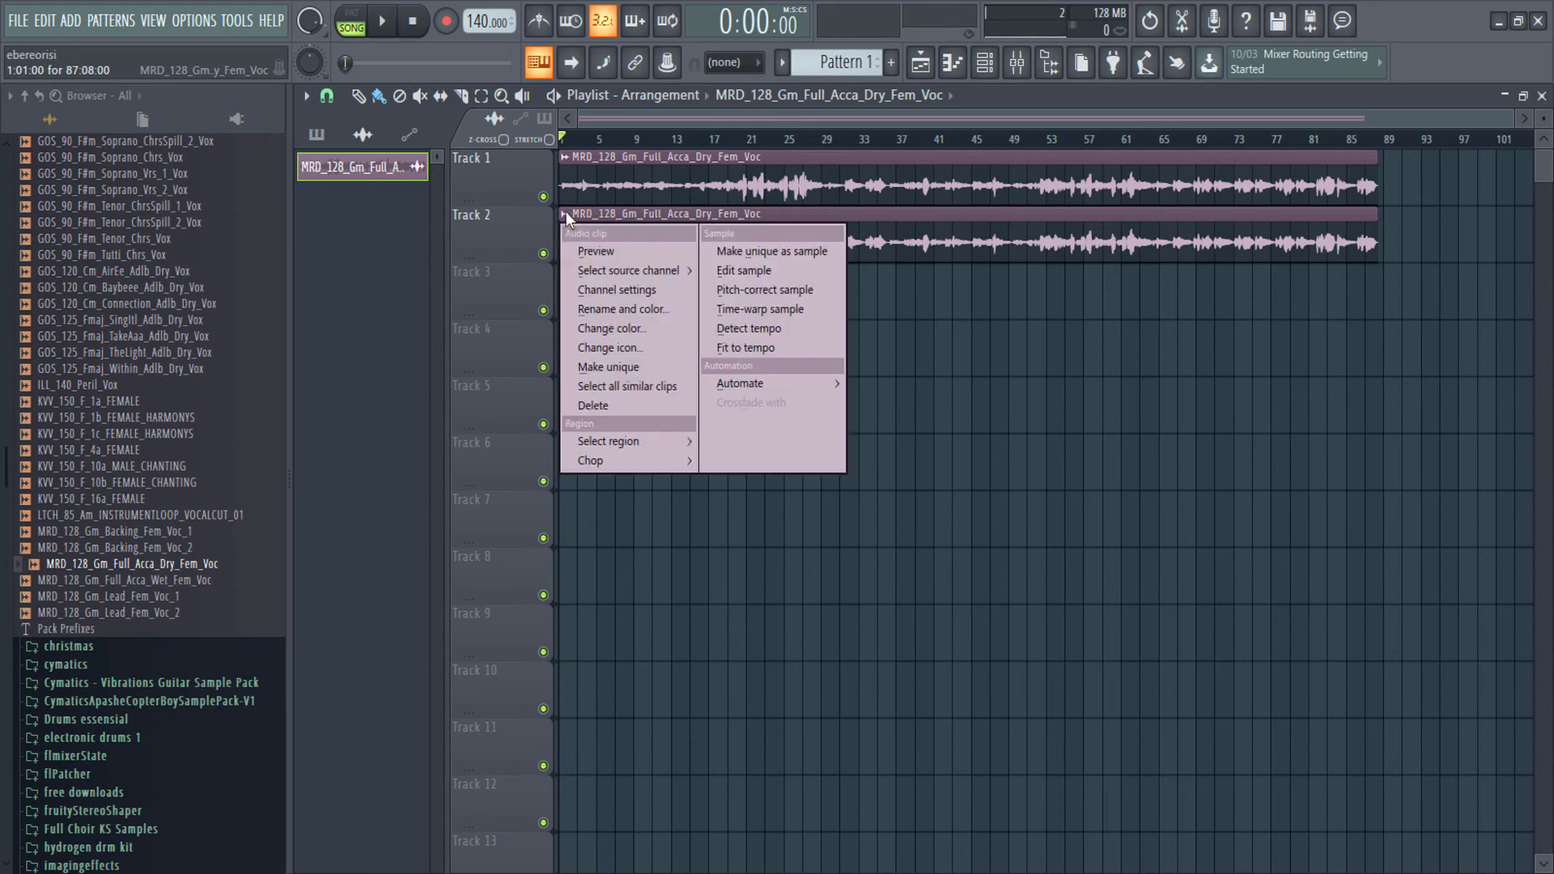
pyautogui.click(621, 367)
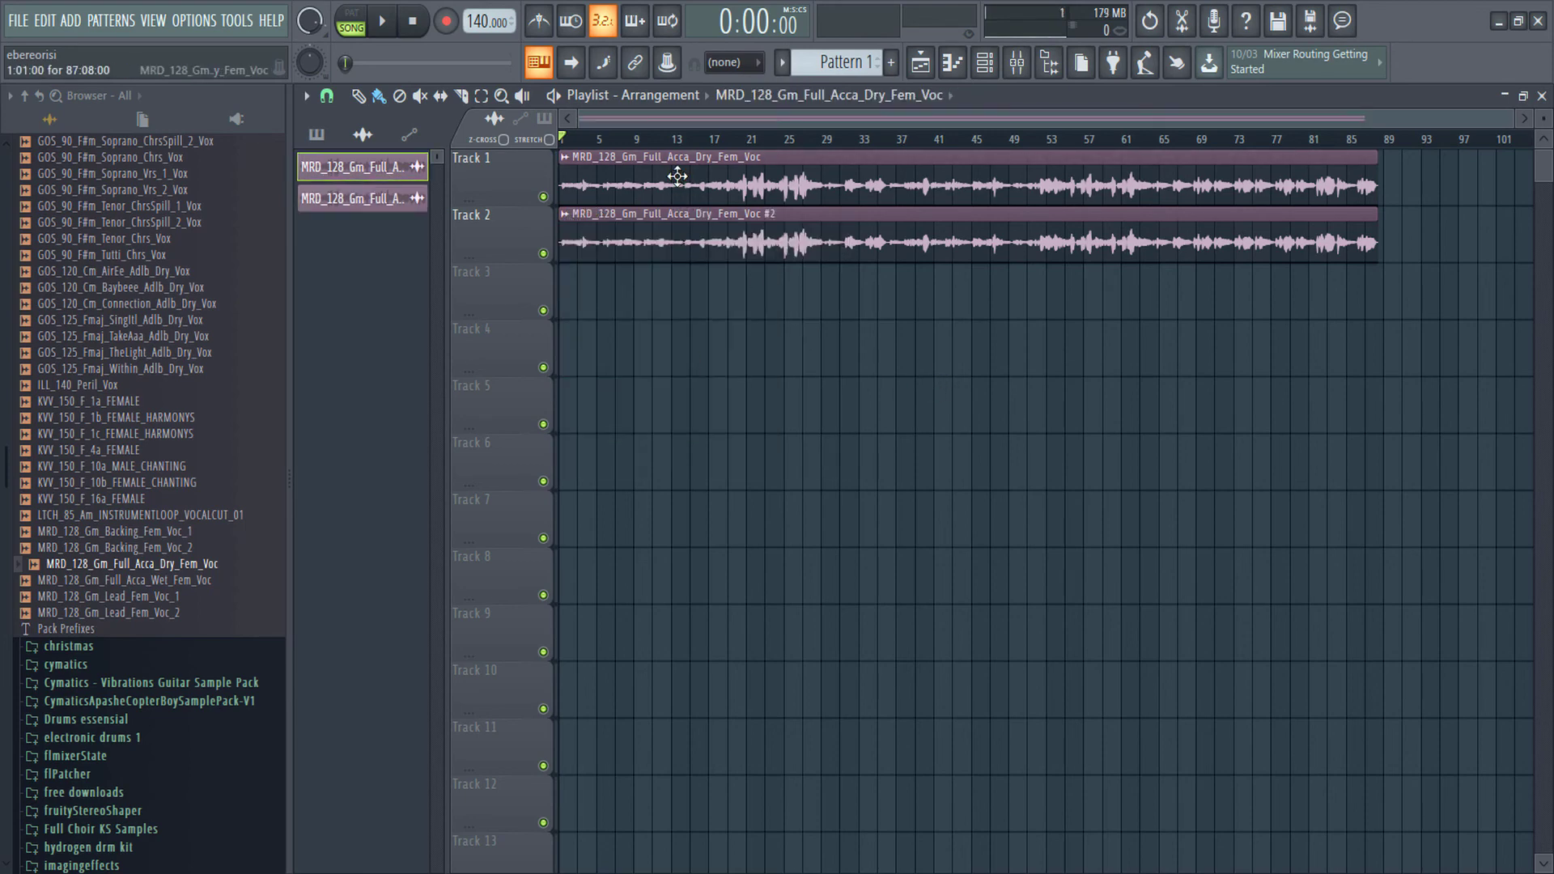
pyautogui.doubleClick(671, 177)
pyautogui.click(647, 213)
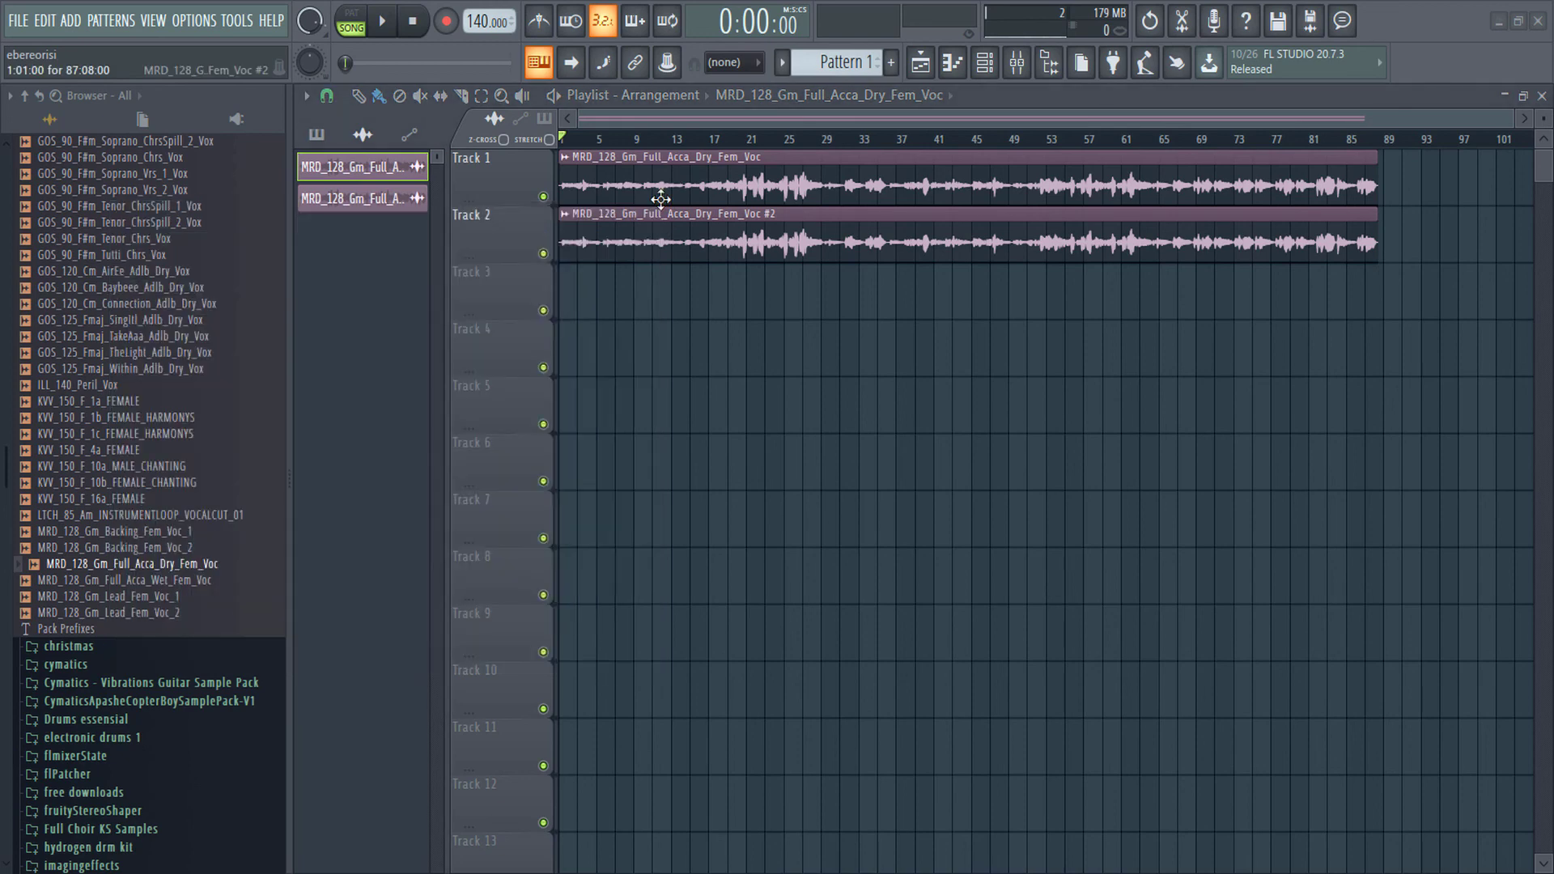
pyautogui.press('space')
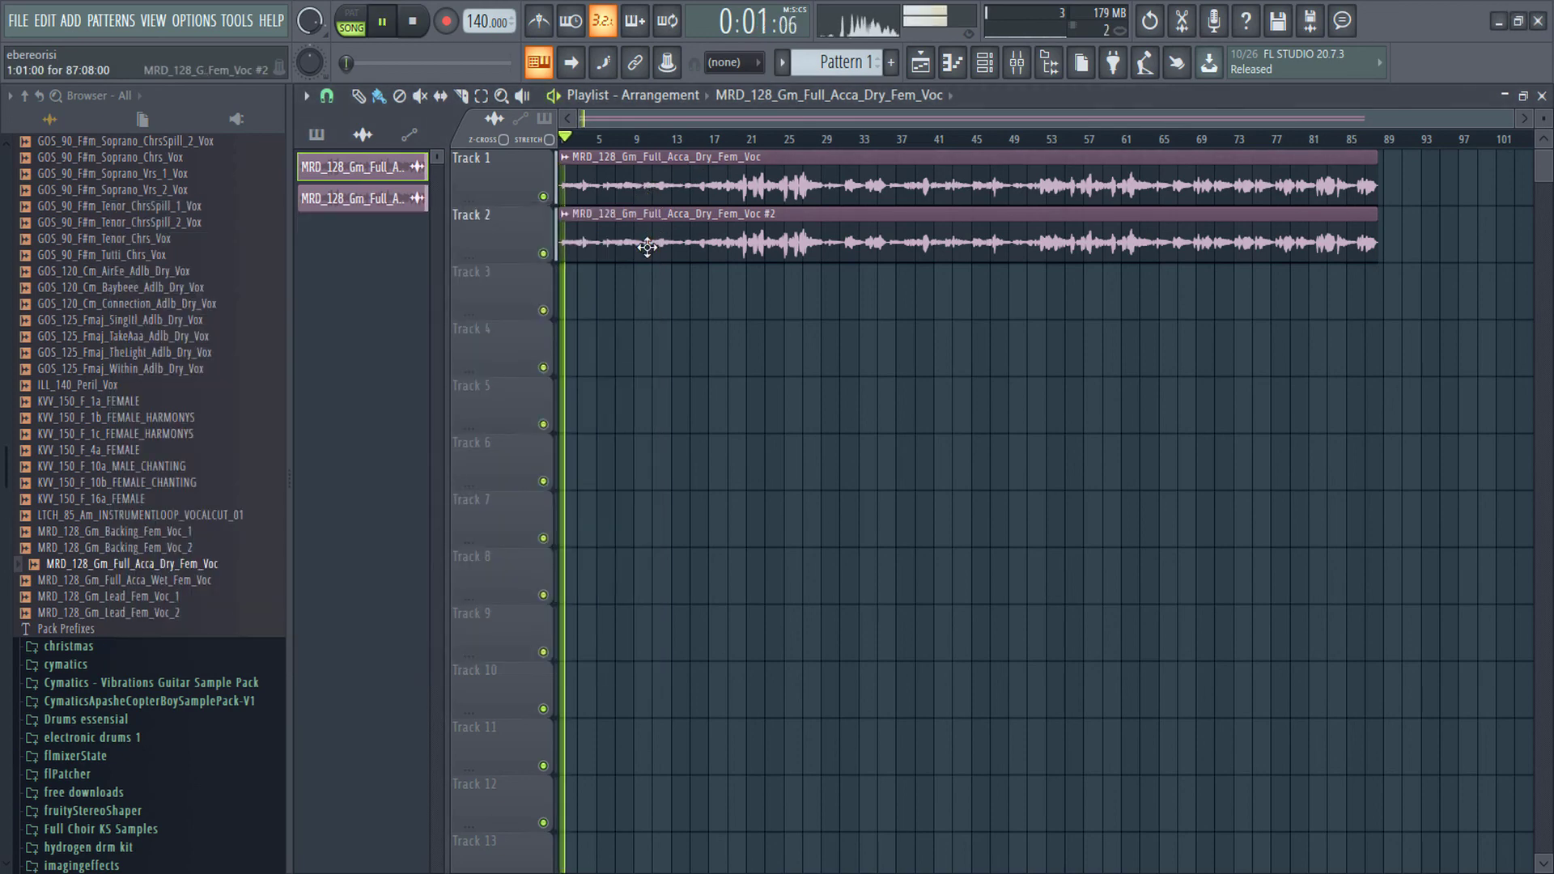
# Turn off reverse polarity on the Track 2 copy and play both vocals to hear the cancellation
pyautogui.doubleClick(703, 231)
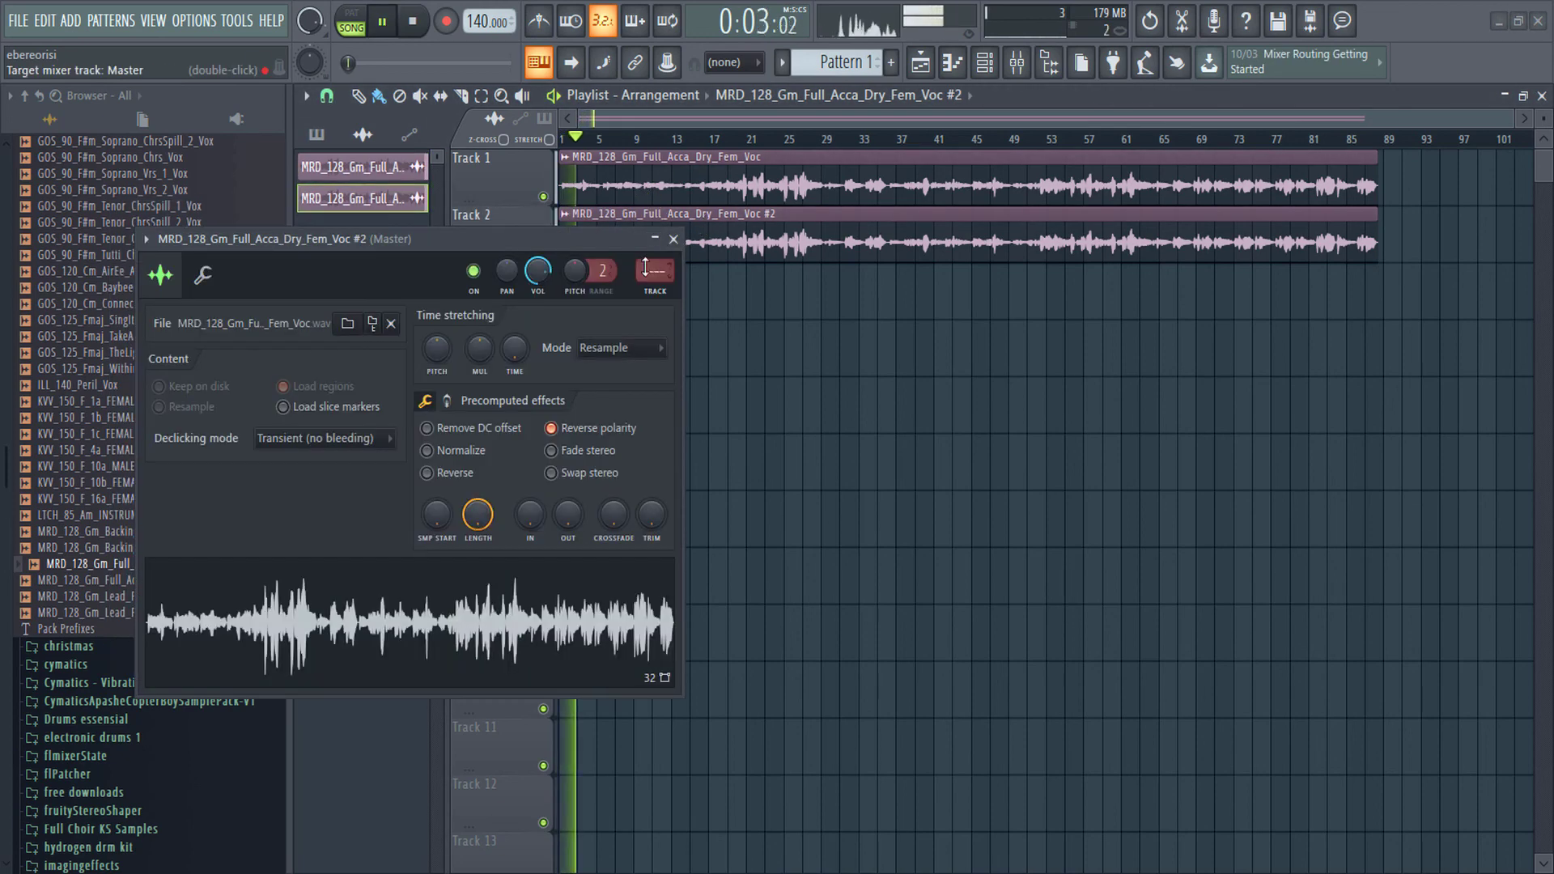
pyautogui.press('space')
pyautogui.click(570, 428)
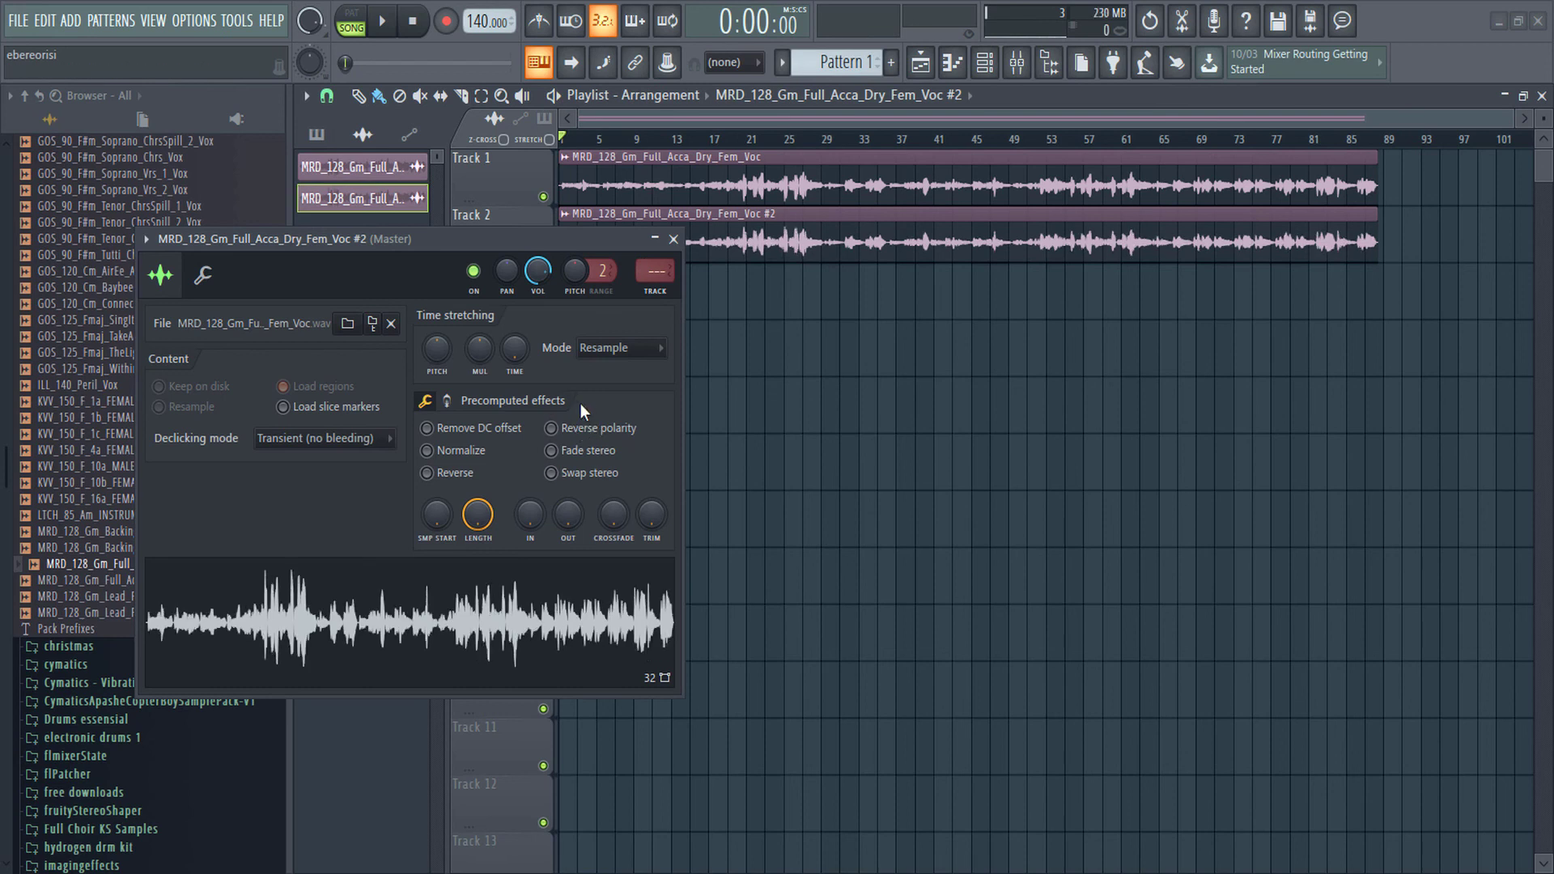
pyautogui.press('space')
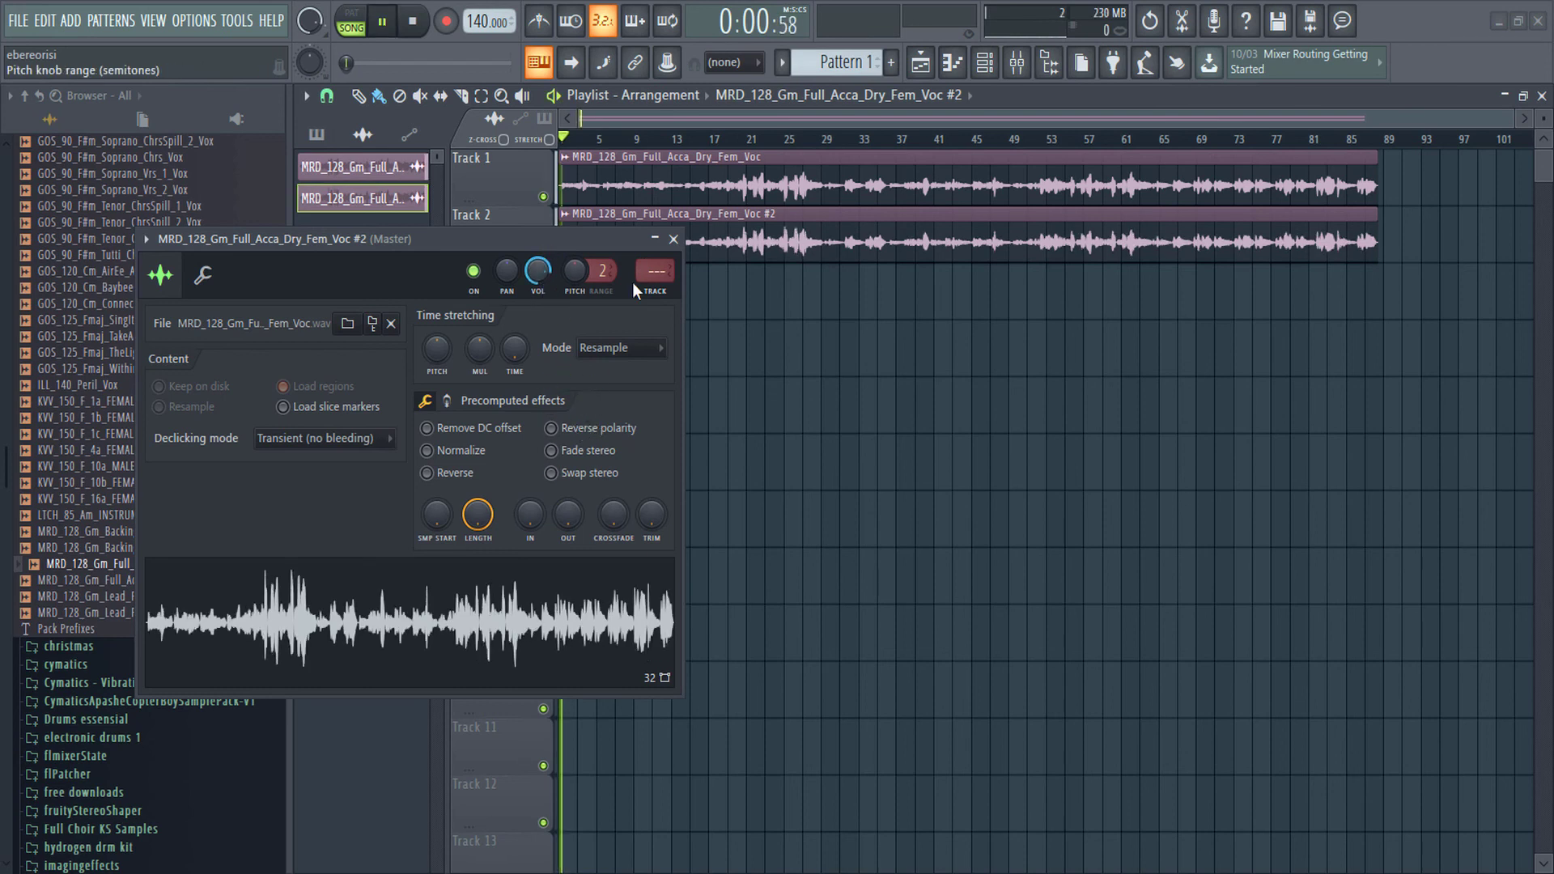
pyautogui.moveTo(639, 239); pyautogui.dragTo(505, 261)
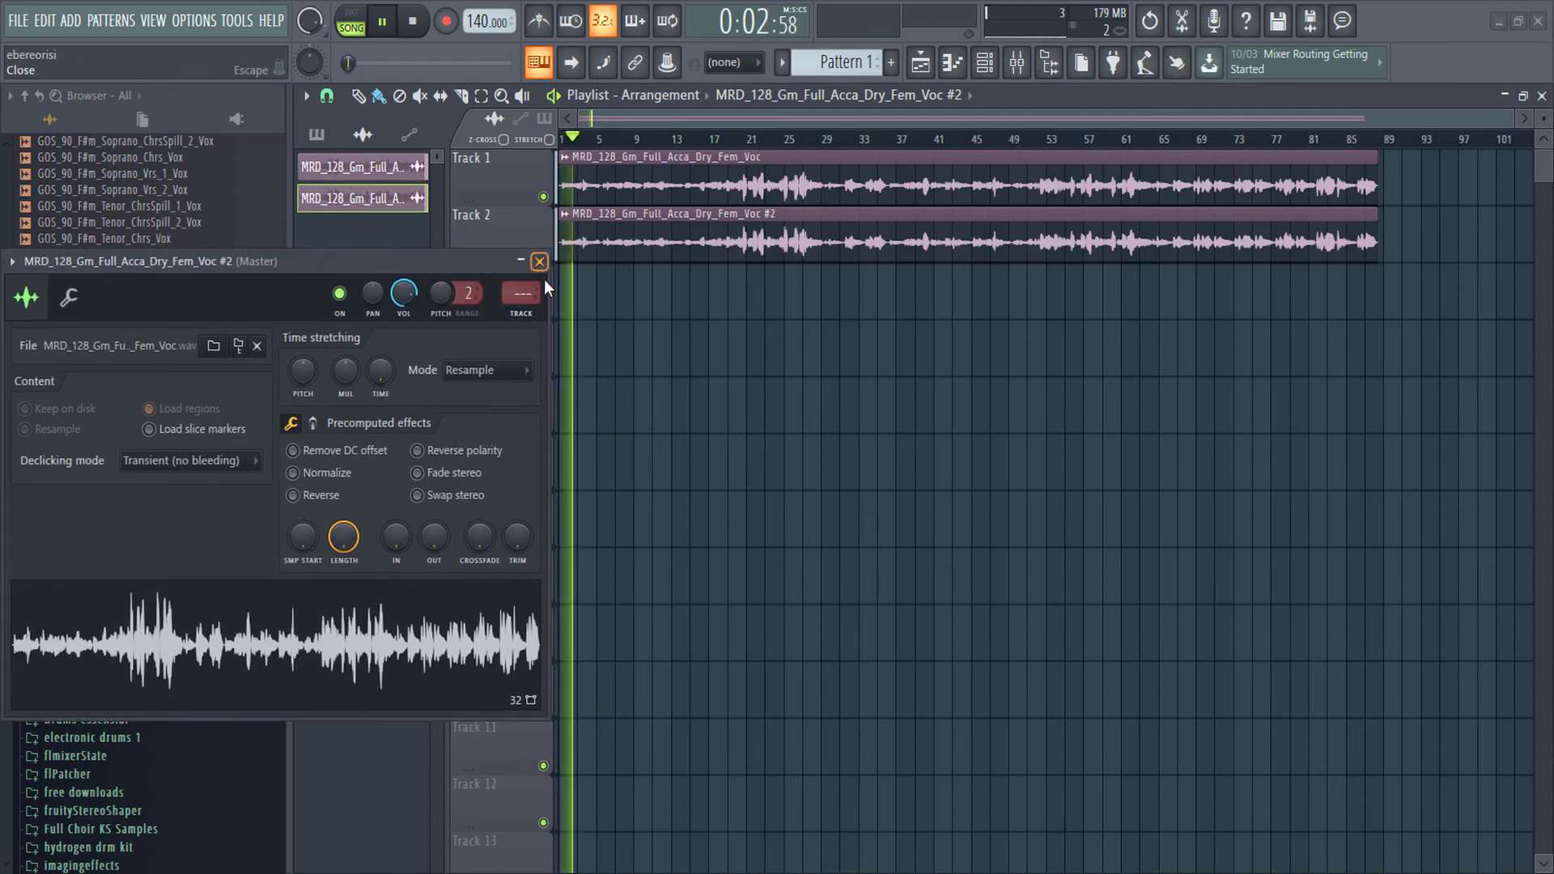
pyautogui.scroll(4, 691, 142)
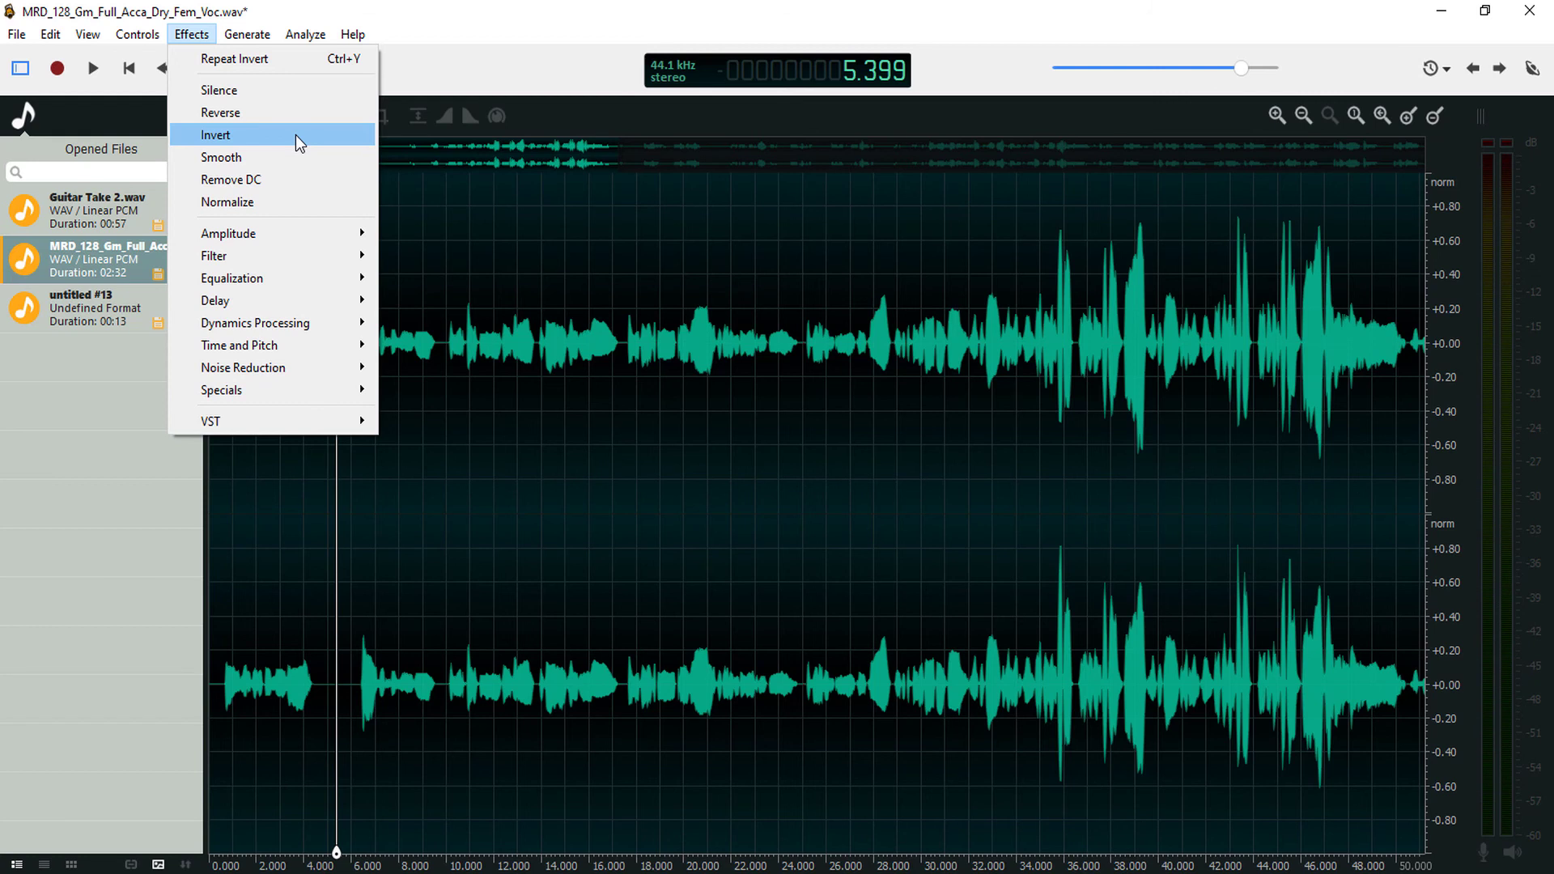
# Advance the cursor in the vocal recording with the Right arrow key
pyautogui.press('Right')
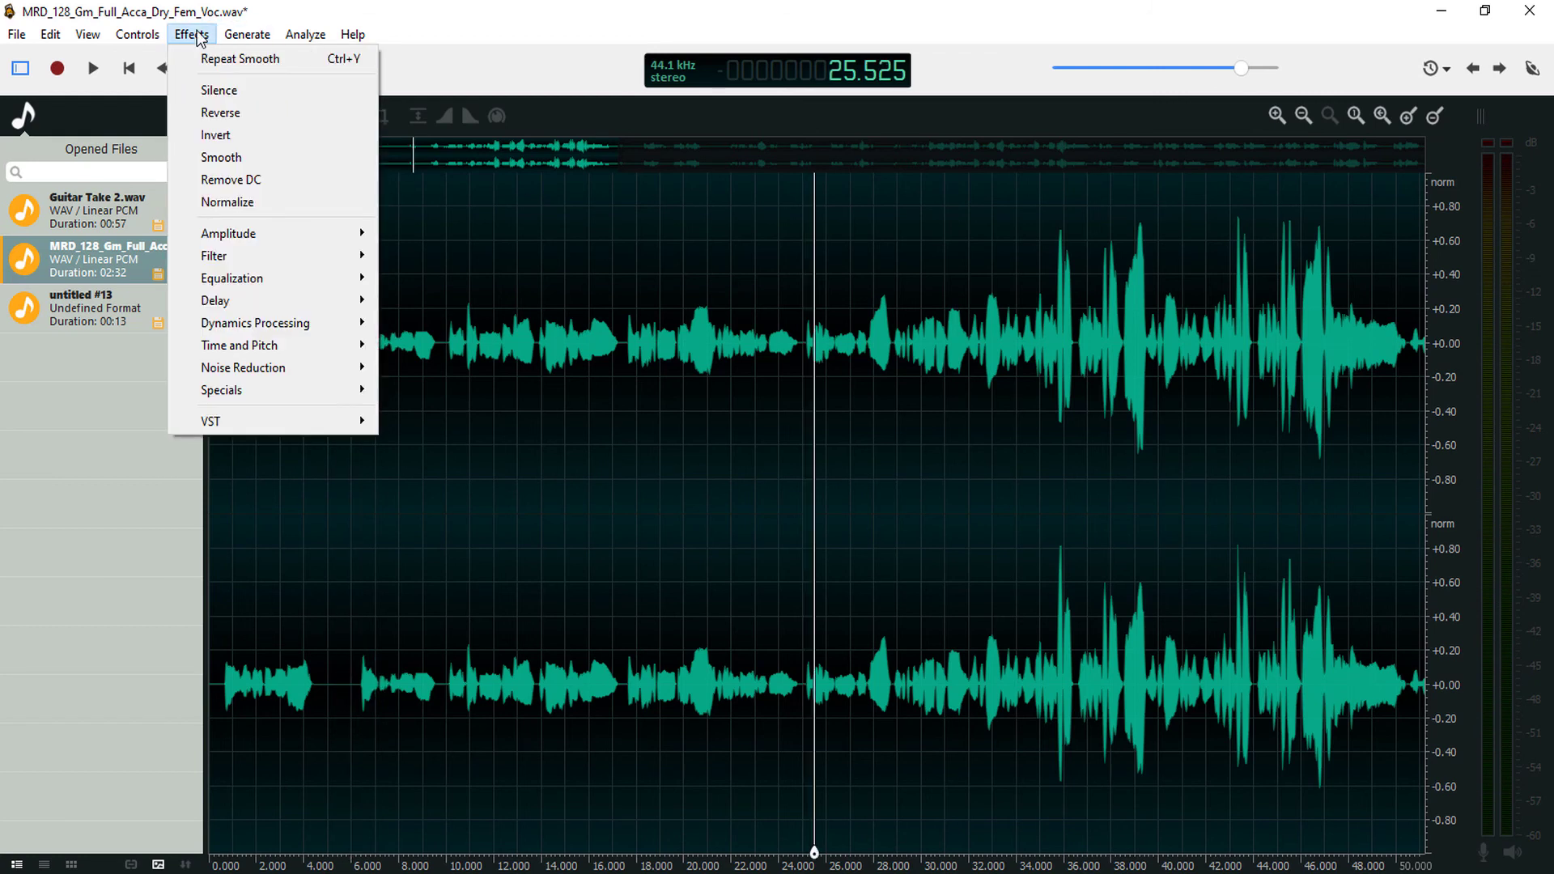